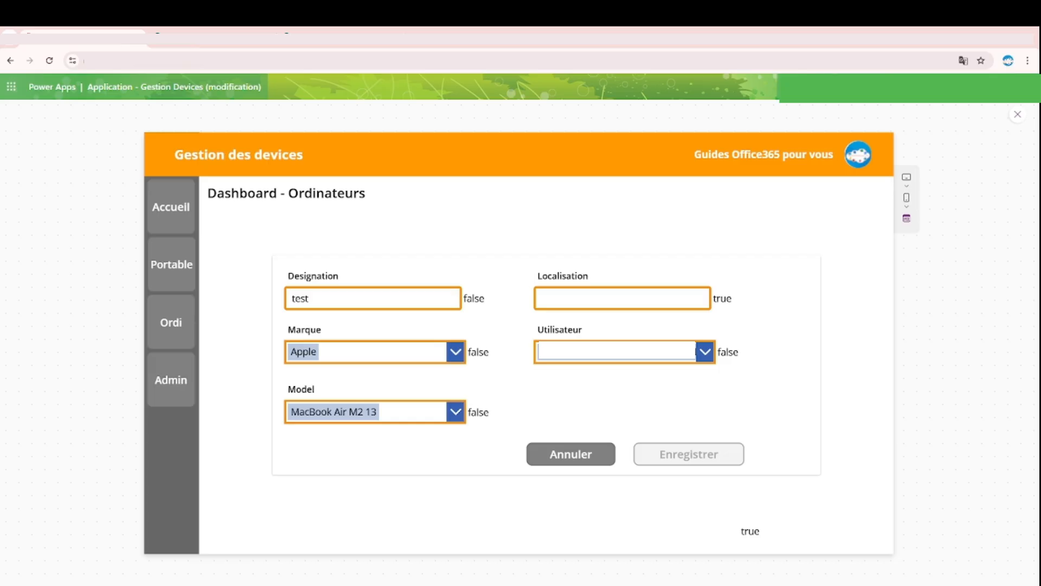
Step: Exit the app preview, collapse the formula area and open the Ordinateurs - Dashboard screen for editing
left_click(1018, 115)
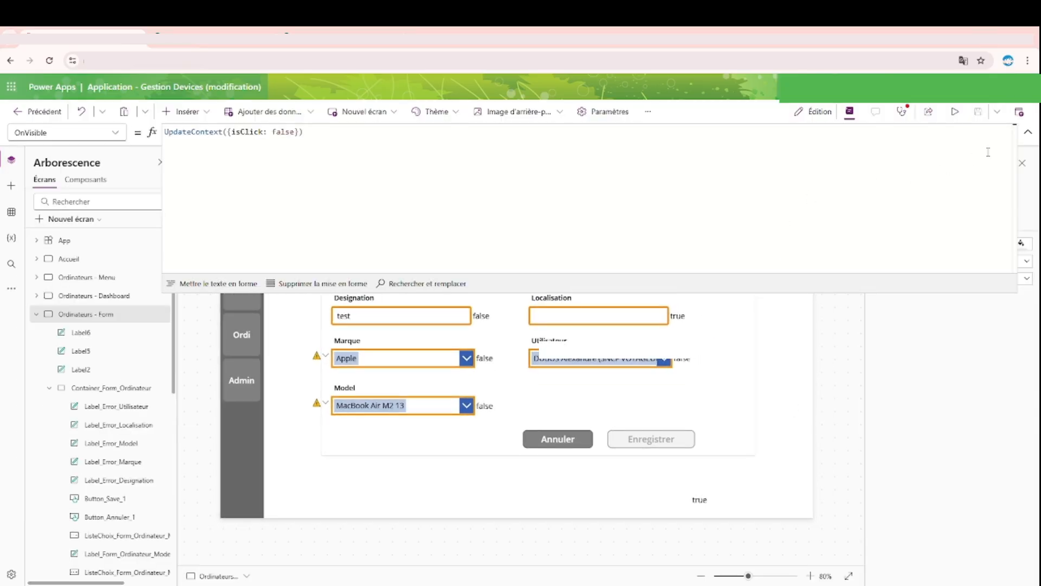
left_click(1028, 132)
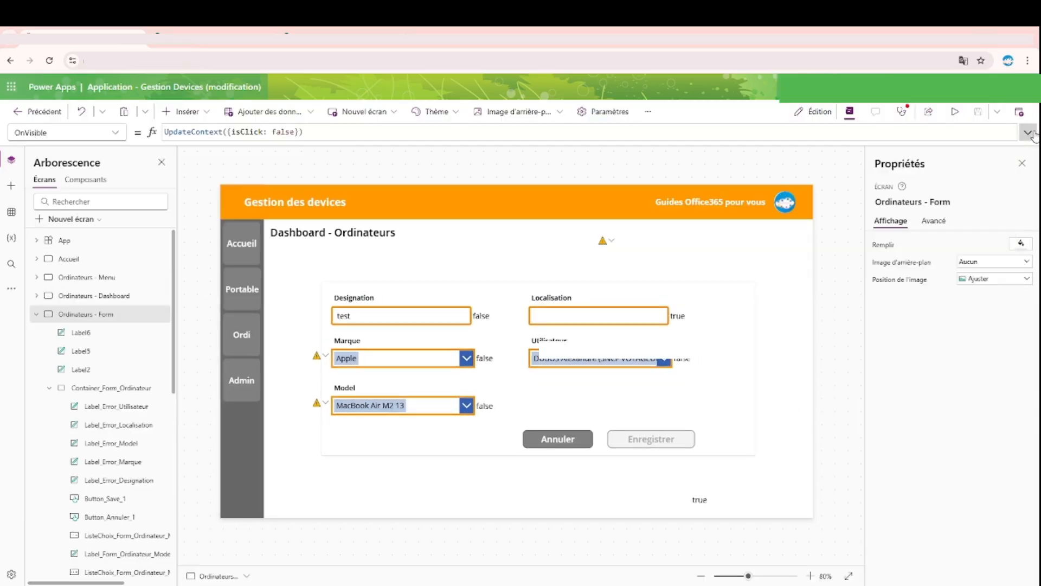
left_click(36, 319)
left_click(79, 296)
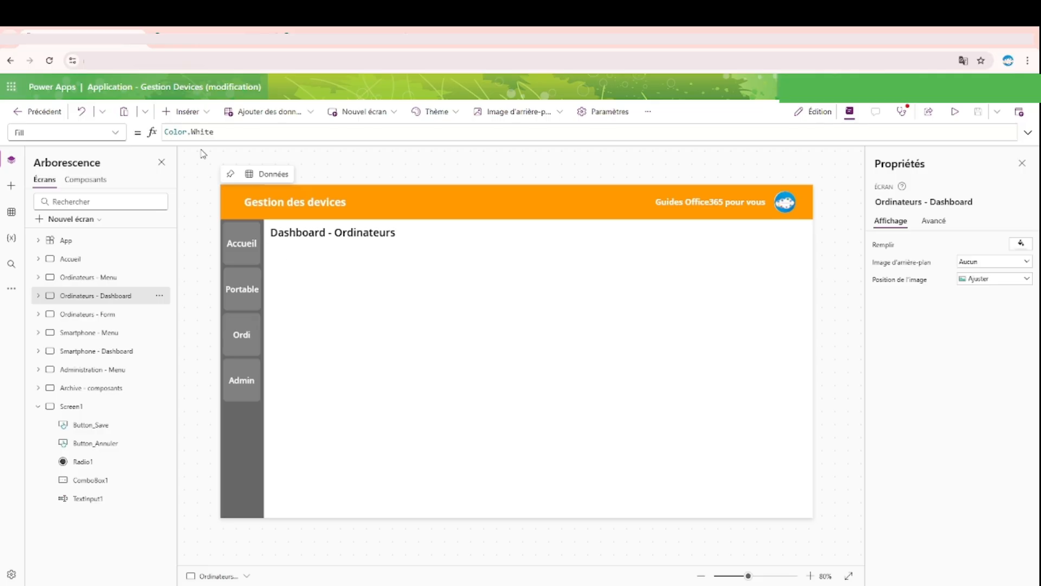
Step: Insert a blank vertical gallery (Galerie verticale vide) on the Ordinateurs - Dashboard screen
left_click(184, 115)
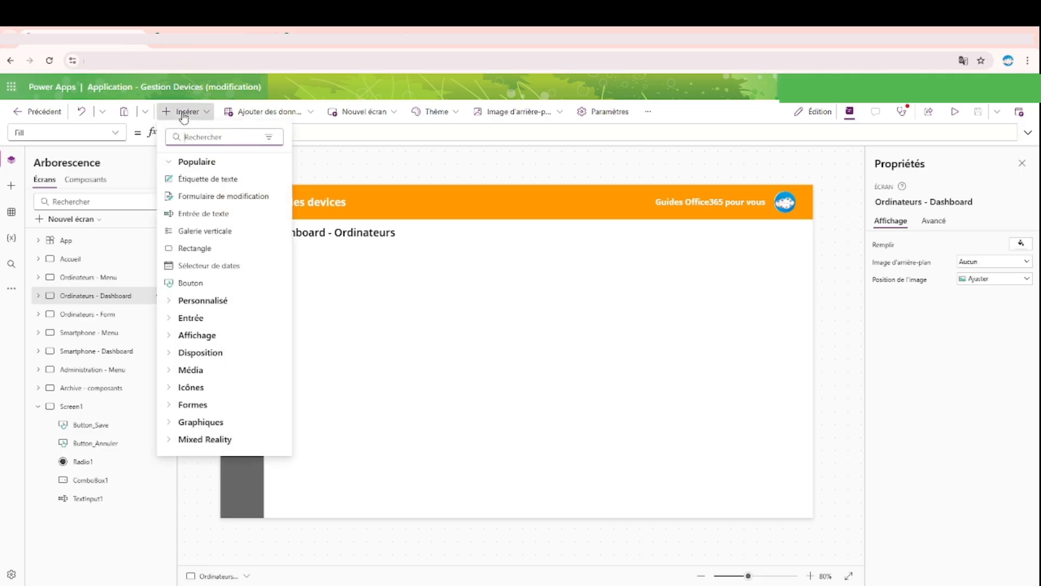
type("gel")
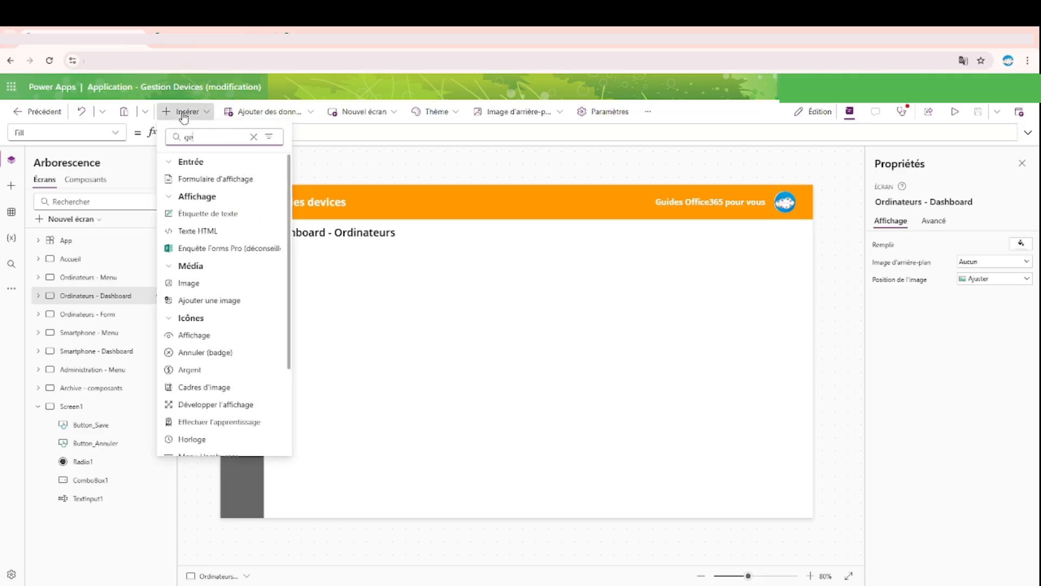
key("BackSpace")
key("BackSpace")
type("a")
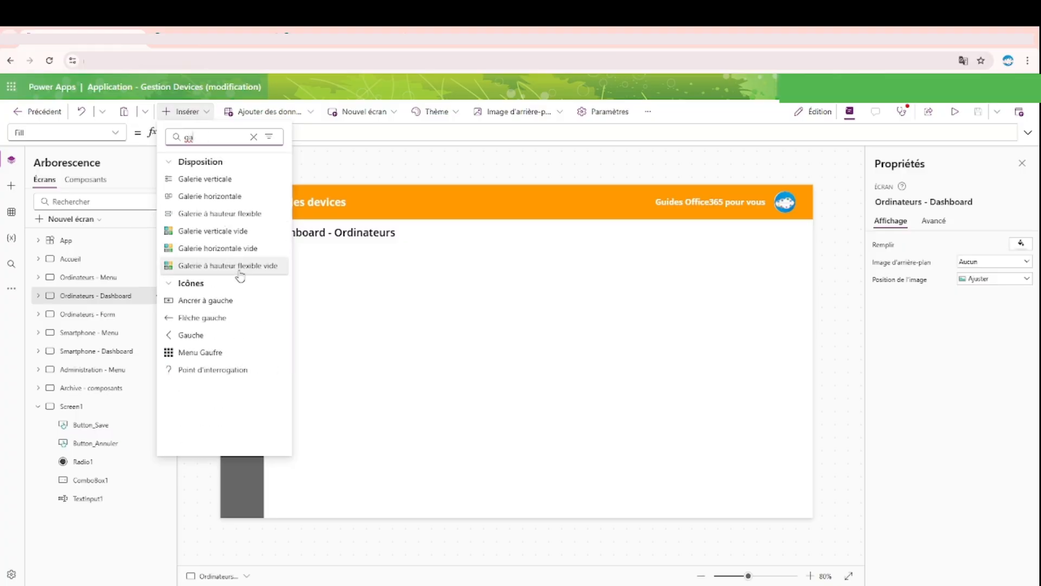
left_click(236, 236)
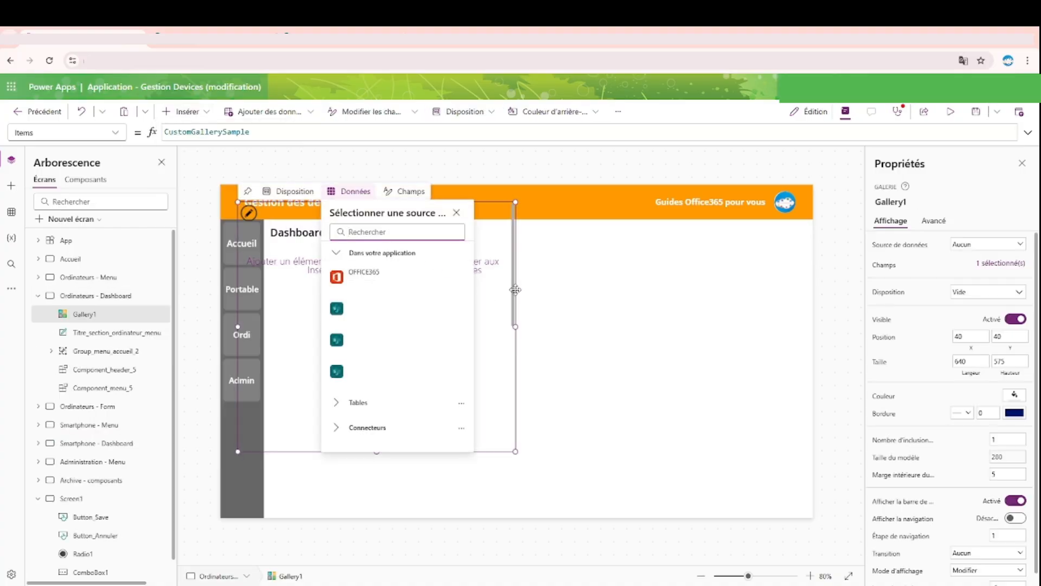
Step: Move the gallery beside the side menu, just below the screen title, at X 100 and Y 130
left_click_drag(514, 289, 541, 334)
left_click_drag(483, 389, 516, 425)
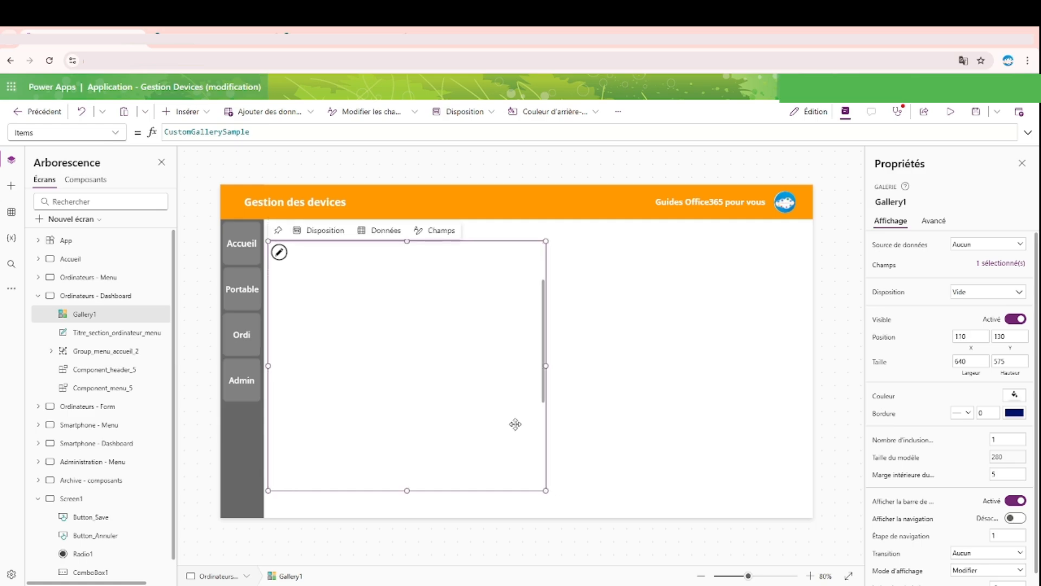
scroll(448, 377, "up", 3)
scroll(449, 377, "up", 2)
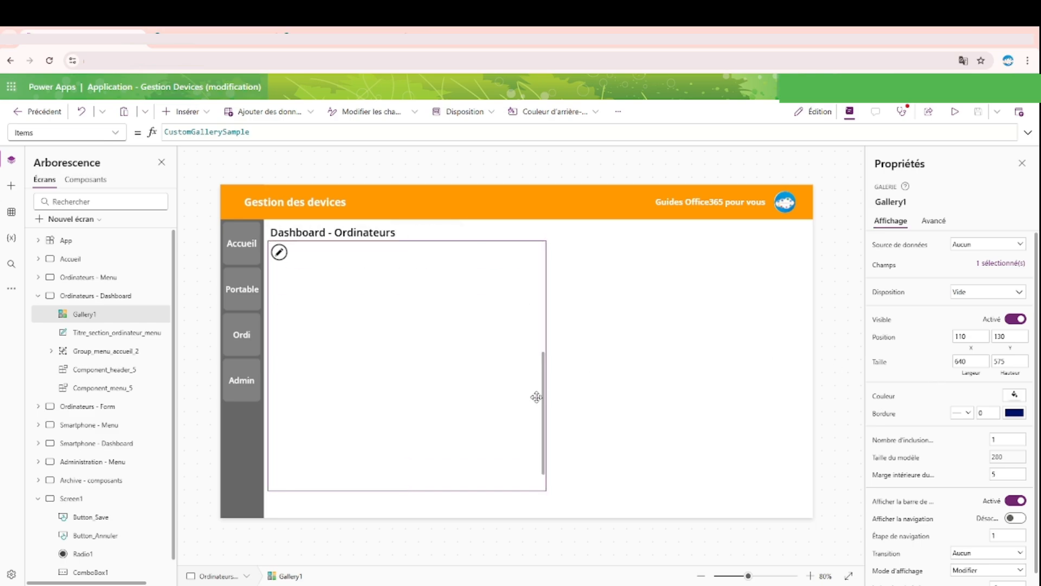
left_click_drag(523, 252, 519, 253)
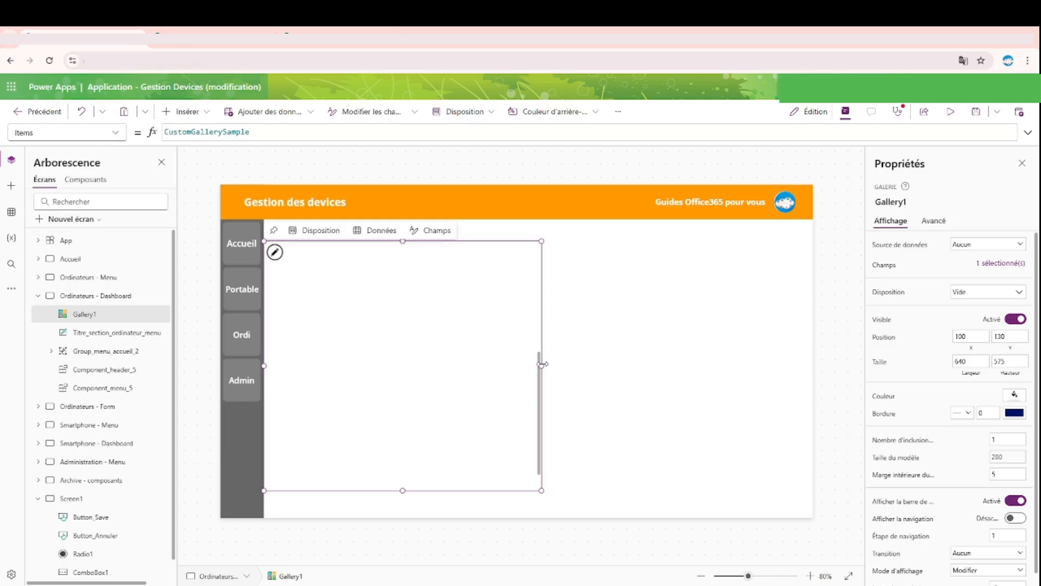
Step: Widen the gallery to the screen's edge, 1266 wide, with a height of about 576
left_click_drag(541, 363, 844, 371)
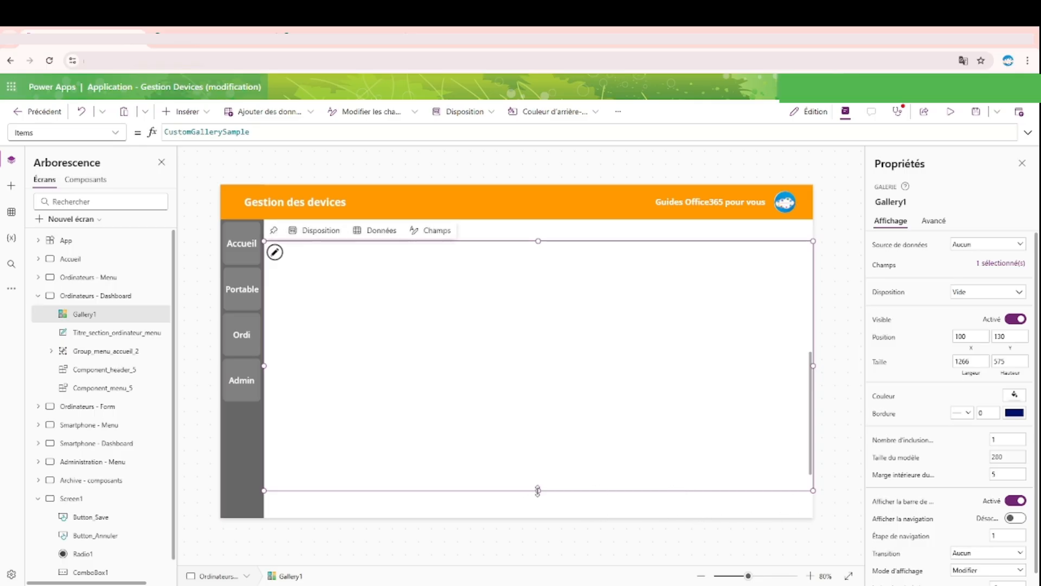
left_click_drag(538, 491, 538, 556)
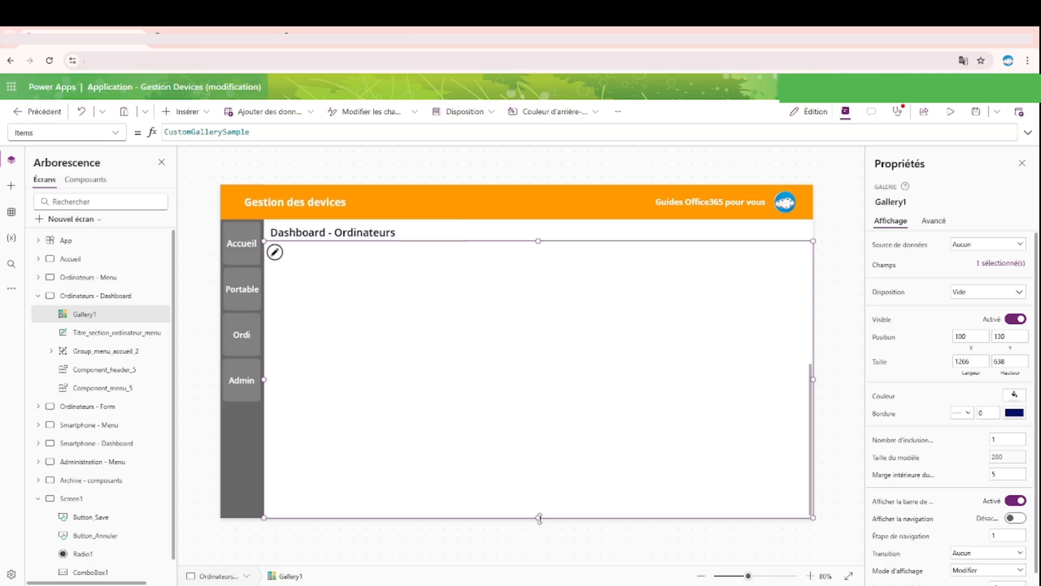
left_click_drag(539, 517, 539, 491)
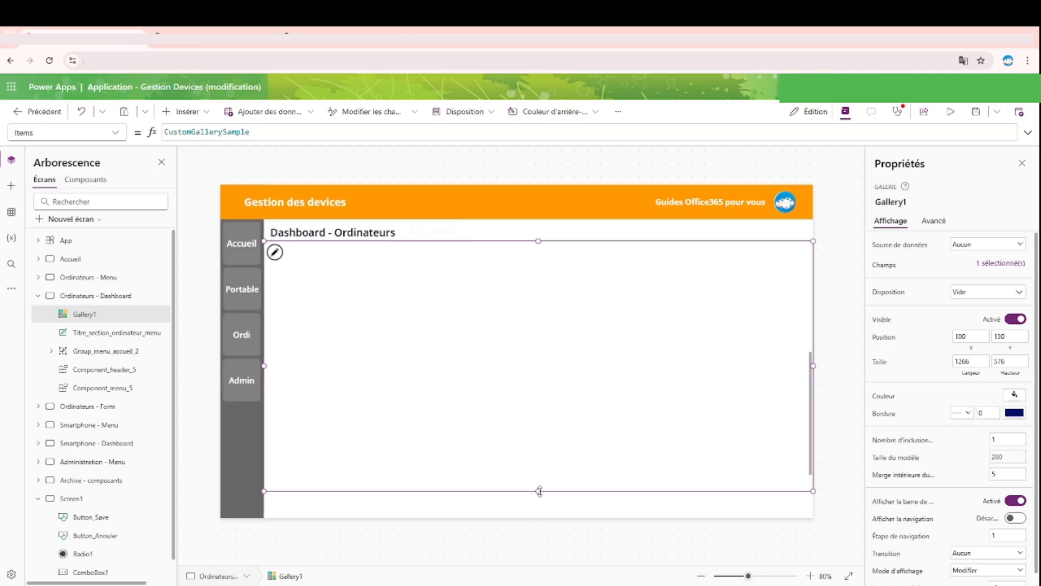
Step: Lower the gallery's upper edge to Y 185 and set its height to 500
left_click(855, 304)
left_click(398, 411)
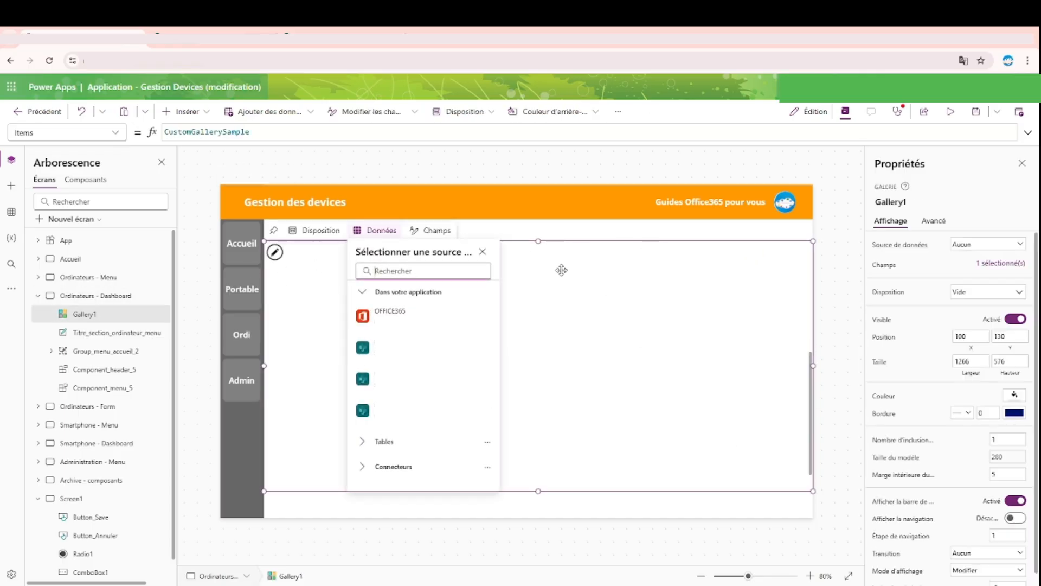
left_click(833, 289)
left_click(537, 428)
left_click_drag(537, 241, 542, 264)
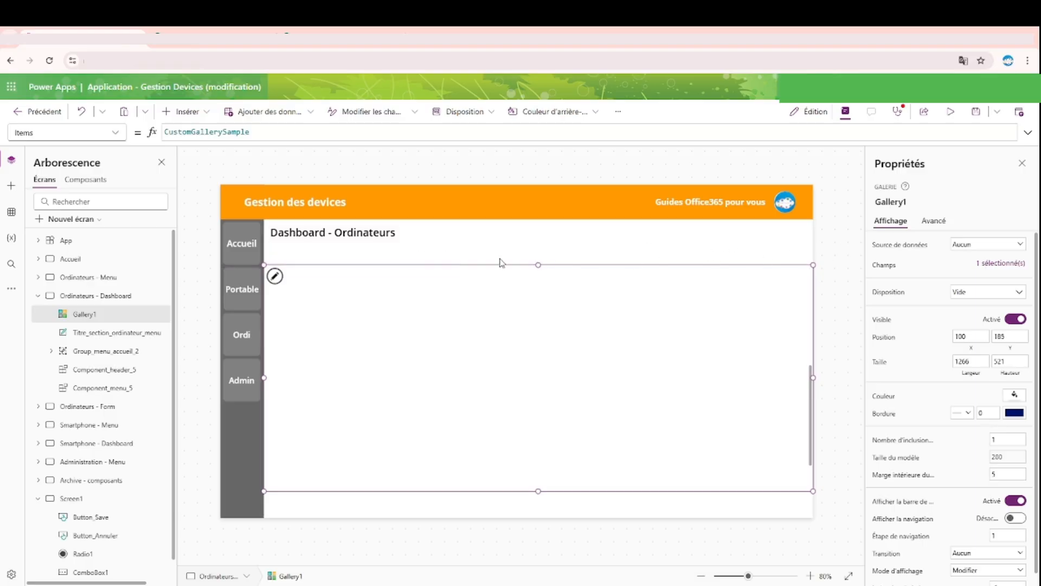
left_click_drag(538, 265, 539, 242)
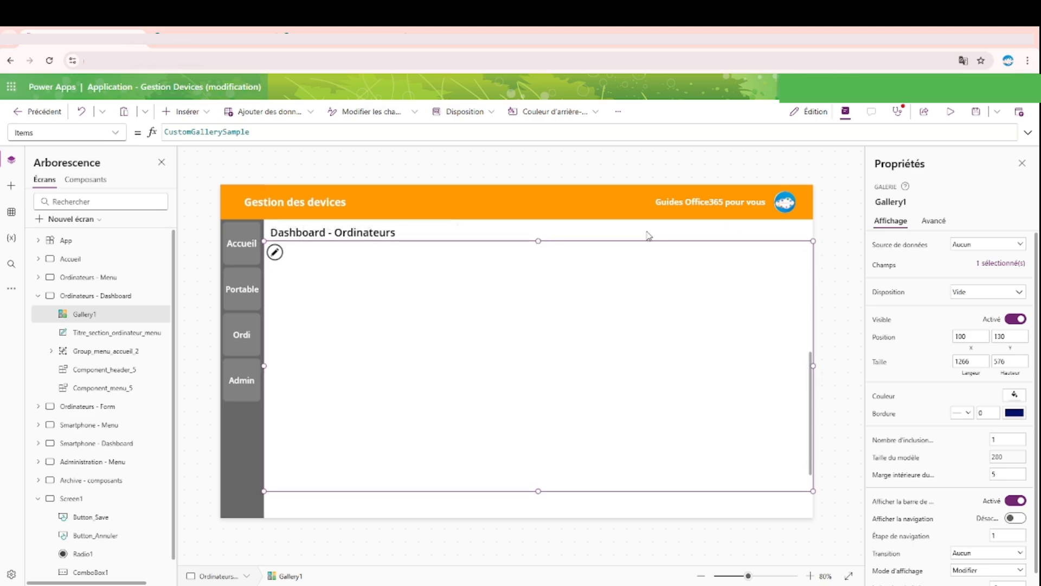
left_click_drag(539, 241, 538, 265)
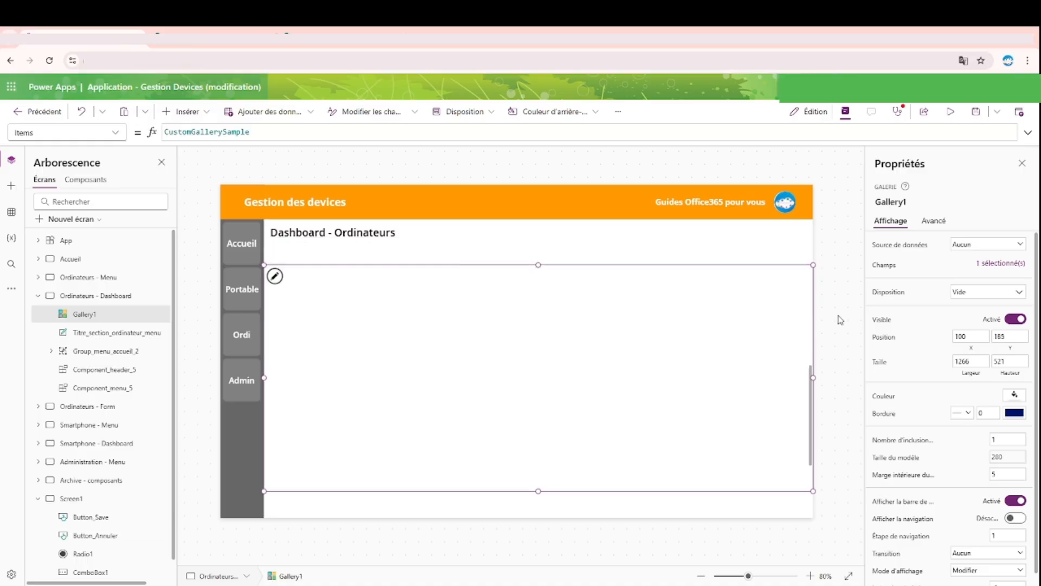
left_click(1014, 360)
type("00")
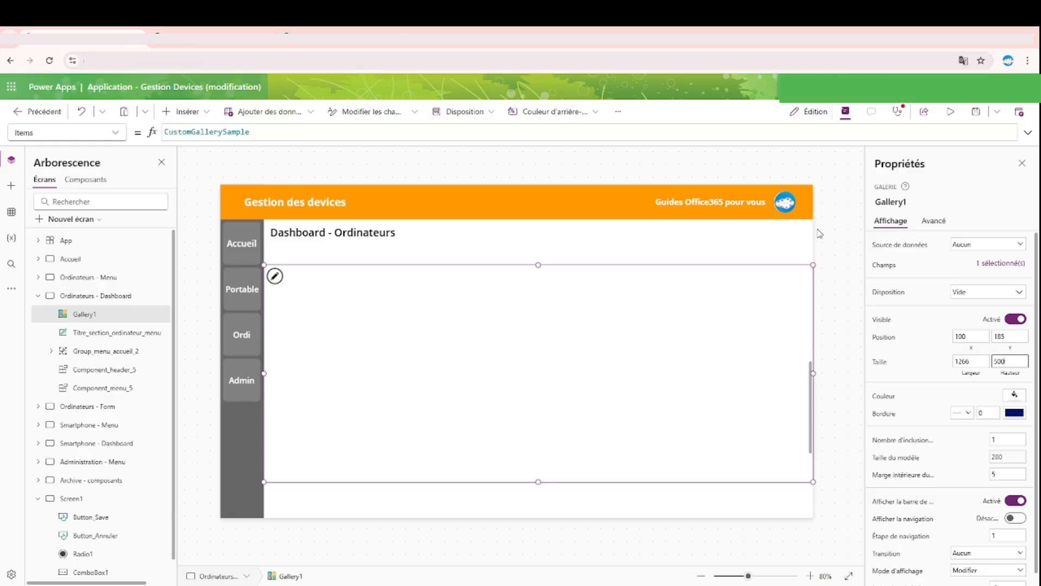
Step: Set the gallery's width to 1100
left_click(986, 361)
key("BackSpace")
key("BackSpace")
key("BackSpace")
type("000")
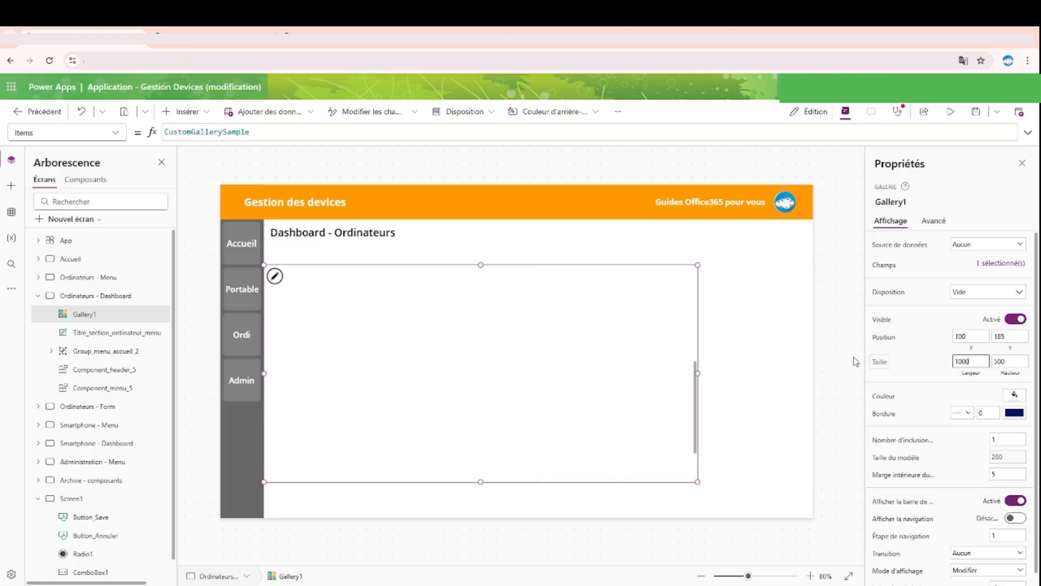
key("Left")
type("1")
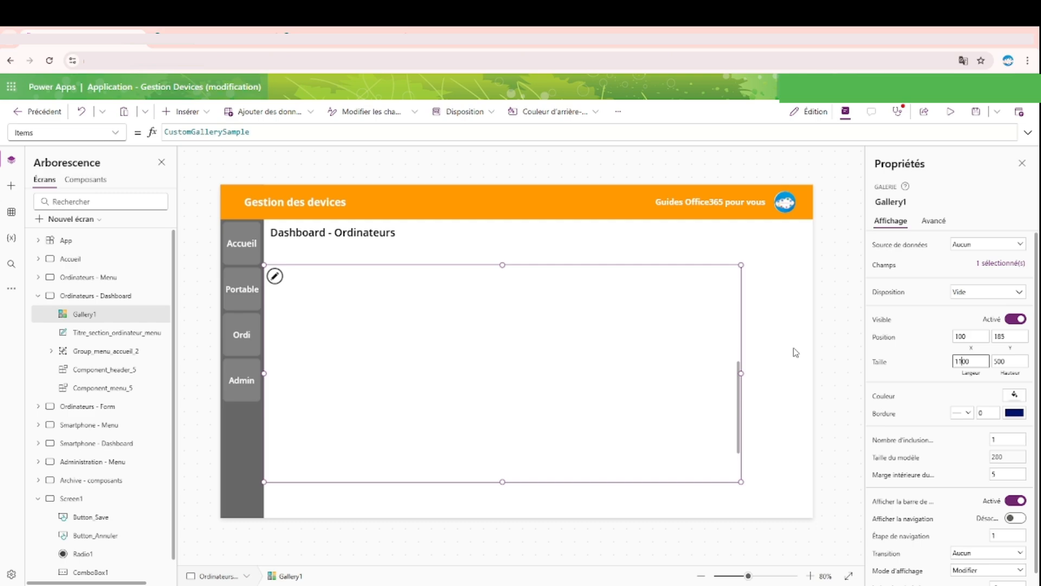
Step: Shift the gallery horizontally to X 183, trying a width of 1150 before restoring 1100
left_click_drag(625, 265, 640, 264)
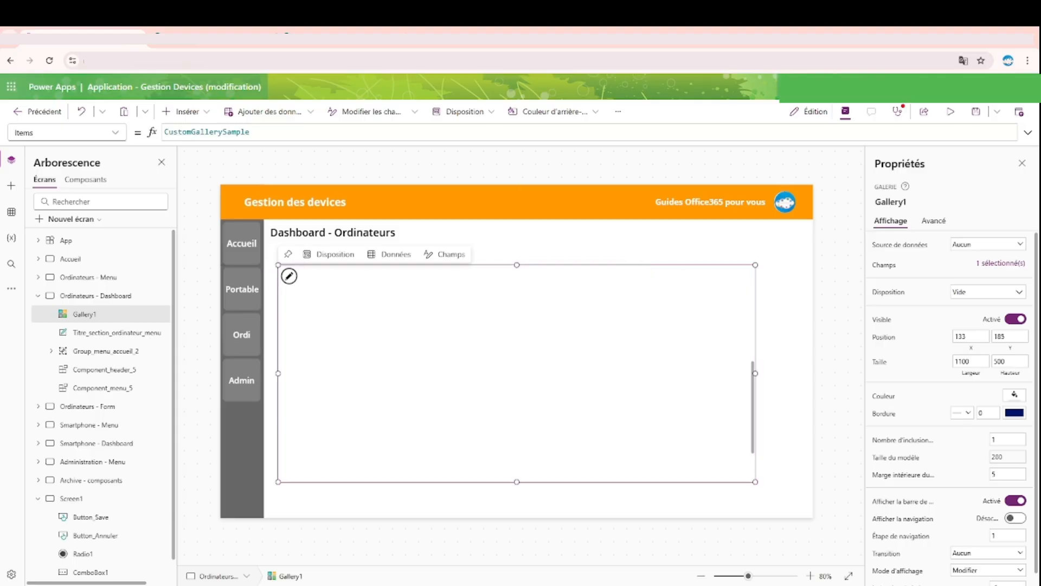
left_click(979, 361)
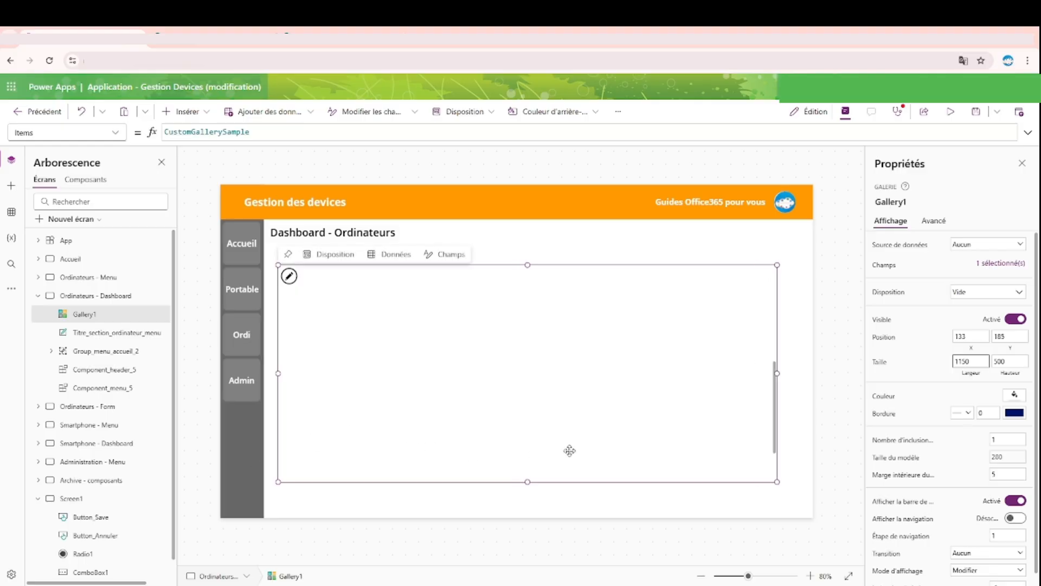
key("BackSpace")
type("0")
left_click(971, 333)
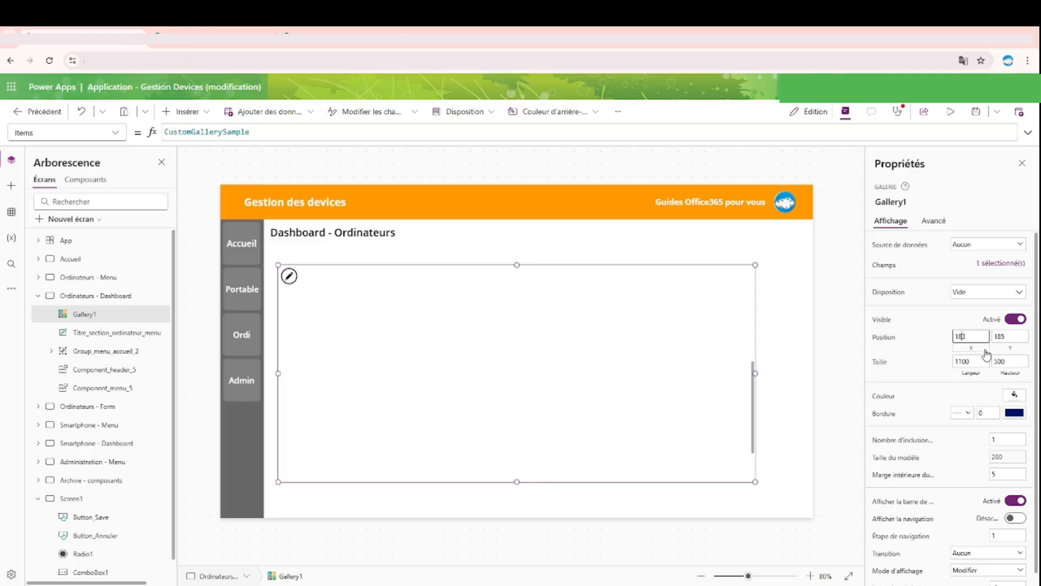
key("Return")
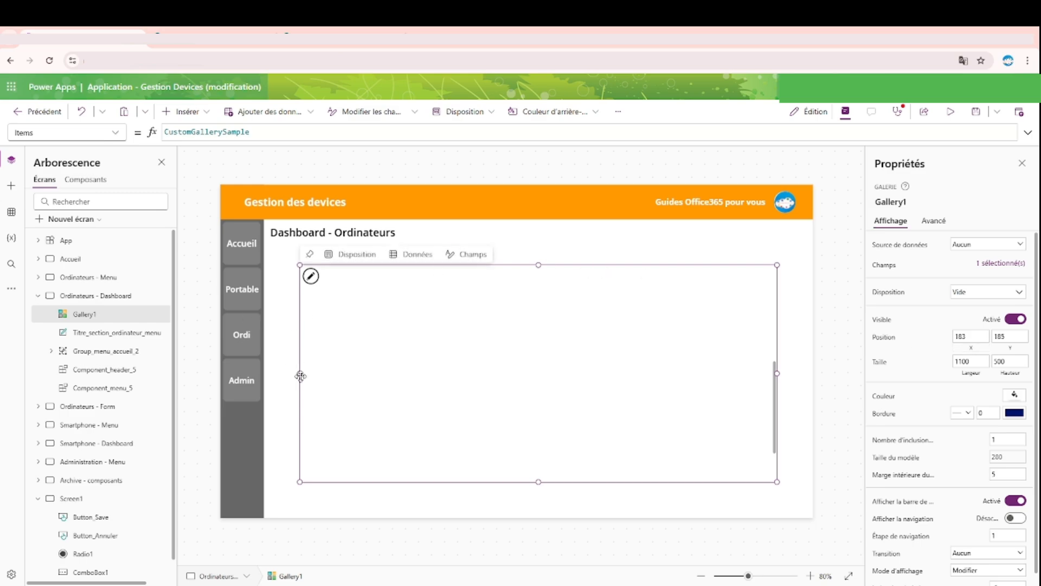
Step: Stretch both sides of the gallery from the side menu to the screen's edge, X 100 and width 1266
left_click_drag(301, 373, 264, 374)
left_click_drag(777, 373, 813, 373)
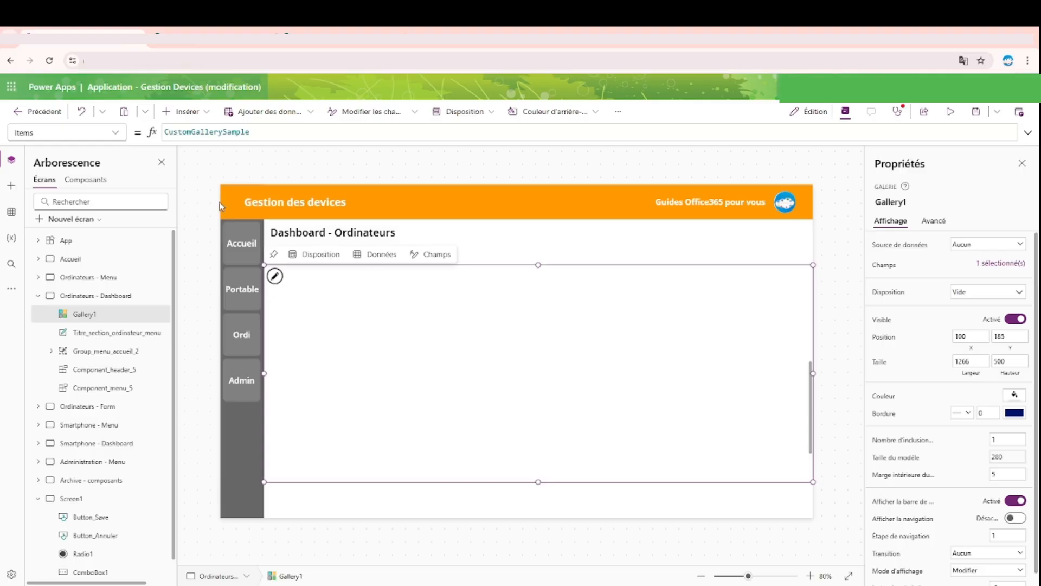
Step: Insert a container (Conteneur) on the dashboard screen and set its height to 500
left_click(186, 111)
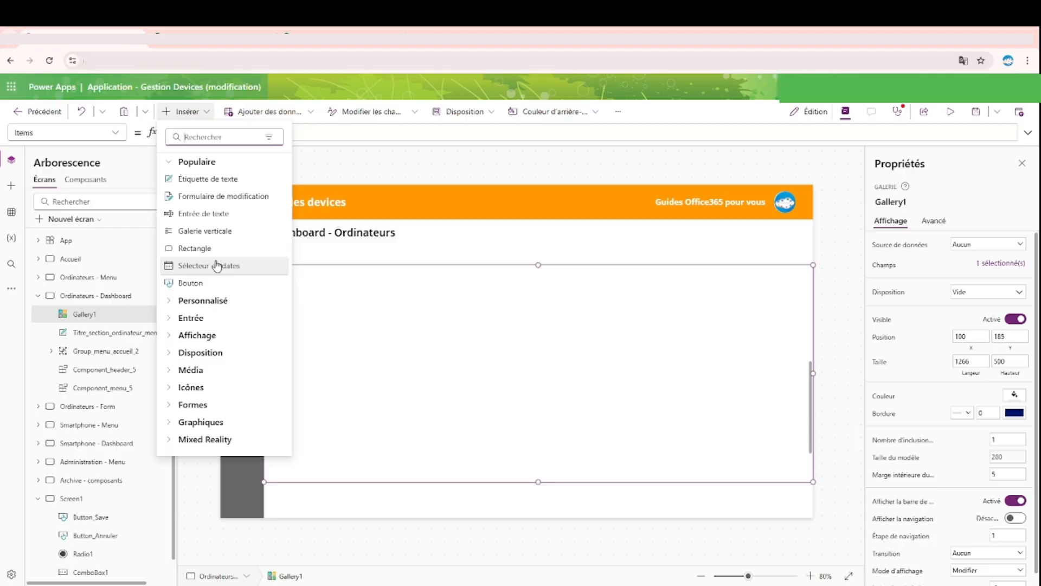
type("con")
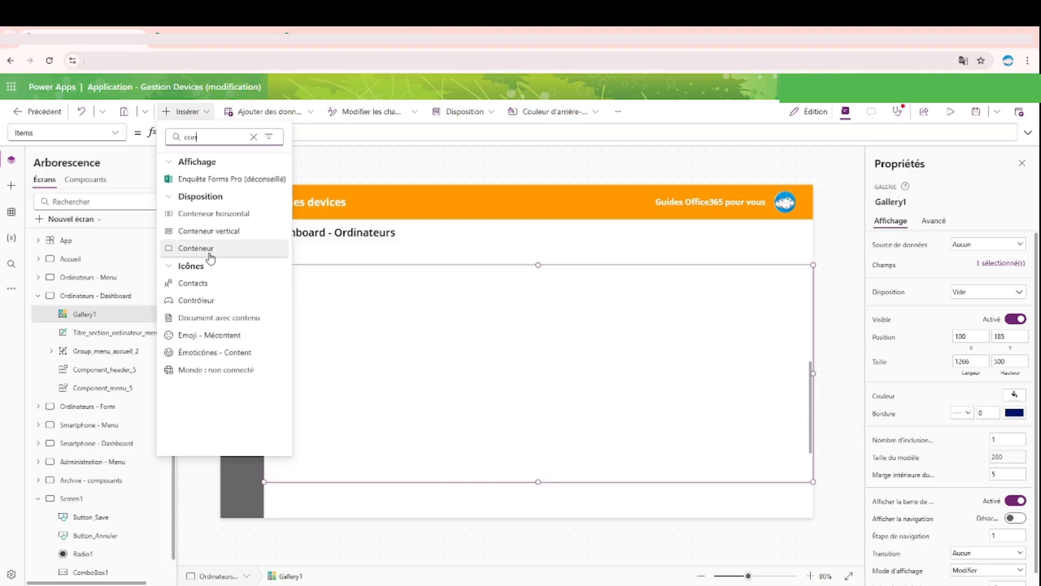
left_click(196, 248)
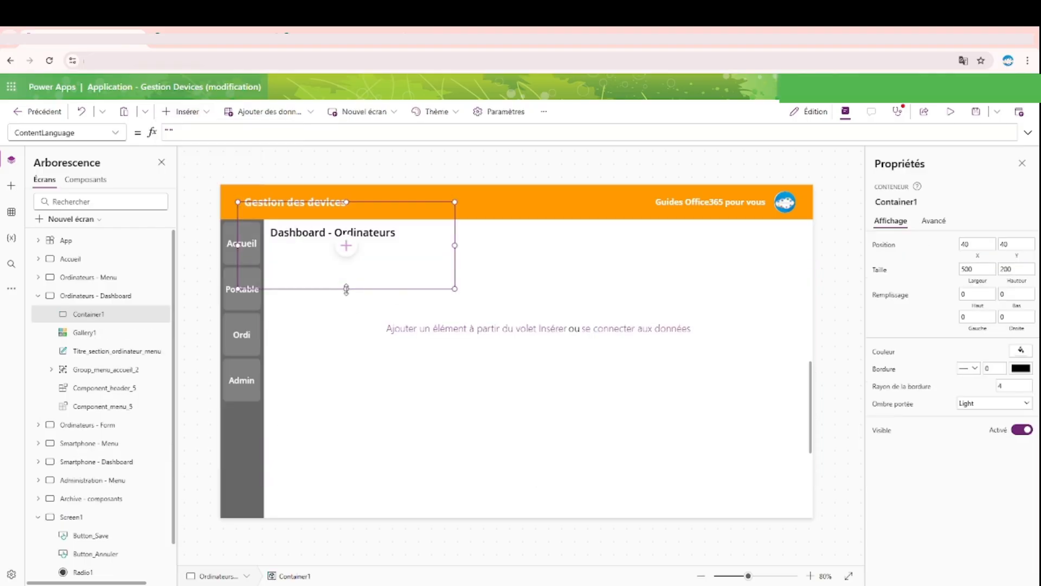
left_click_drag(347, 288, 345, 355)
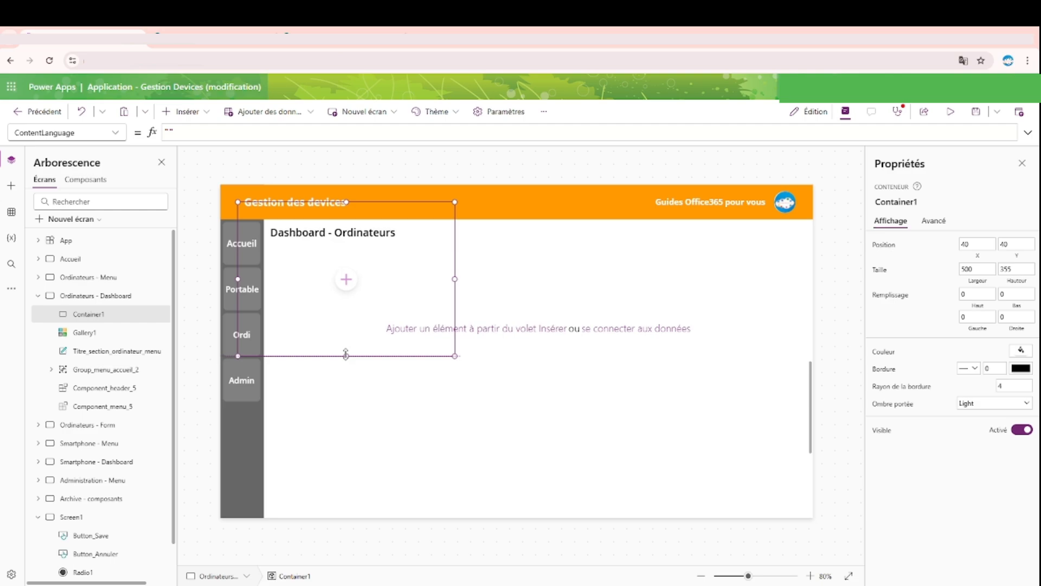
left_click(774, 398)
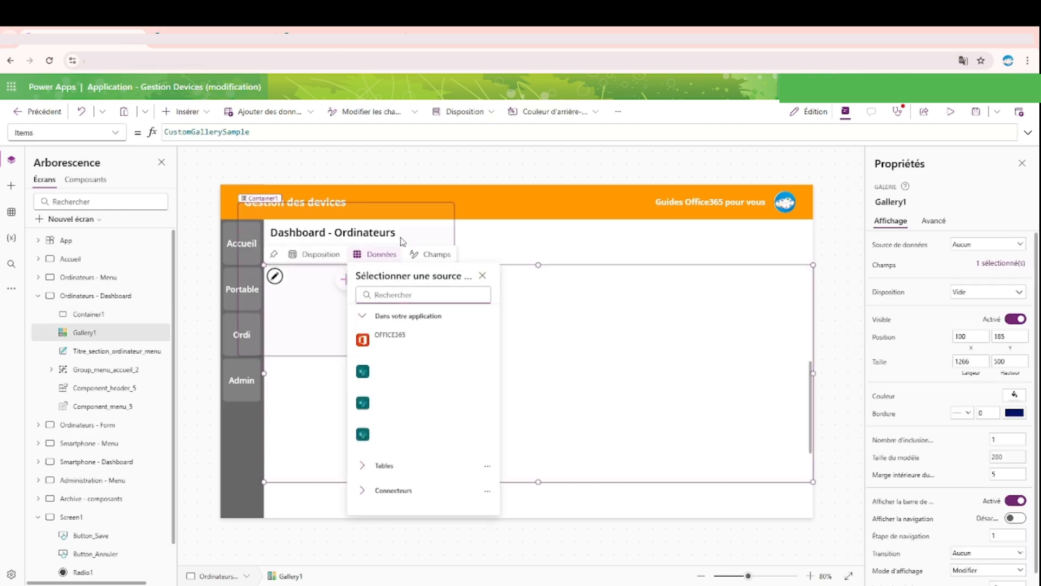
left_click(454, 233)
left_click(1017, 270)
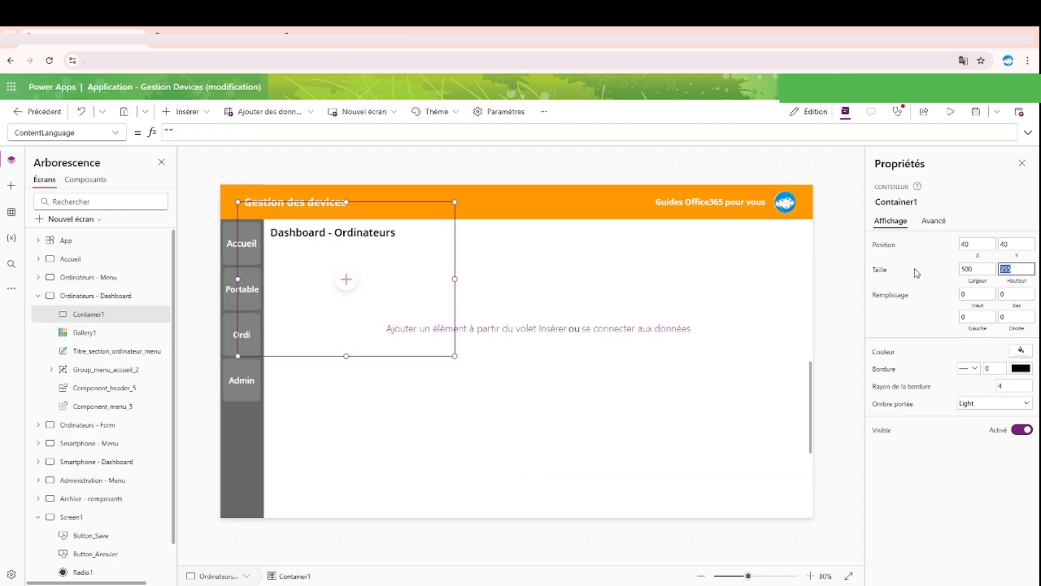
type("500")
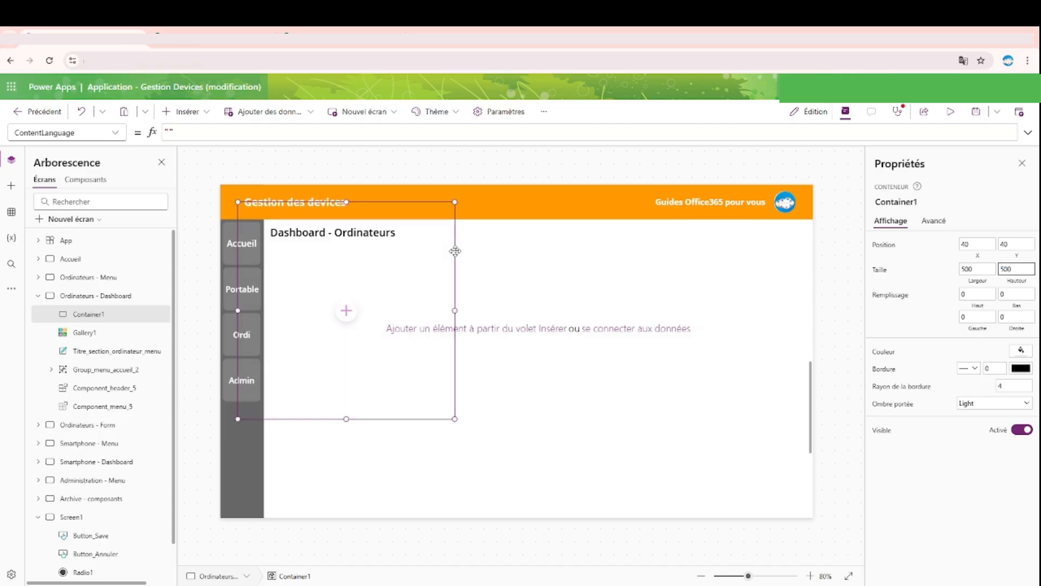
Step: Move the container over the right half of the gallery, at X 765 and Y 185
left_click_drag(453, 247, 708, 319)
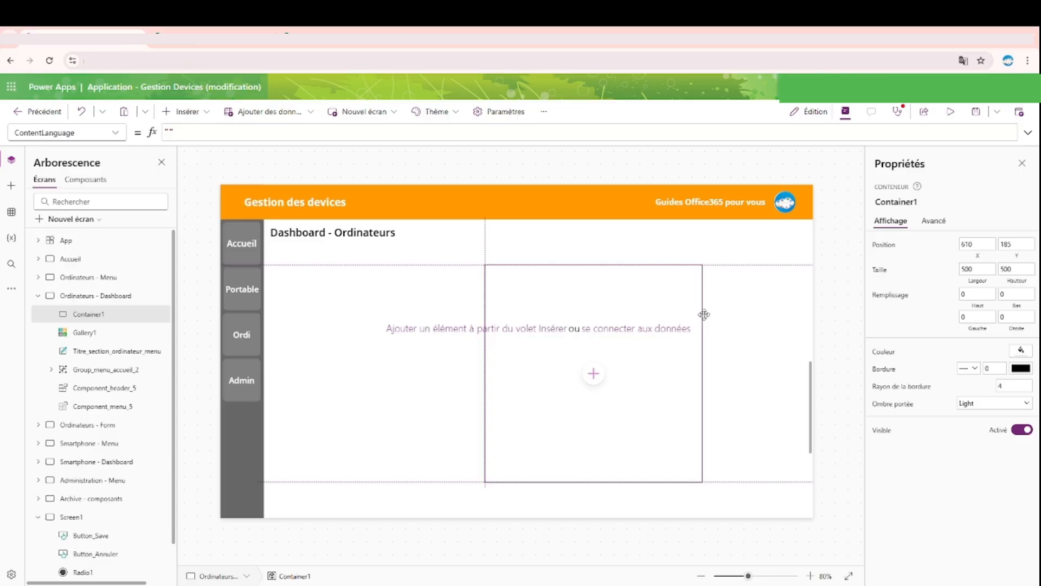
left_click_drag(704, 314, 770, 311)
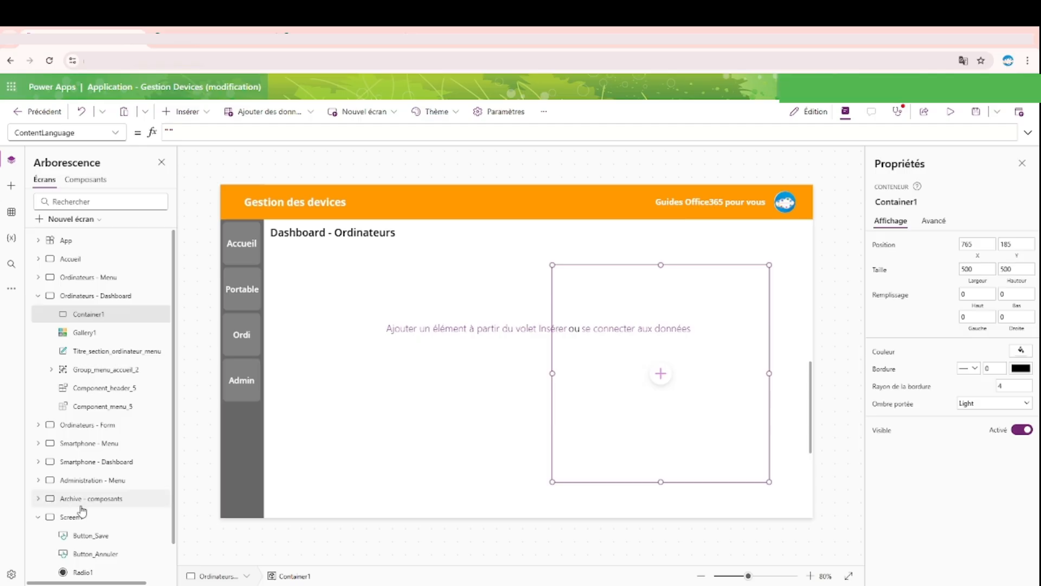
Step: Copy the Container_Form_Ordinateur container from the Ordinateurs - Form screen
left_click(92, 426)
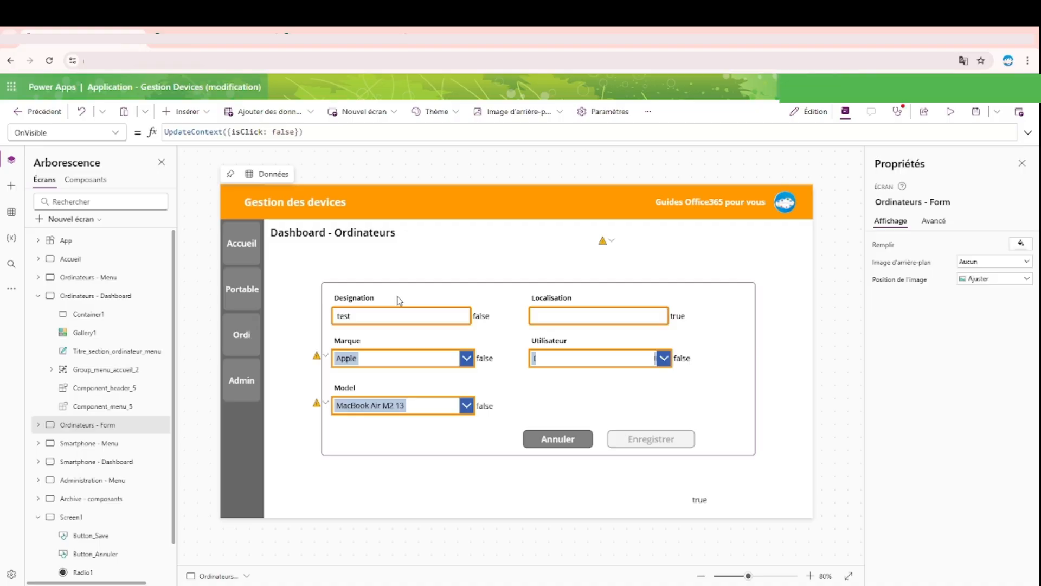
left_click(355, 300)
left_click(384, 319, "shift")
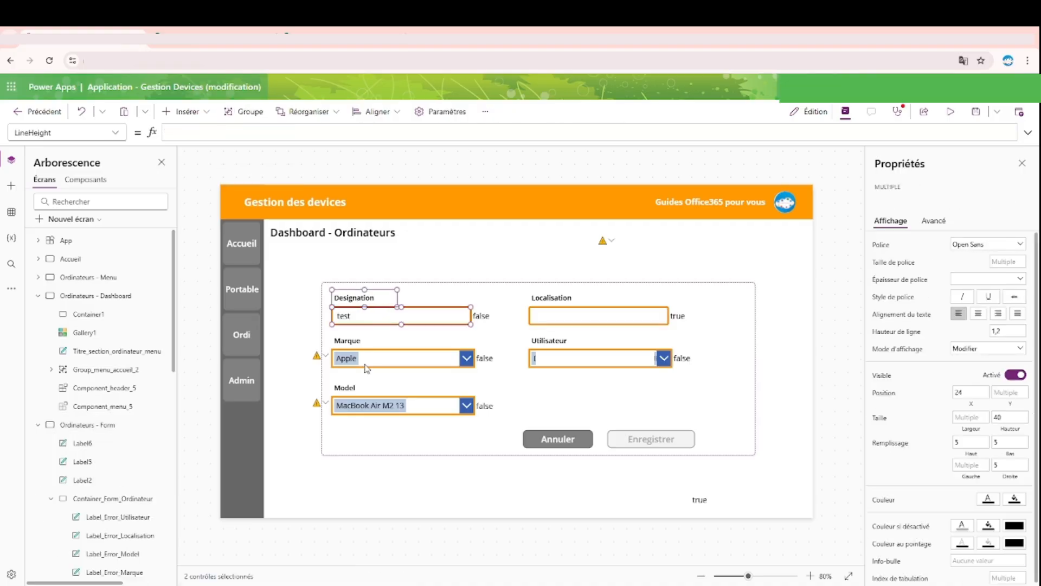
left_click(371, 433)
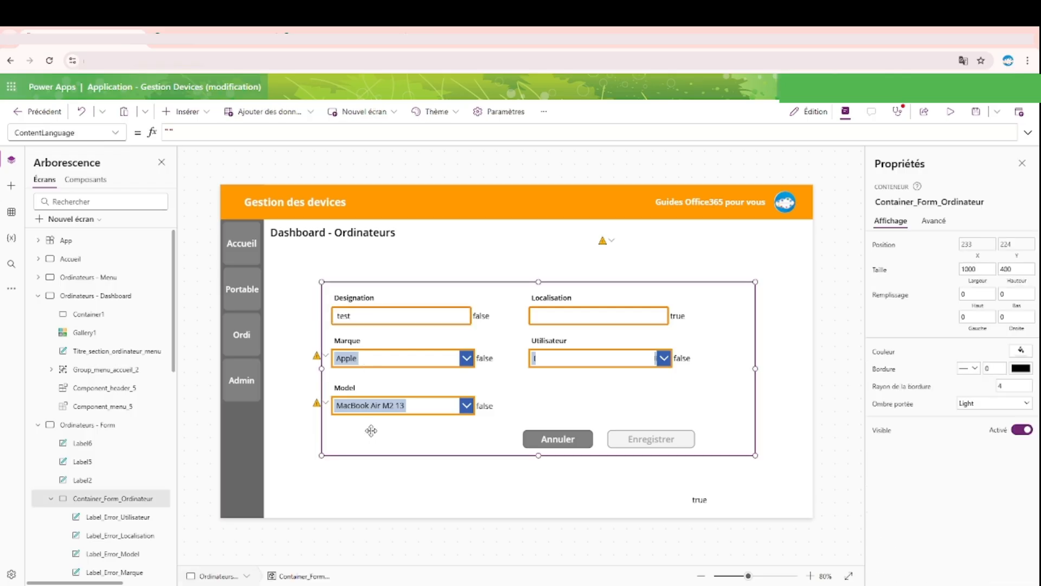
Step: Replace the empty container on Ordinateurs - Dashboard with the copied form container and set its height to 500
left_click(86, 295)
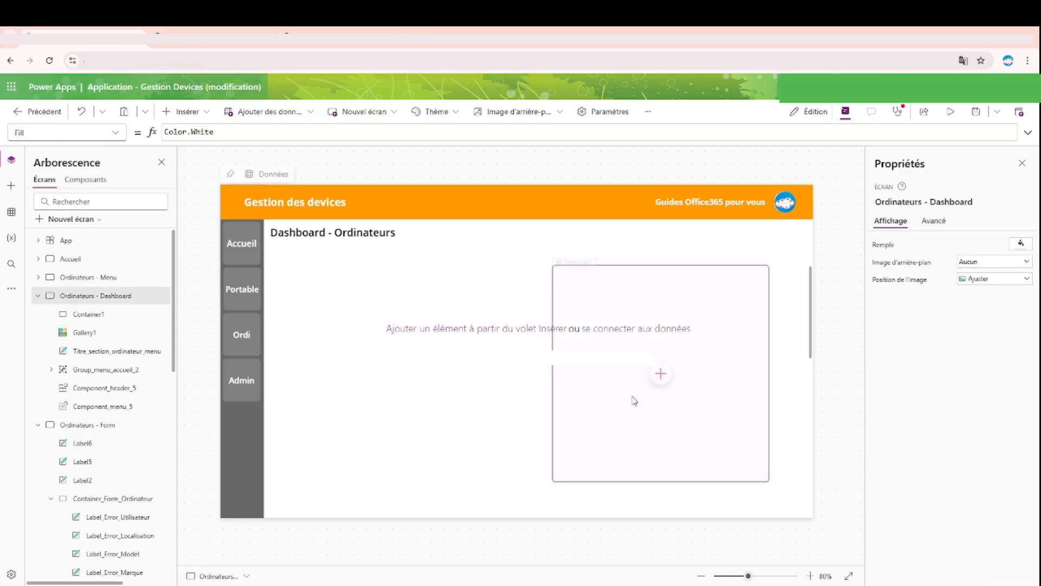
left_click(721, 456)
key("Delete")
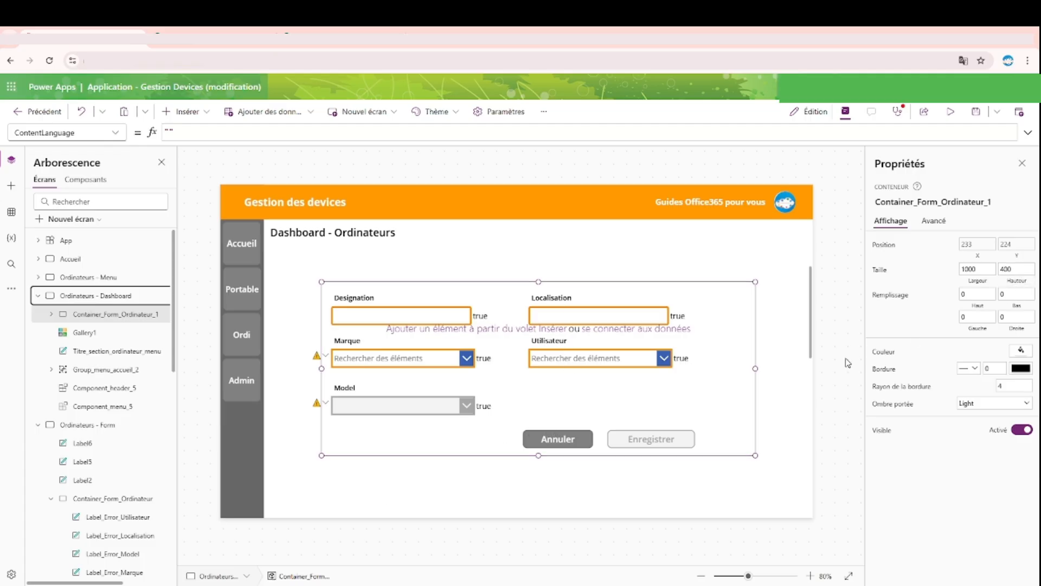
double_click(1009, 269)
type("500")
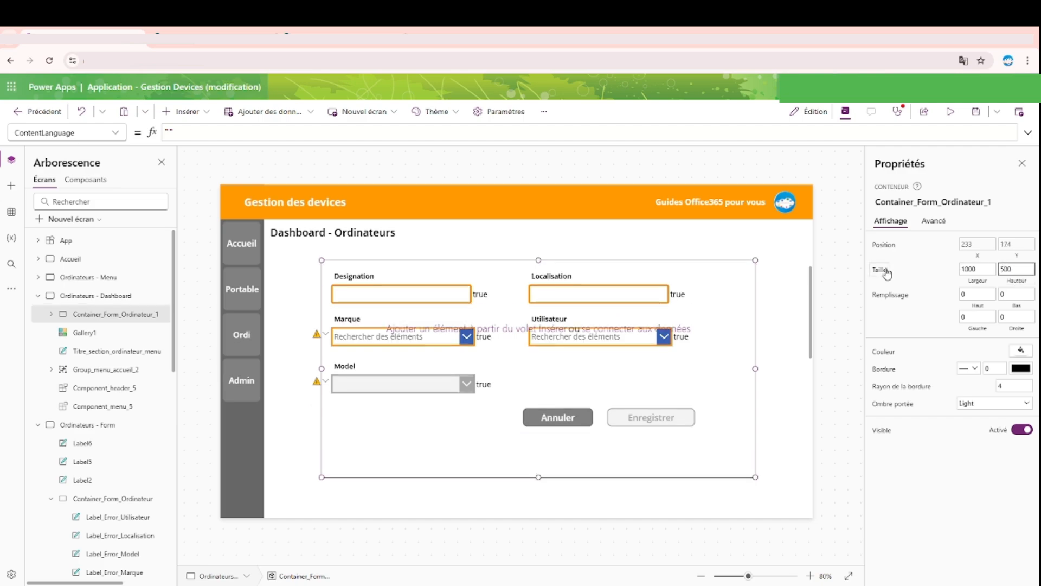
Step: Move the Designation label and its text input together to the form container's upper-left corner, at X 0 and Y 0
left_click(345, 275)
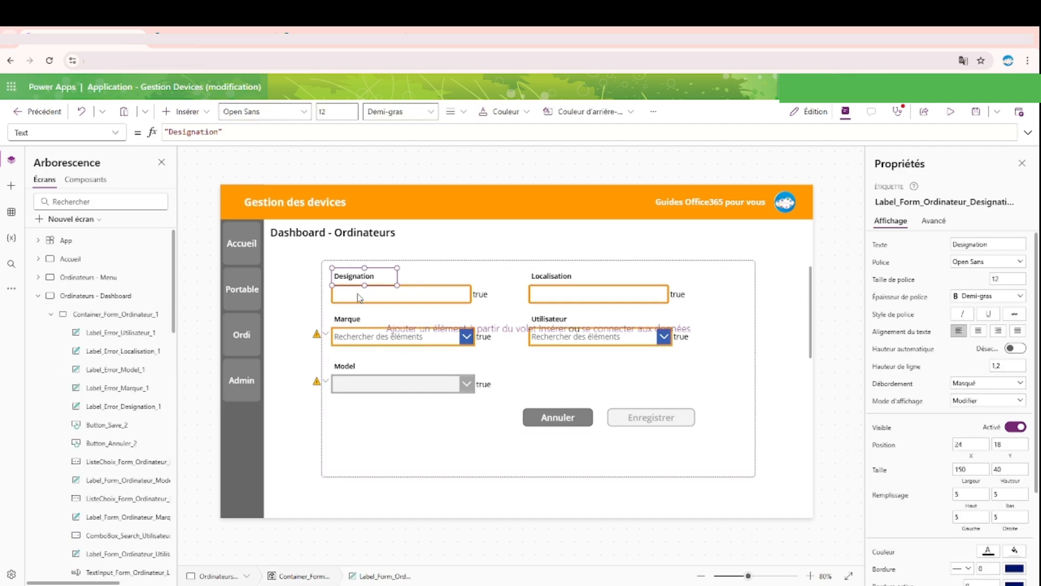
left_click(359, 297, "ctrl")
left_click_drag(359, 295, 341, 273)
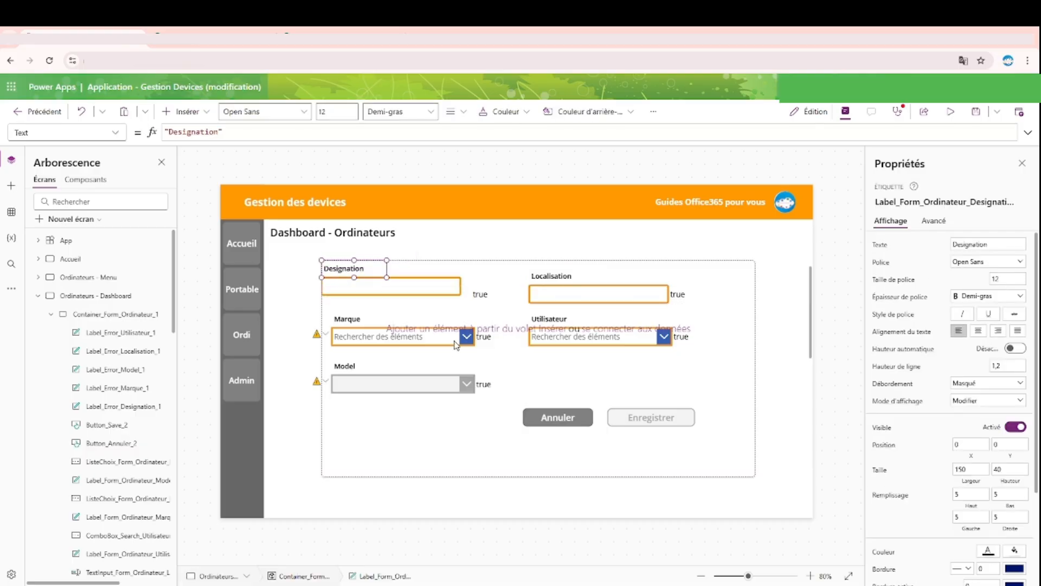
Step: Move the Marque and Model labels with their dropdowns down together to free space below Designation
left_click(365, 369)
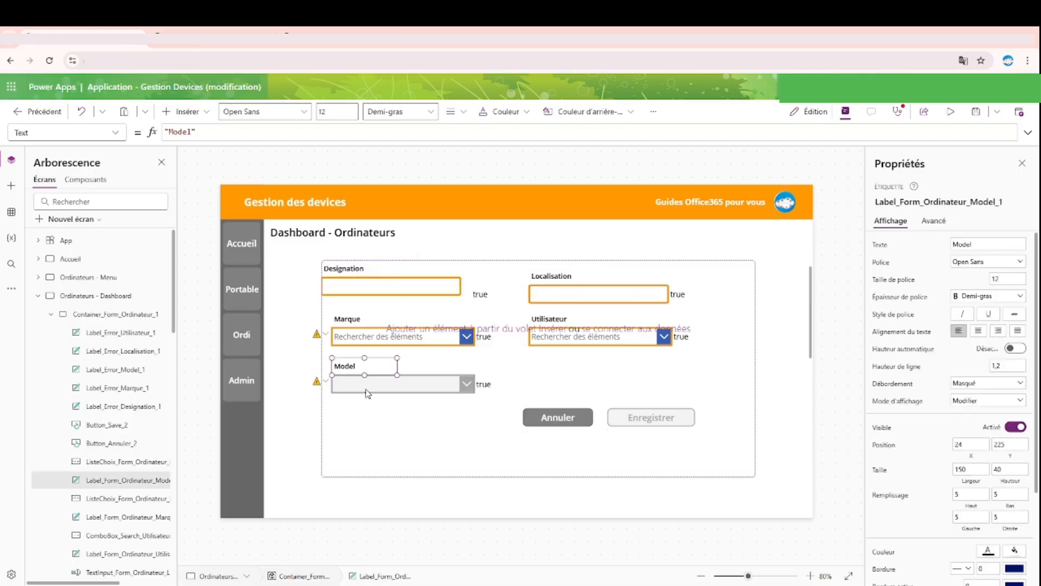
left_click(368, 393, "ctrl")
left_click(358, 315, "ctrl")
left_click(355, 337, "ctrl")
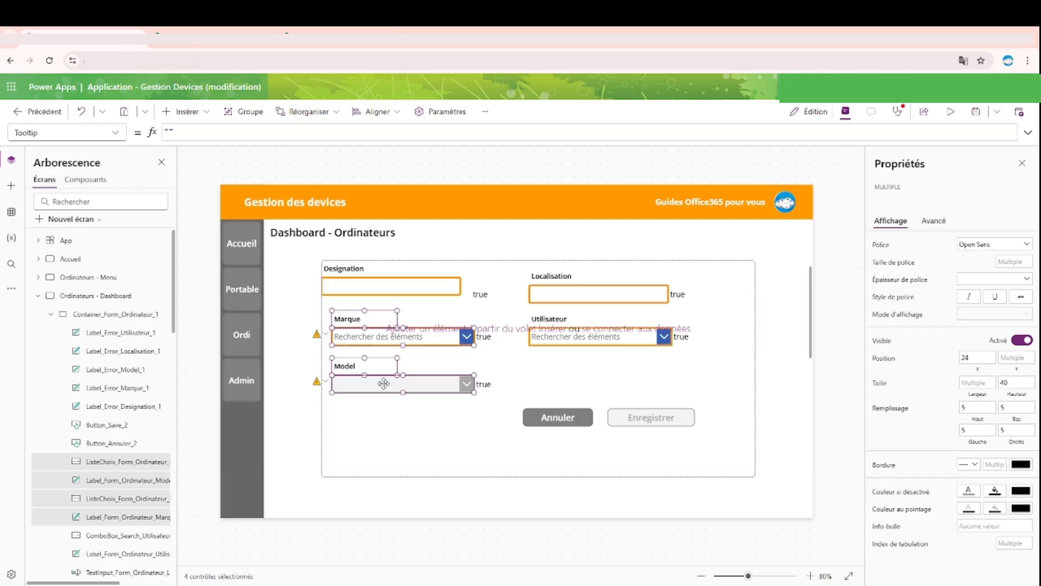
left_click_drag(384, 383, 380, 442)
Step: Move the Localisation label and its text input below the Designation field, at X 0 and Y 98
left_click(551, 276)
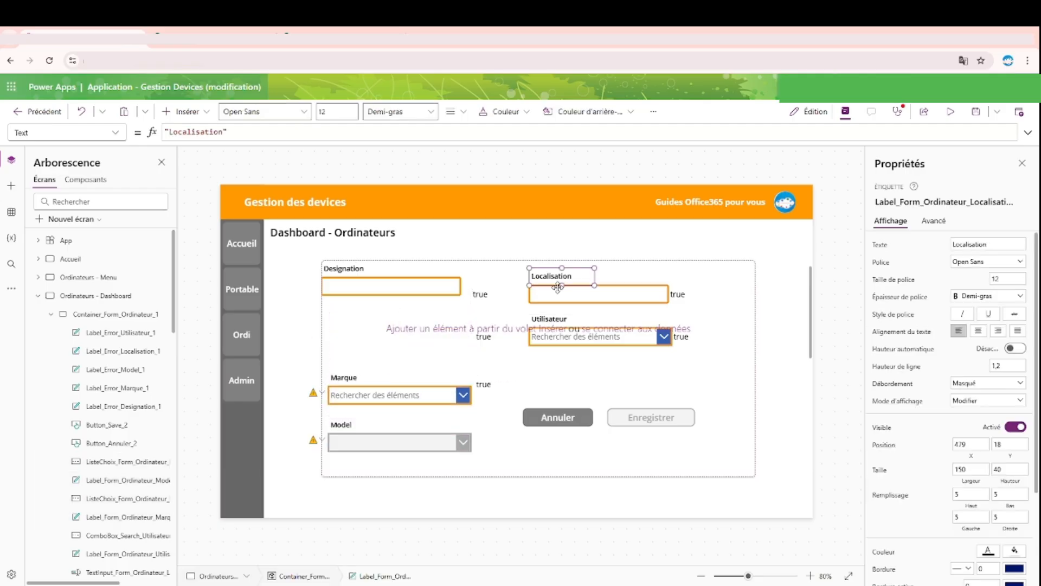
left_click(558, 288, "ctrl")
left_click_drag(558, 287, 351, 333)
Step: Delete the true/false error labels beside the Designation, Marque, Model, Localisation and Utilisateur fields
left_click(480, 300)
key("Delete")
left_click(493, 342)
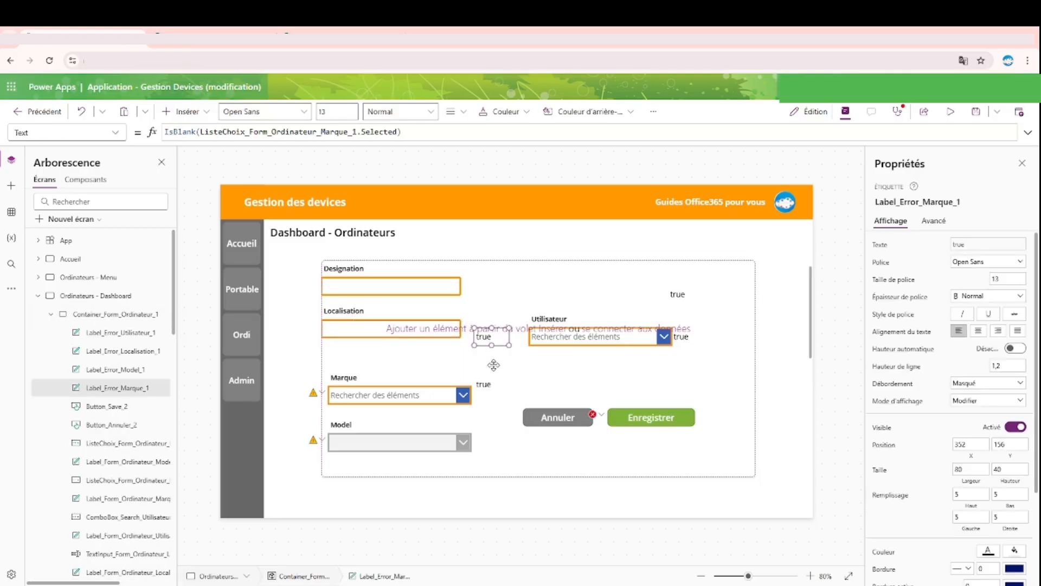
key("Delete")
left_click(484, 384)
key("Delete")
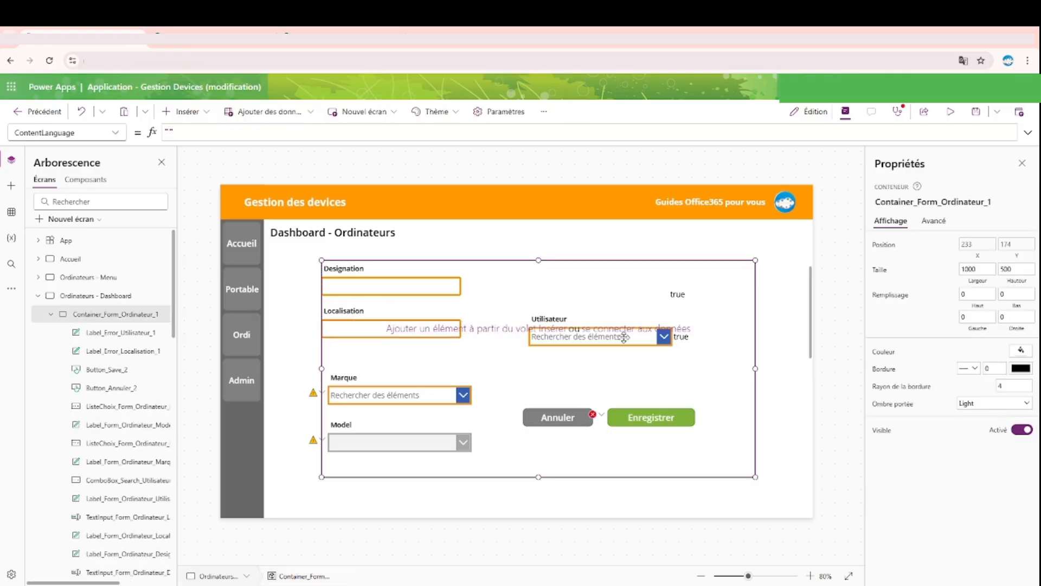
left_click(678, 293)
key("Delete")
left_click(681, 336)
key("Delete")
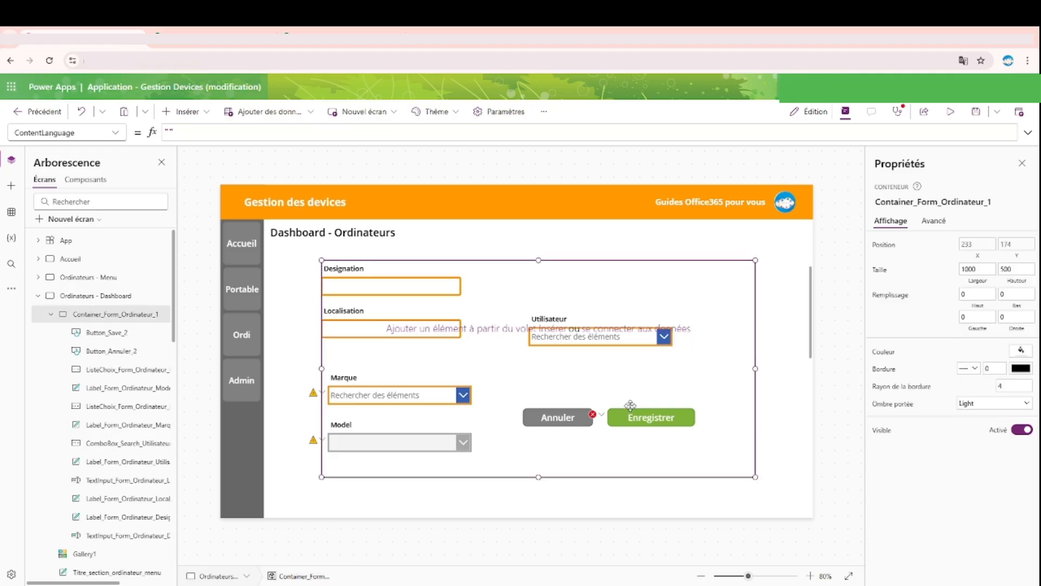
Step: Replace the Enregistrer button's conditional DisplayMode formula with DisplayMode.Edit
left_click(603, 416)
left_click(624, 428)
left_click(1028, 132)
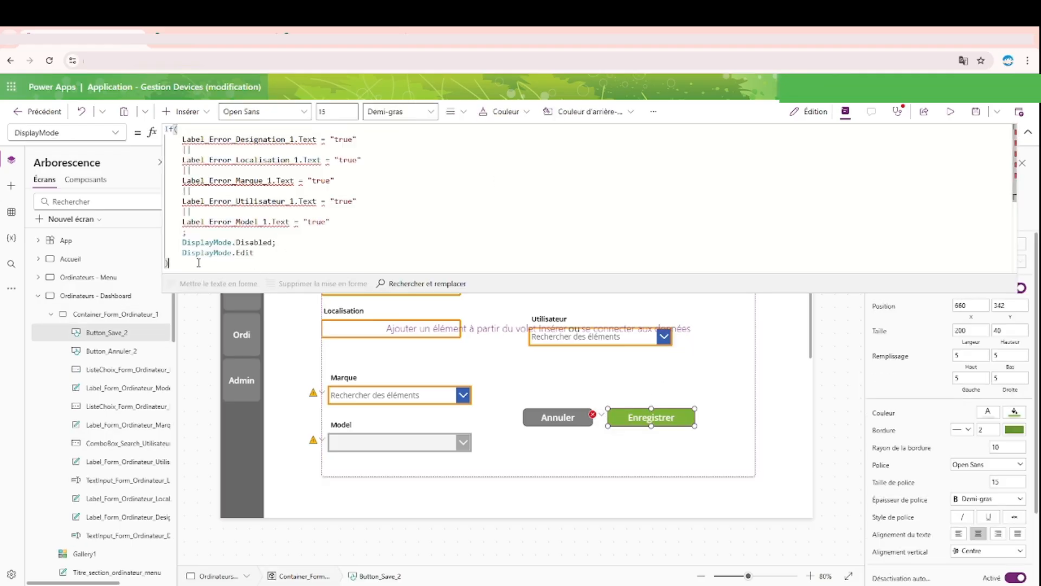
left_click_drag(199, 263, 163, 128)
key("BackSpace")
key("BackSpace")
key("BackSpace")
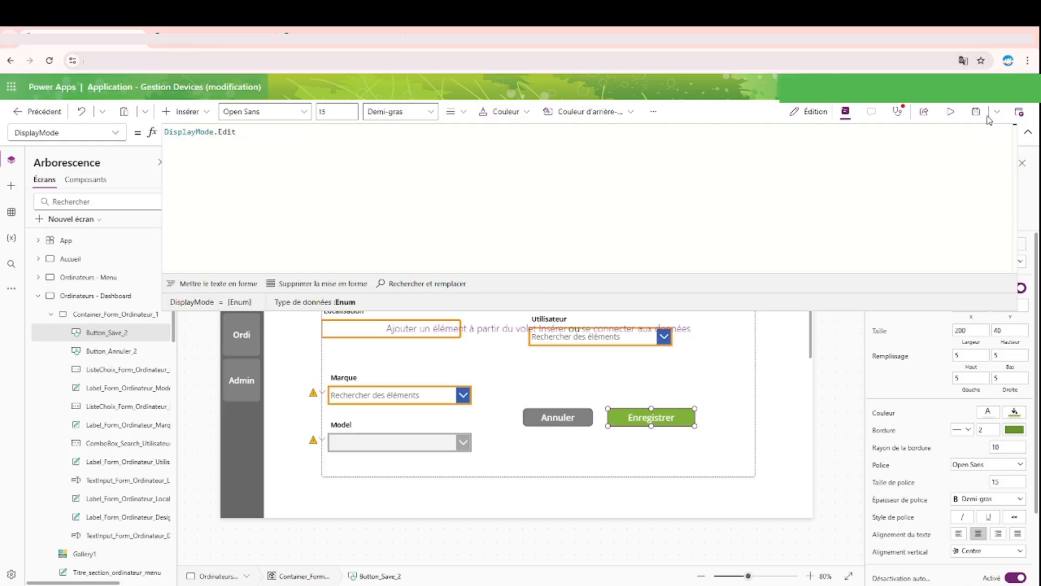
left_click(1027, 132)
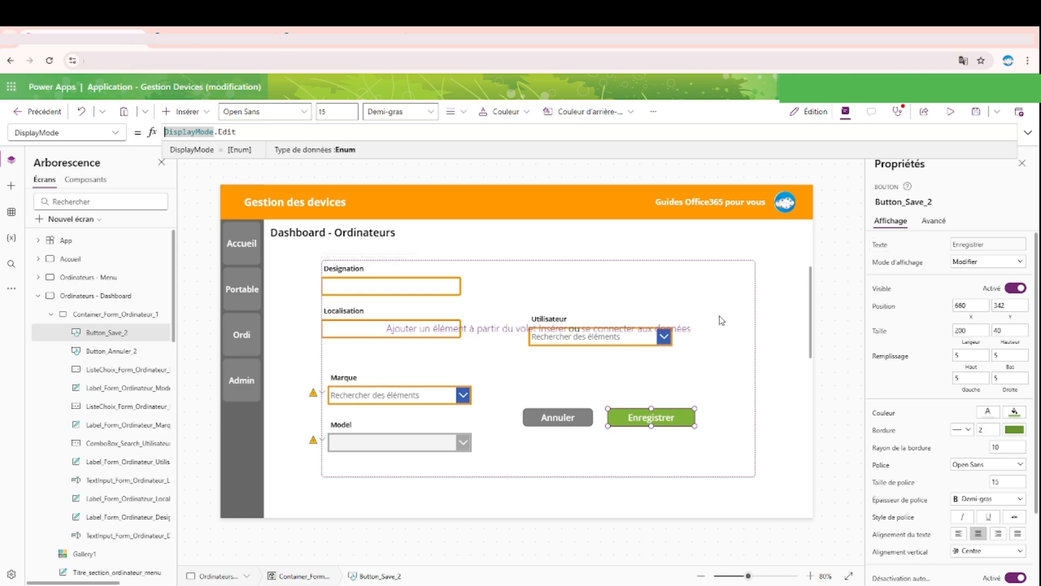
Step: Hide Gallery1 behind the form by turning off its visibility
left_click(688, 374)
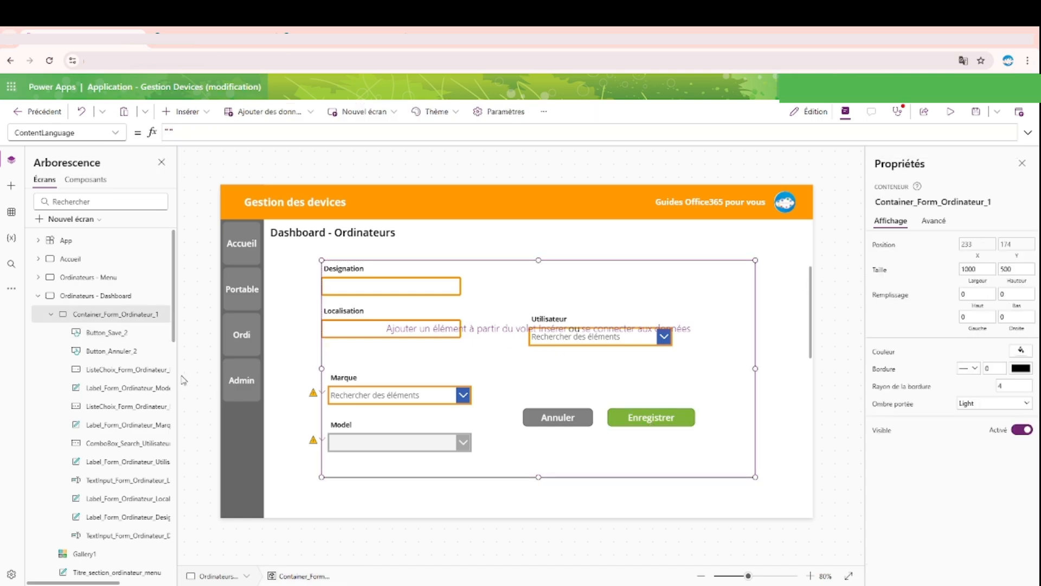
left_click(87, 554)
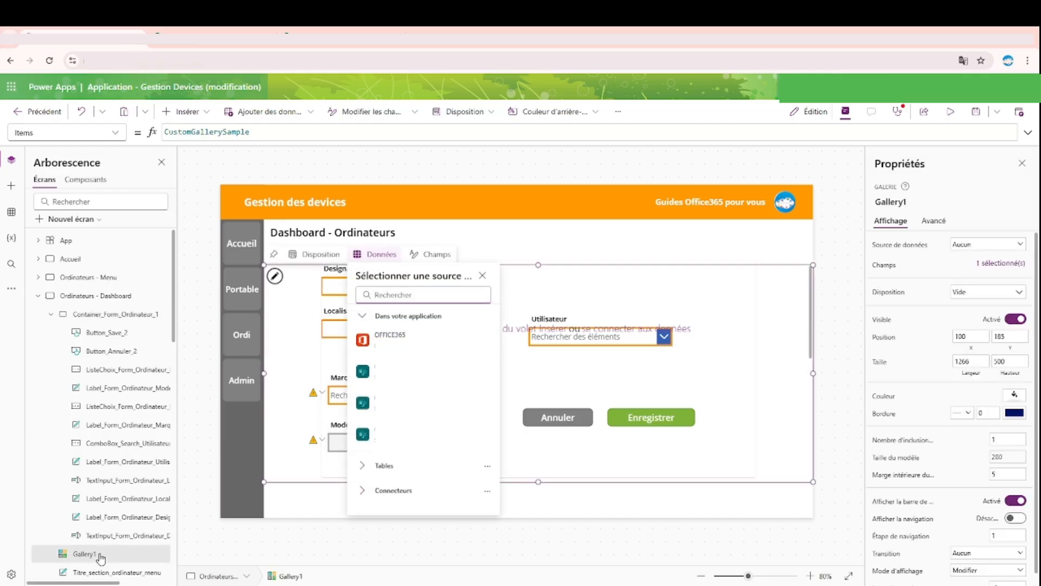
left_click(1019, 321)
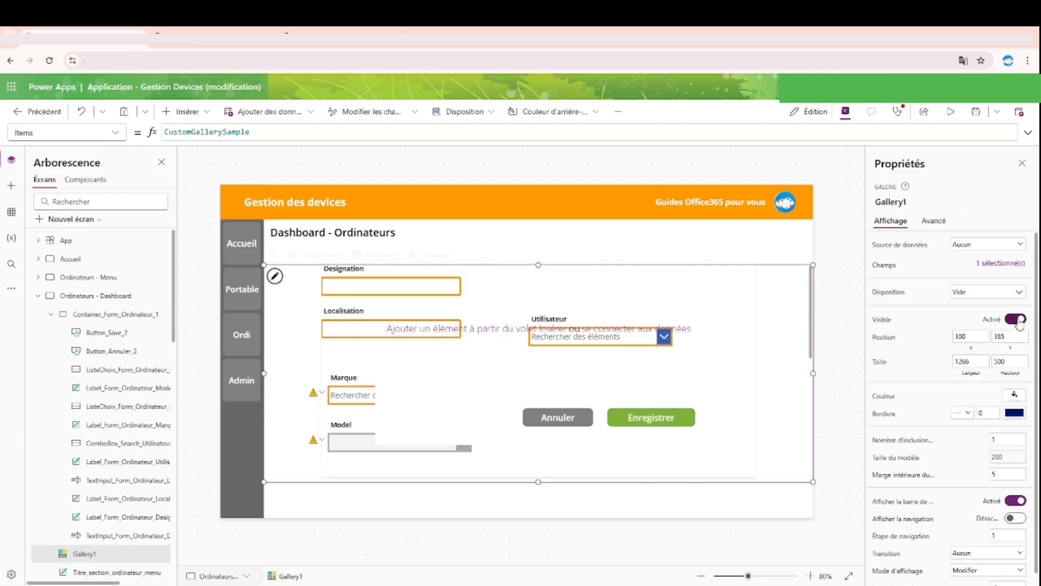
left_click(830, 299)
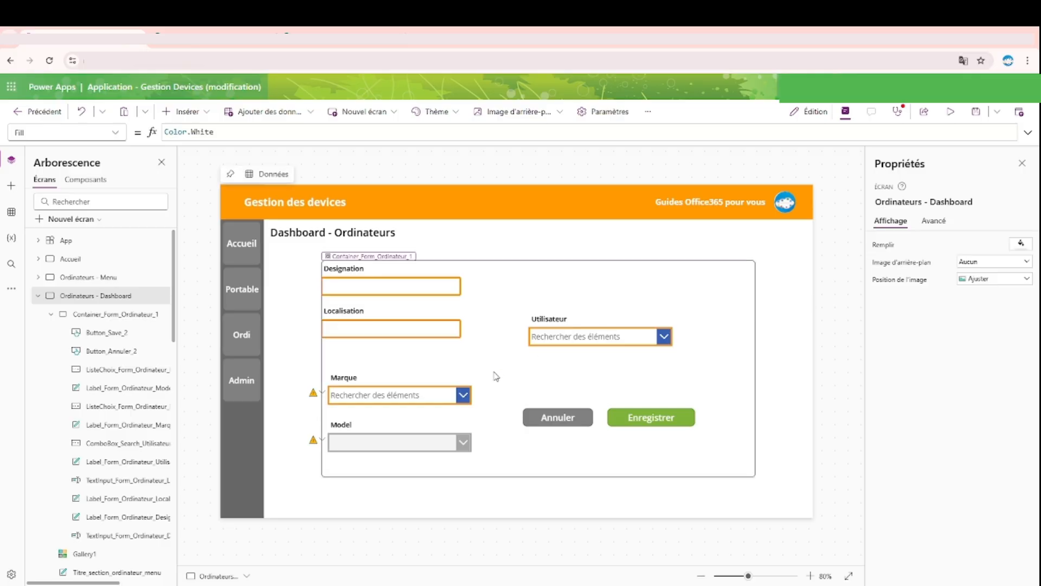
Step: Stack the Localisation field directly under Designation and the Marque field directly under Localisation, aligned to the container's left edge
left_click(350, 313)
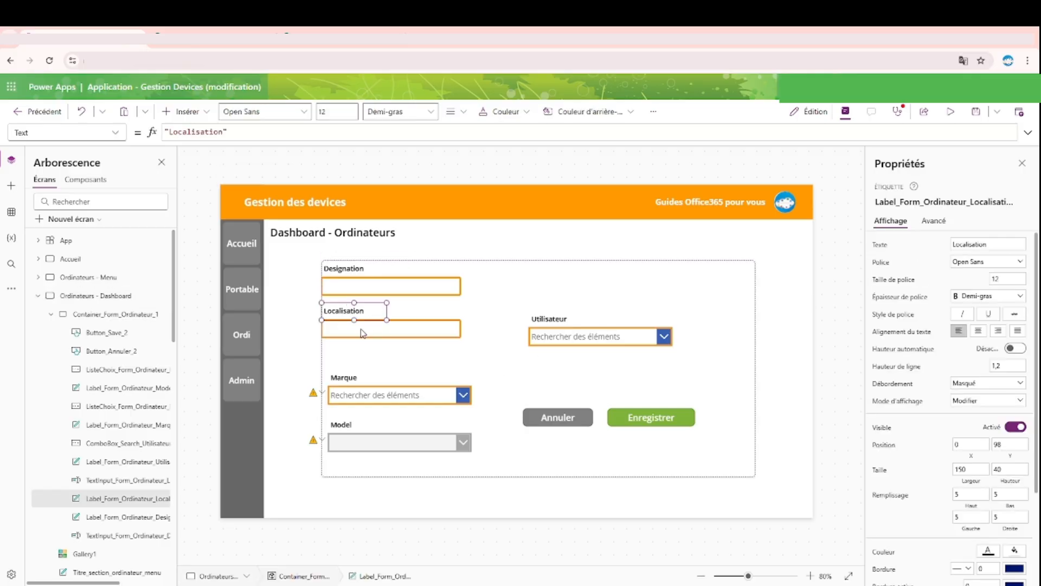
left_click(363, 332, "shift")
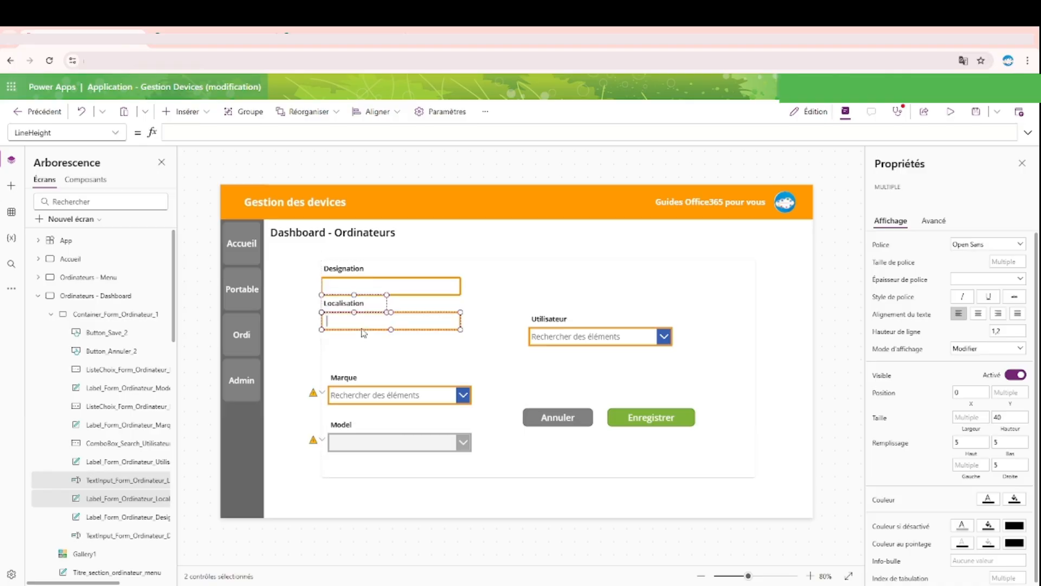
left_click(550, 324)
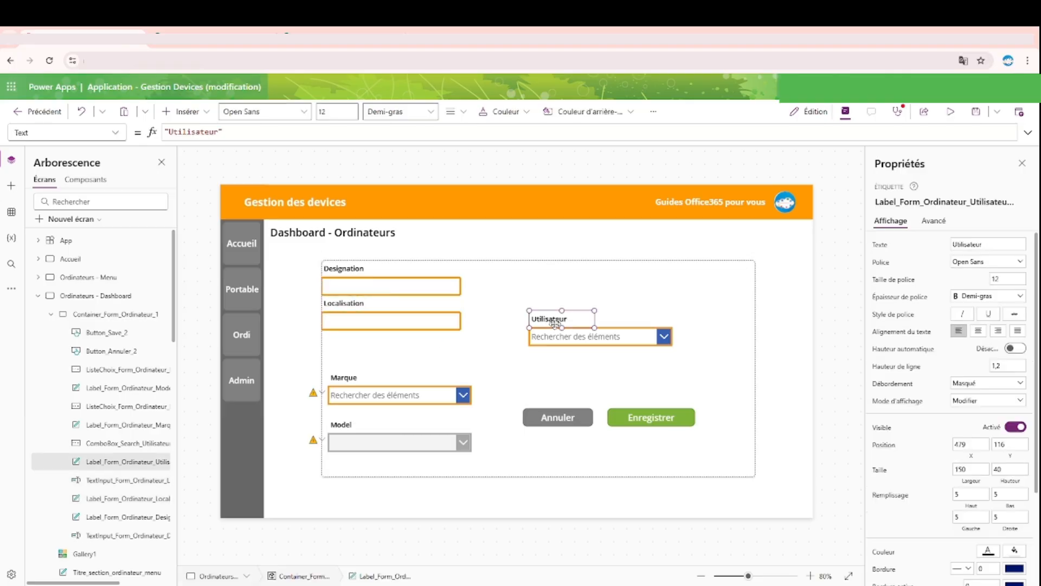
left_click(350, 379)
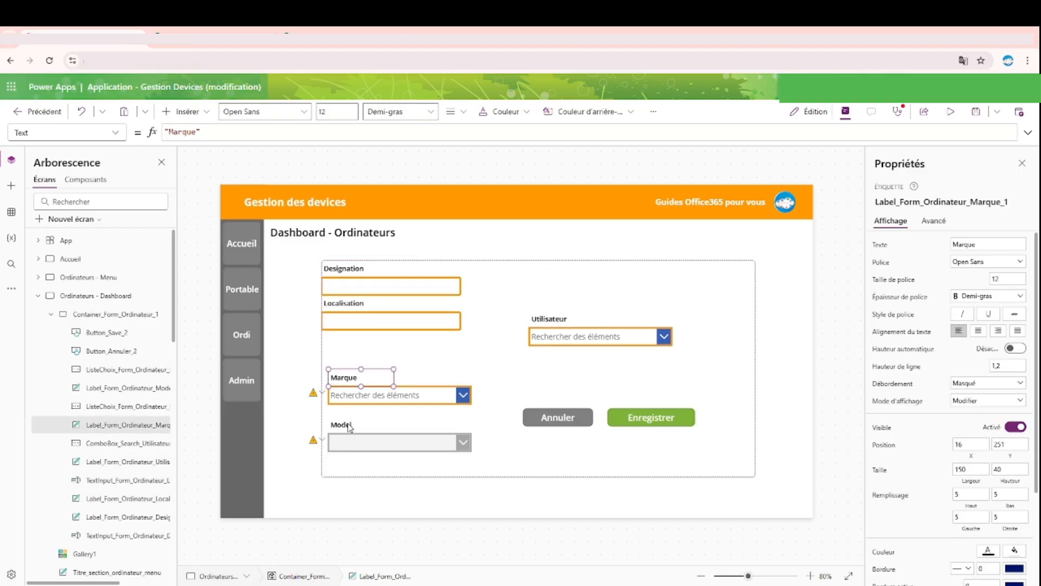
left_click(353, 396, "shift")
mouse_move(345, 375)
left_mouse_down()
mouse_move(339, 345)
mouse_move(344, 358)
left_mouse_up()
Step: Stack the Model field under Marque and the Utilisateur field under Model, aligned to the container's left edge
left_click(339, 425)
left_click(347, 441, "shift")
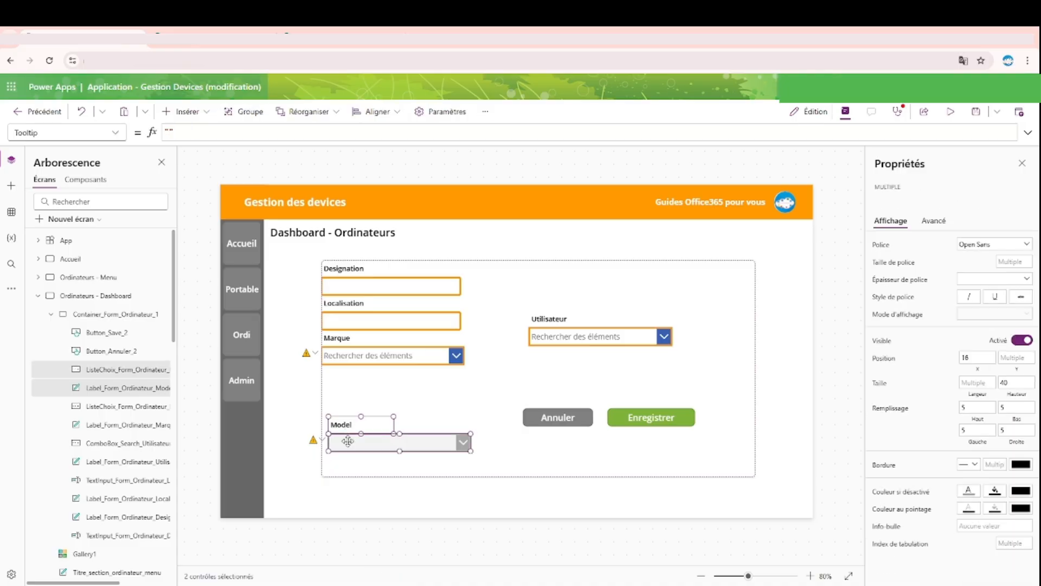
left_click_drag(347, 441, 341, 389)
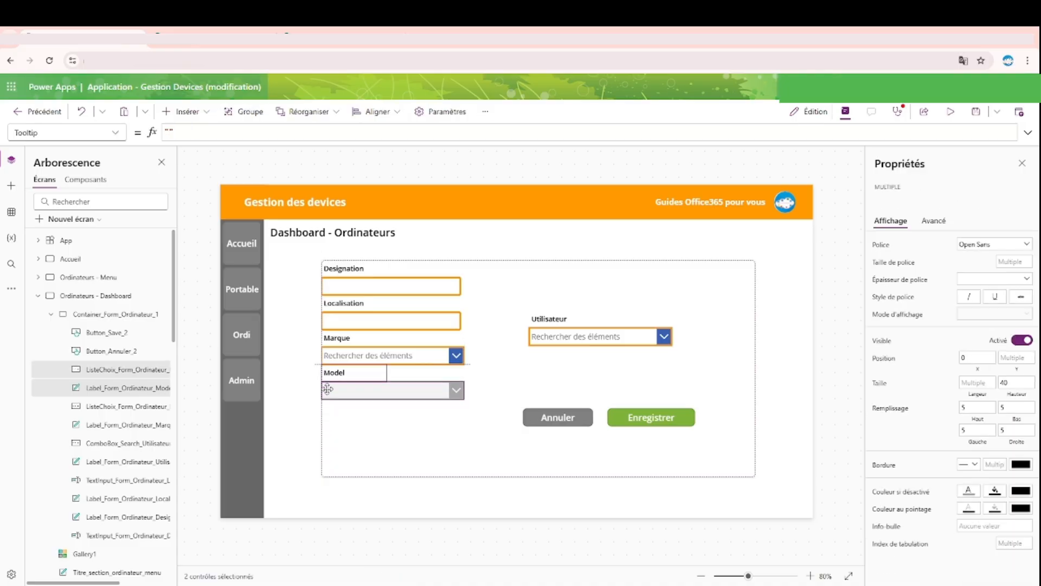
left_click(562, 321)
left_click(560, 337, "shift")
left_click_drag(561, 337, 354, 426)
Step: Move the Annuler and Enregistrer buttons together to the form container's lower-left corner, at Y 460
left_click(559, 418)
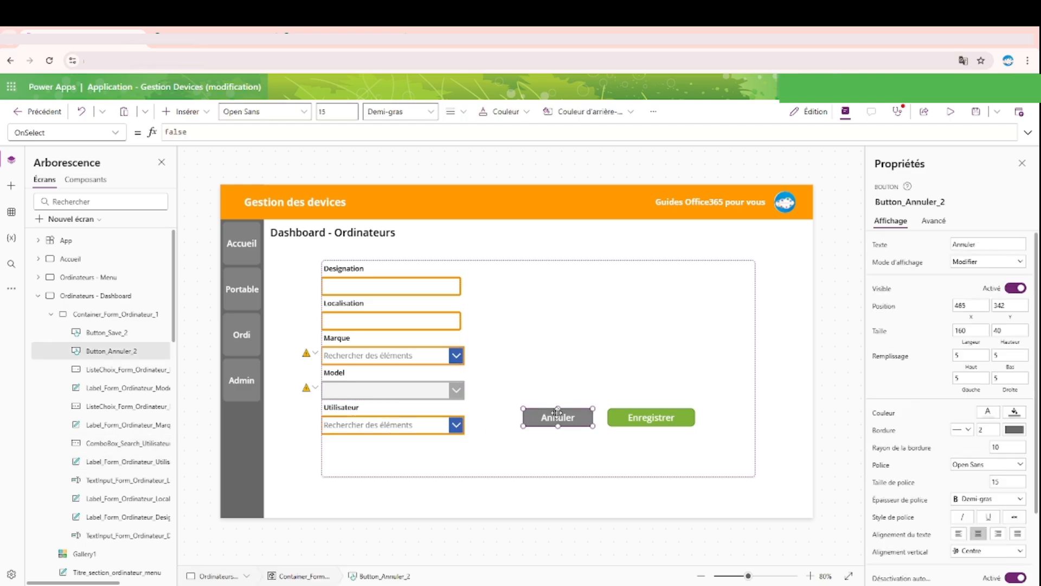
left_click(661, 419, "shift")
left_click_drag(624, 416, 423, 467)
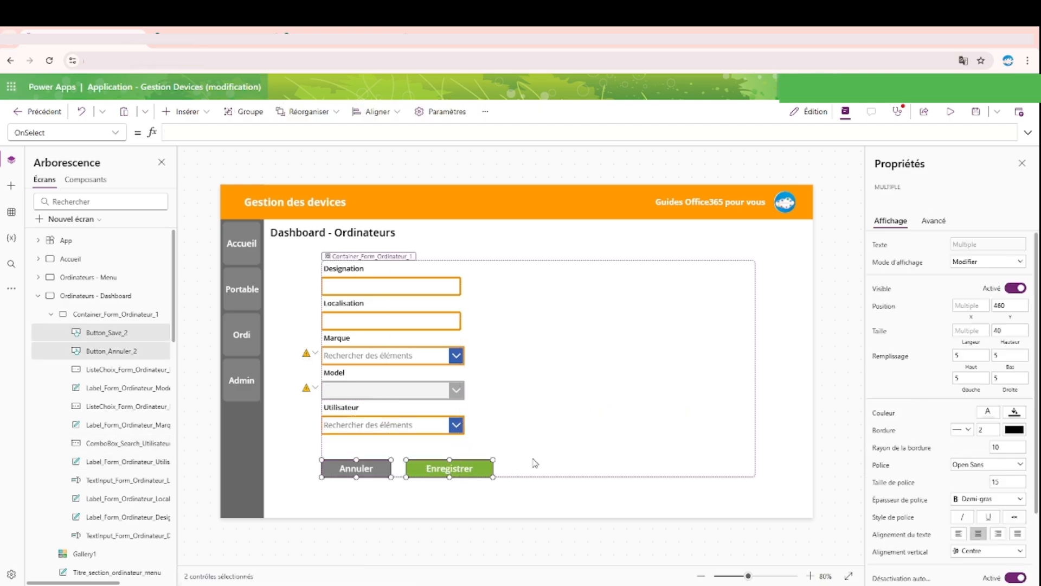
Step: Reduce the form container's width to 450
left_click(550, 378)
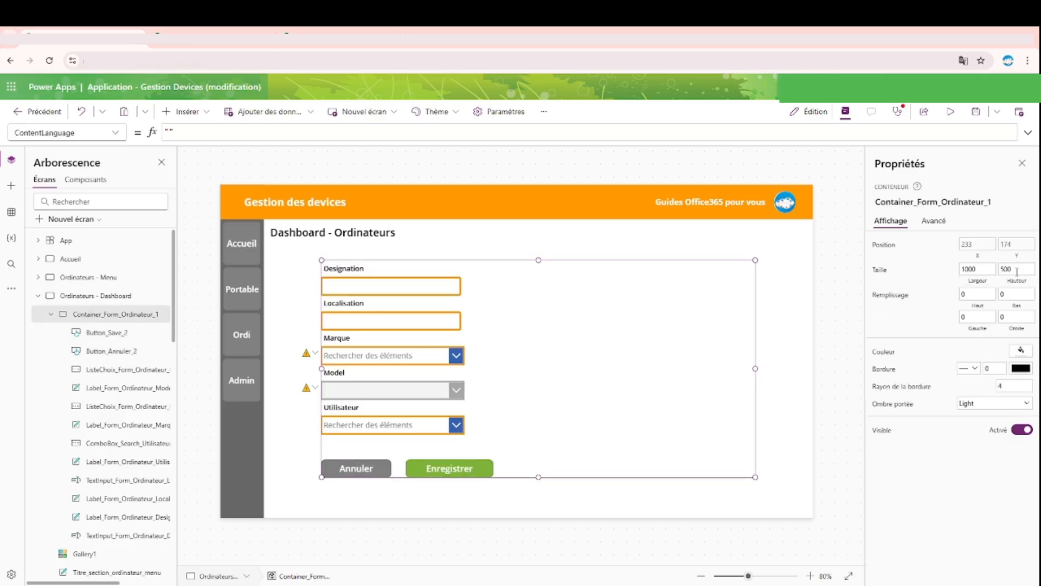
left_click_drag(756, 369, 618, 386)
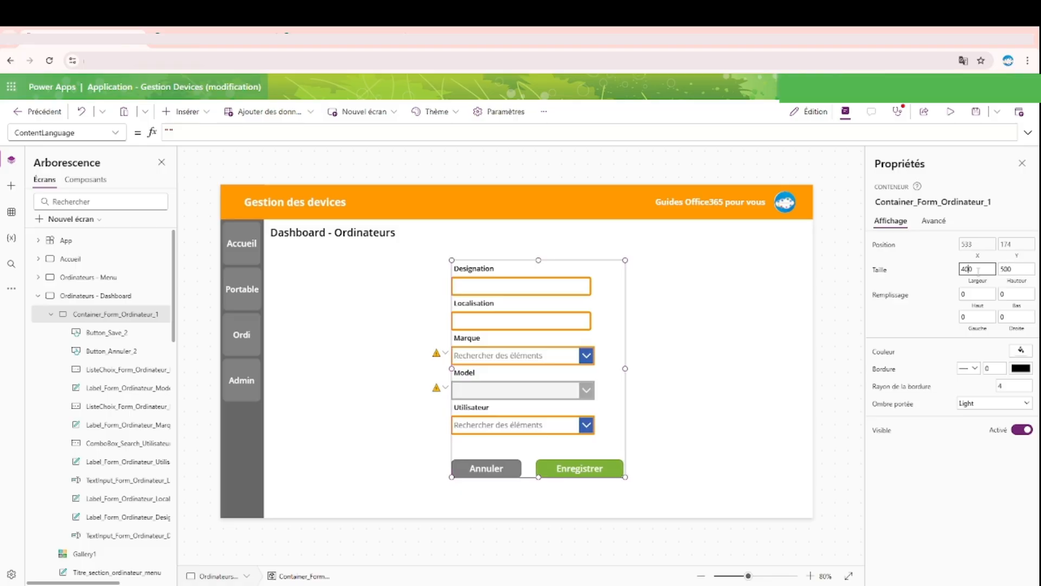
type("5")
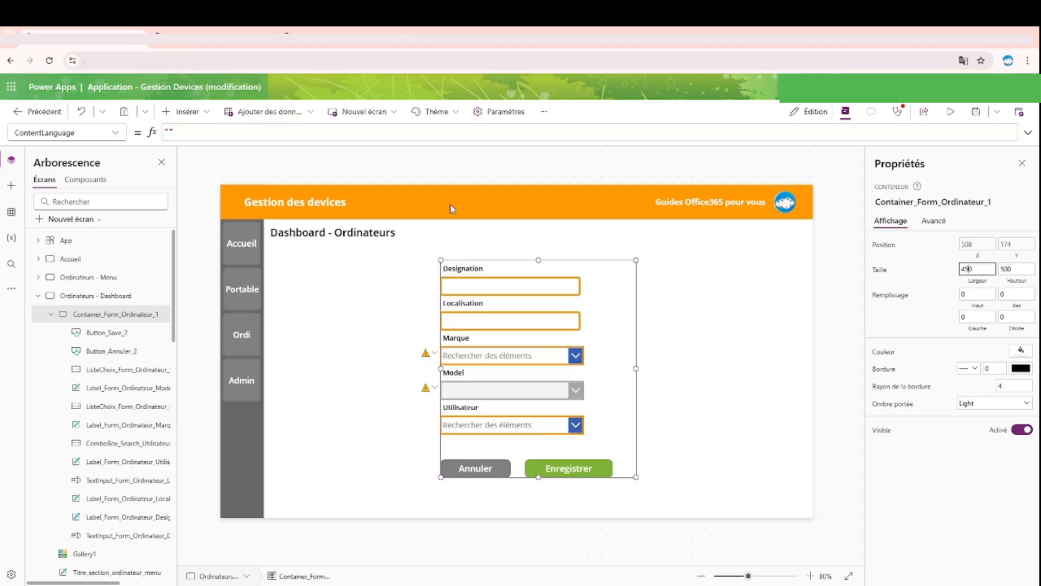
Step: Shift the Annuler and Enregistrer buttons together slightly to the right to centre them in the form container
left_click(476, 468)
left_click(564, 466, "shift")
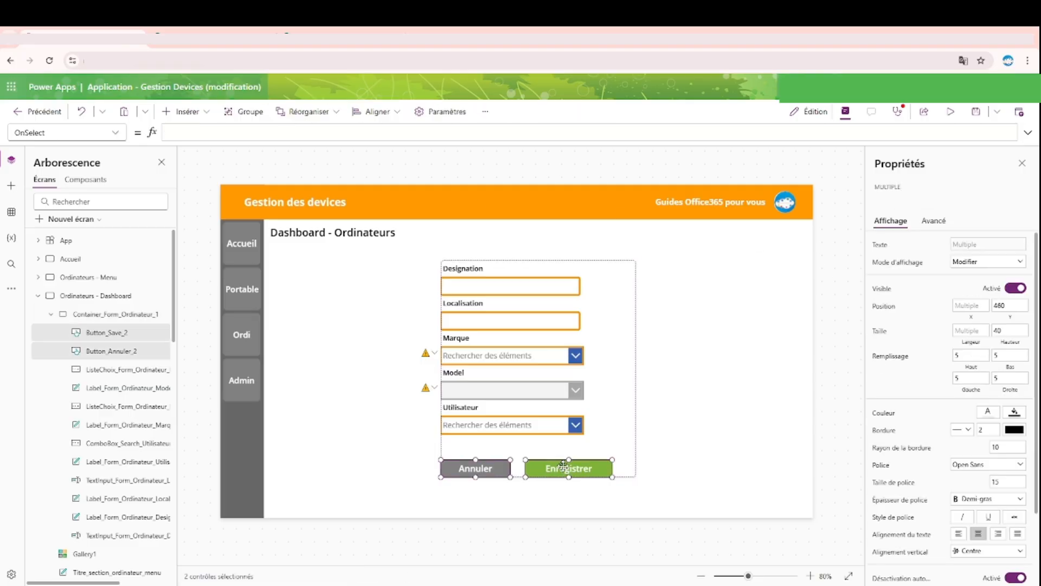
left_click_drag(564, 465, 577, 471)
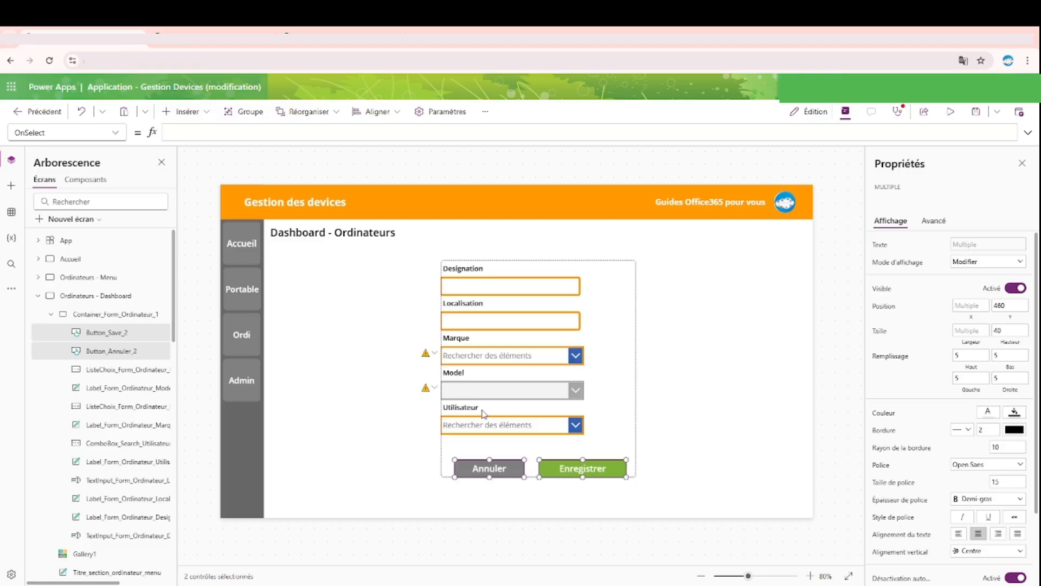
Step: Move all five labels and their fields together inside the form container to X 64, slightly below the container's upper edge
left_click(473, 410)
left_click(494, 427, "shift")
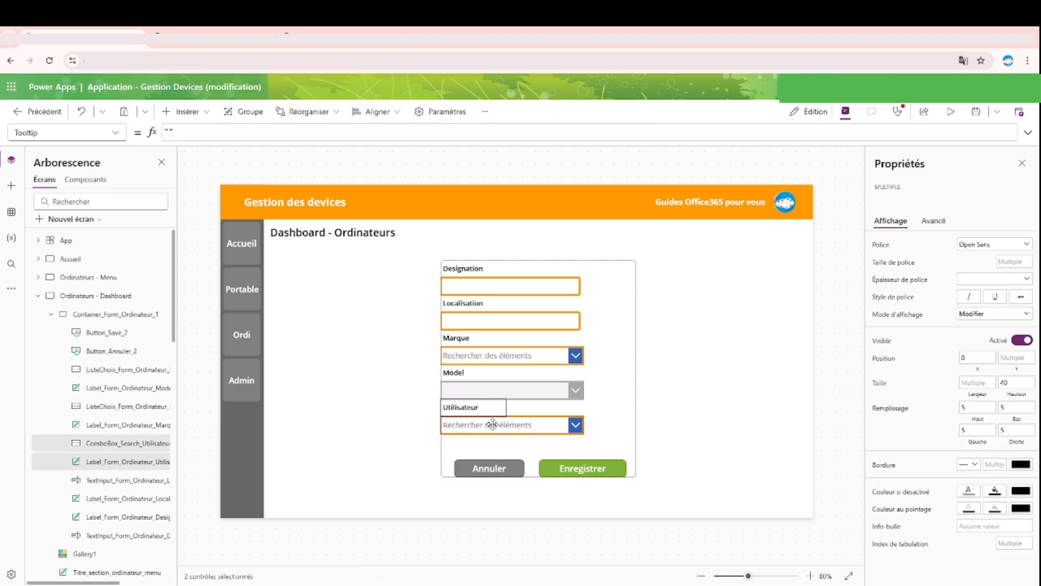
left_click(510, 389, "shift")
left_click(491, 374, "shift")
left_click(487, 358, "shift")
left_click(483, 338, "shift")
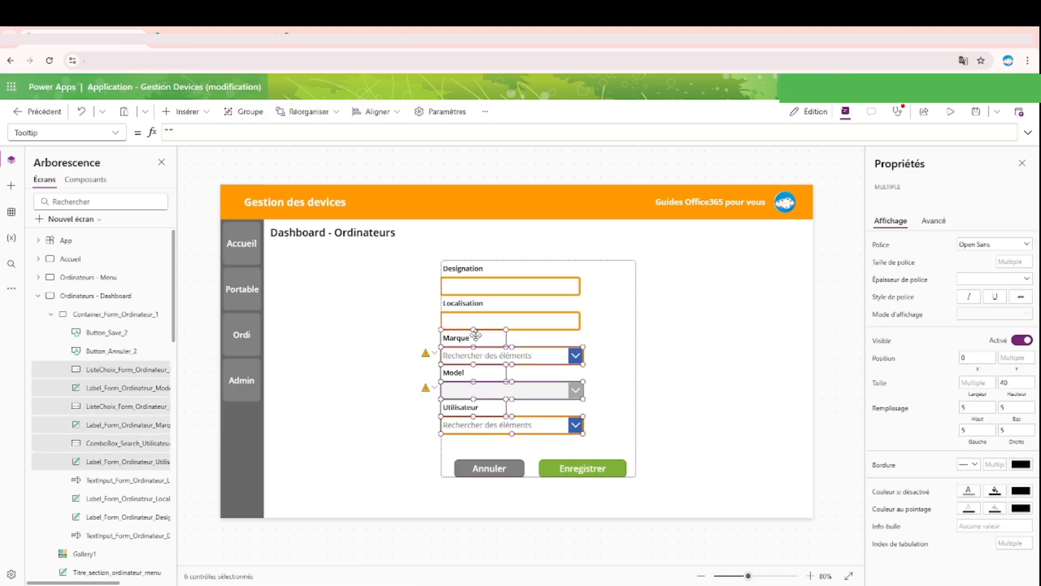
left_click(477, 322, "shift")
left_click(473, 304, "shift")
left_click(473, 286, "shift")
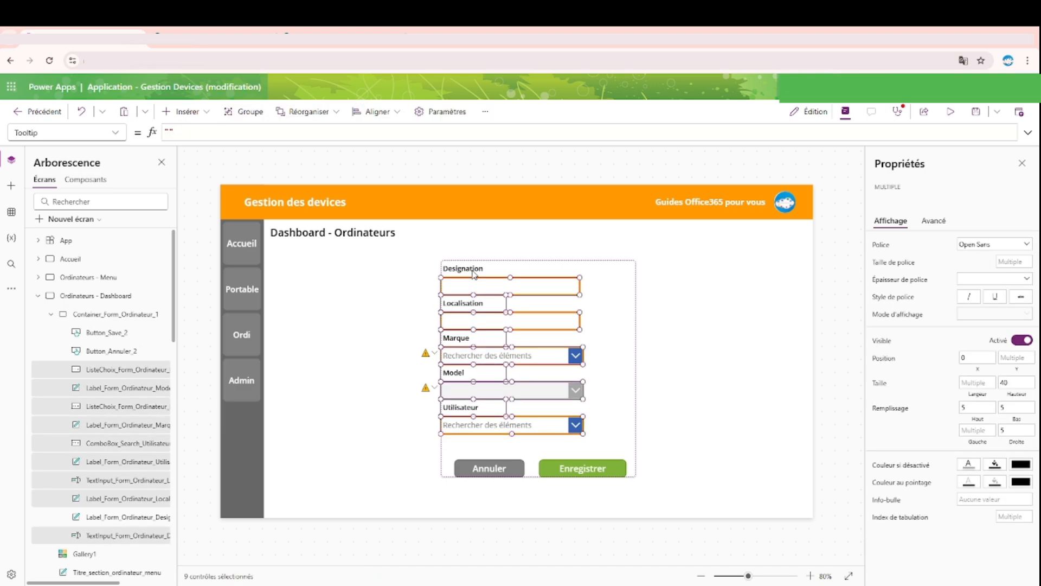
left_click(472, 270, "shift")
left_click_drag(498, 285, 521, 298)
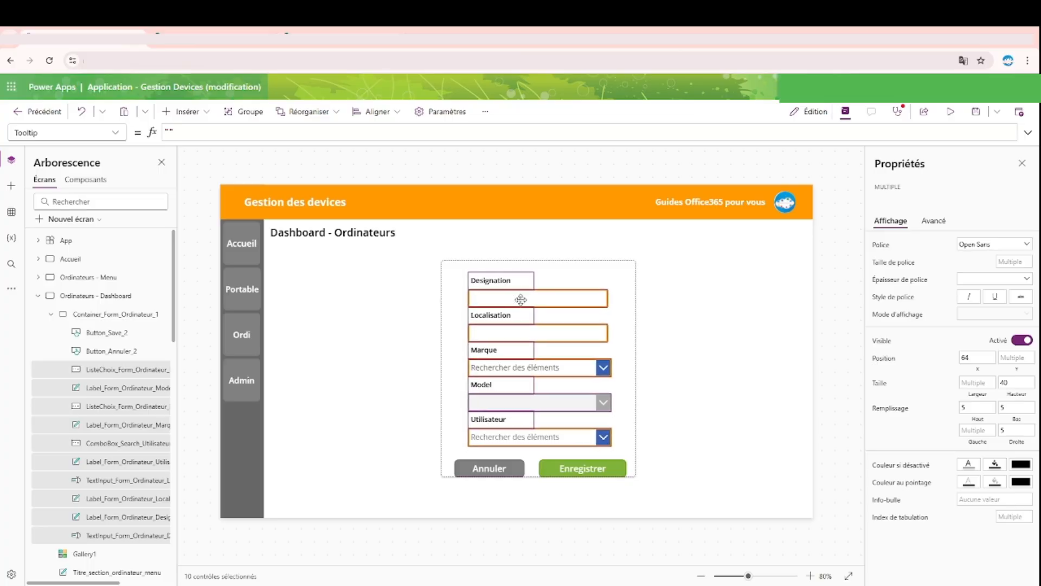
left_click(824, 317)
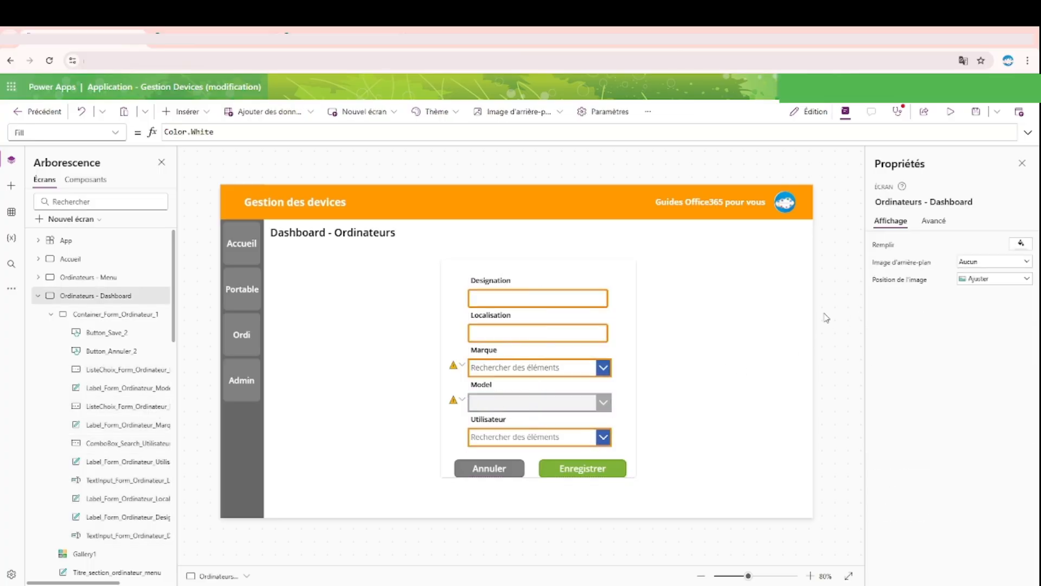
left_click(622, 385)
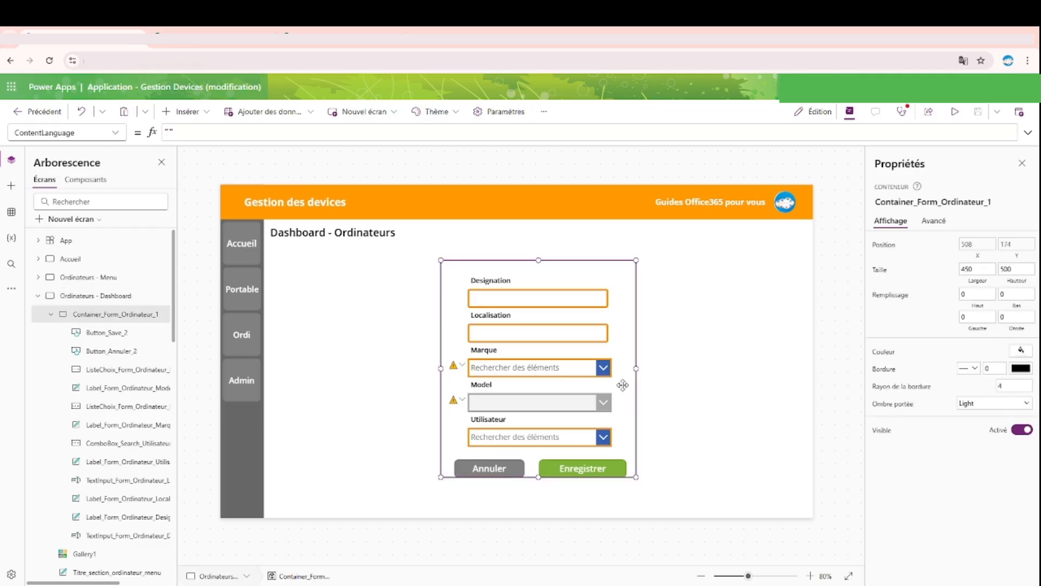
Step: Compare the control names in the Enregistrer button's OnSelect formula with the name of the Designation text input
left_click(596, 470)
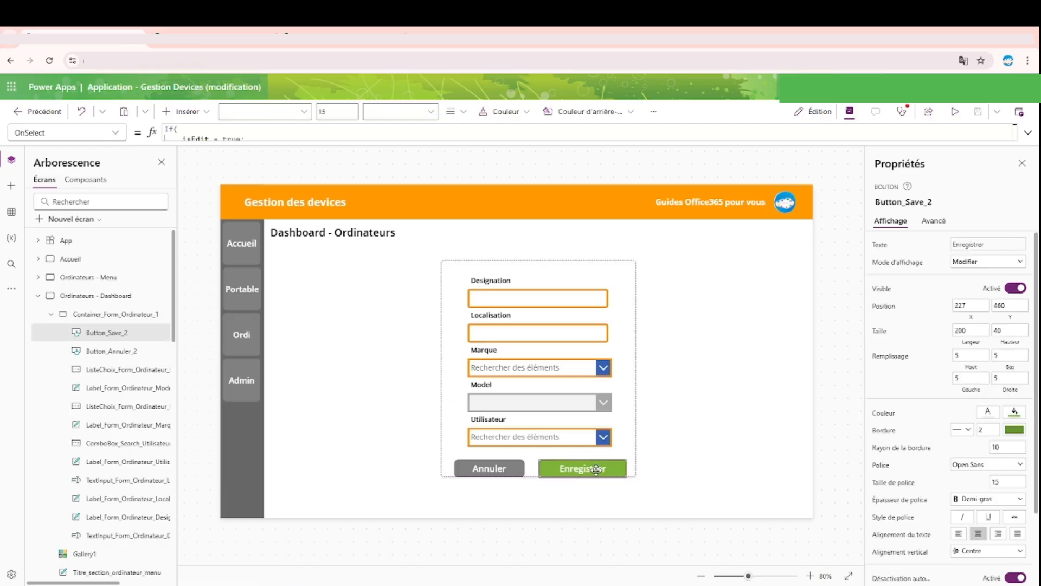
left_click(1029, 132)
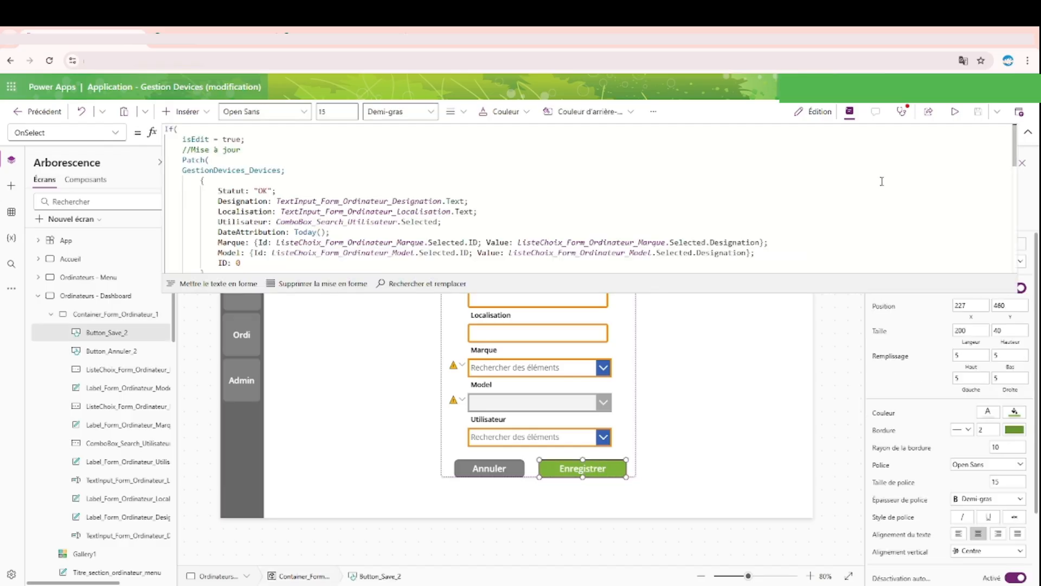
scroll(490, 196, "down", 12)
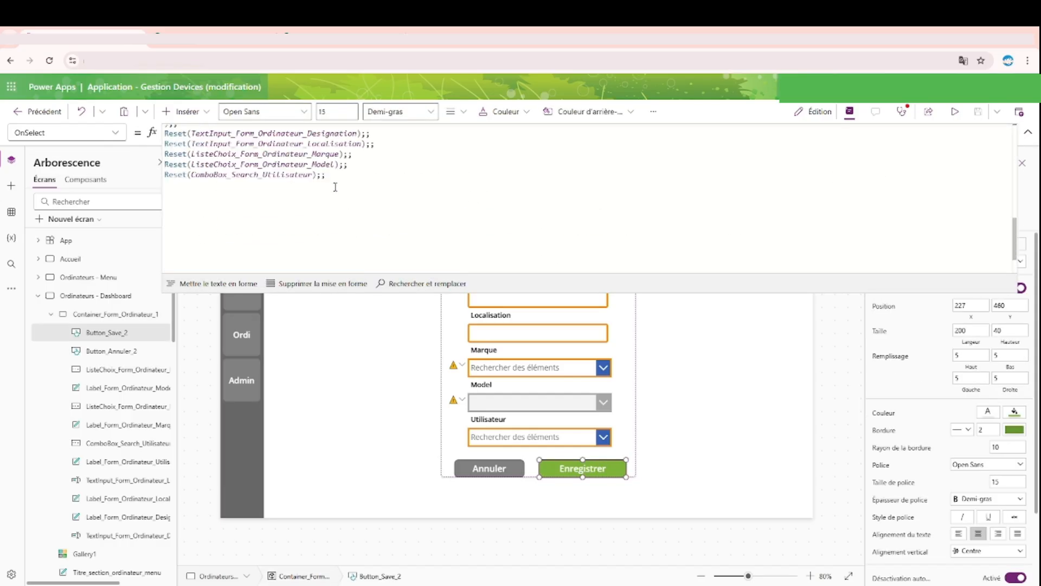
scroll(296, 191, "up", 4)
double_click(293, 241)
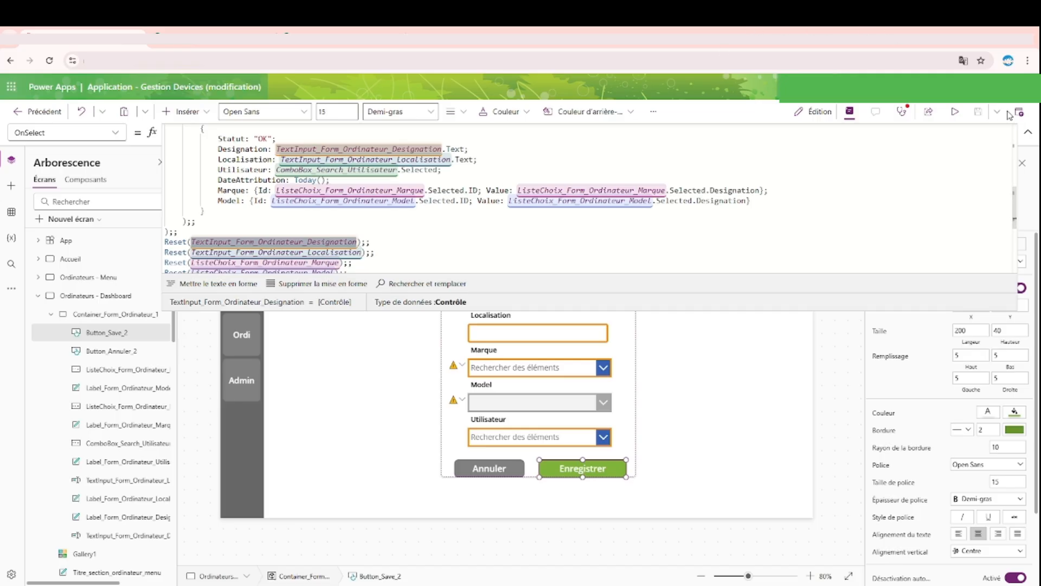
left_click(1028, 132)
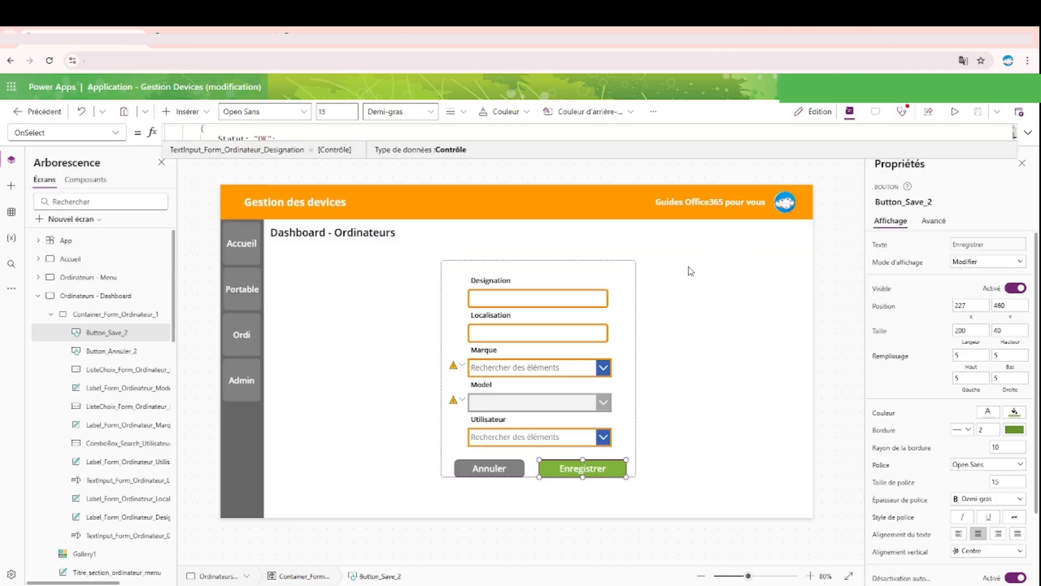
left_click(593, 298)
left_click(981, 204)
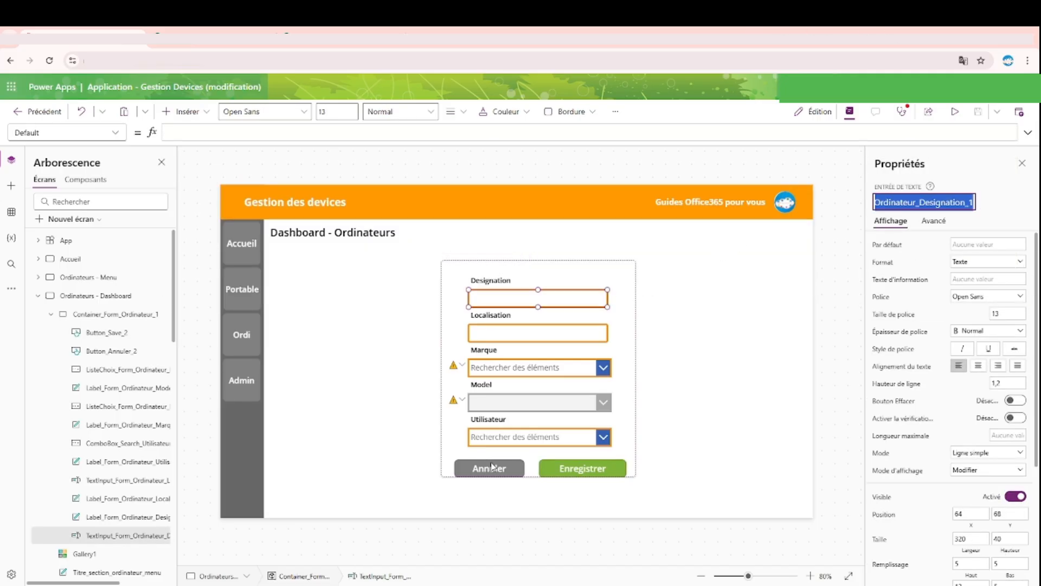
Step: In the Enregistrer button's OnSelect formula, append _1 to the Designation and Localisation text input names in the Reset calls
left_click(614, 469)
left_click(1027, 135)
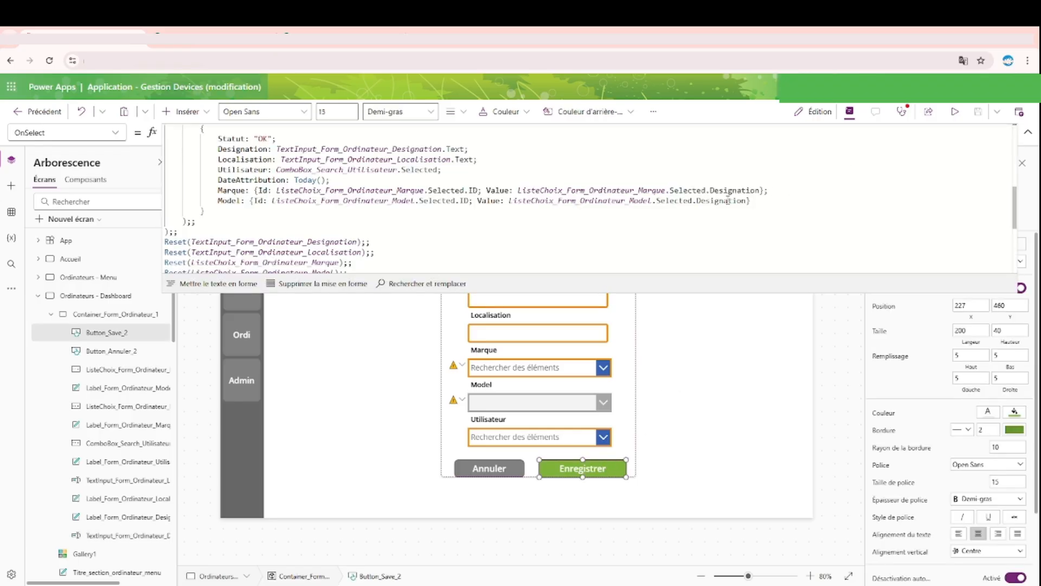
scroll(525, 221, "down", 2)
left_click(351, 187)
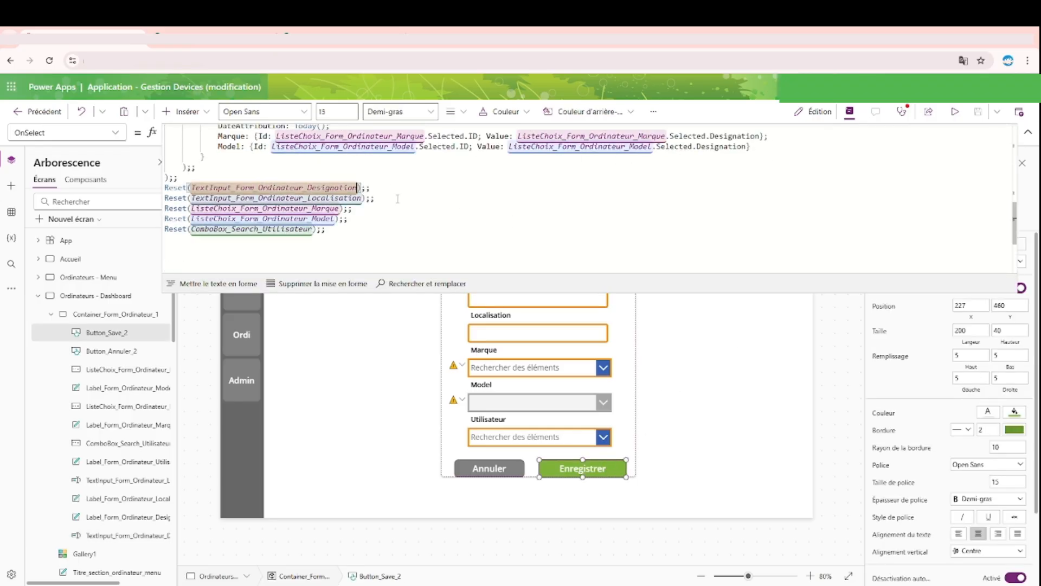
type("_1")
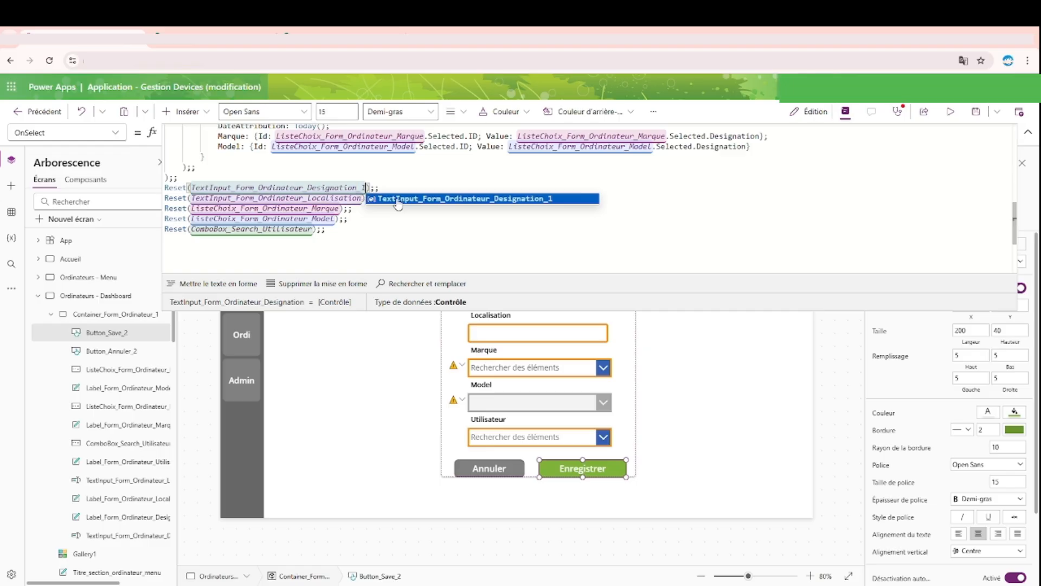
key("Down")
type("_1")
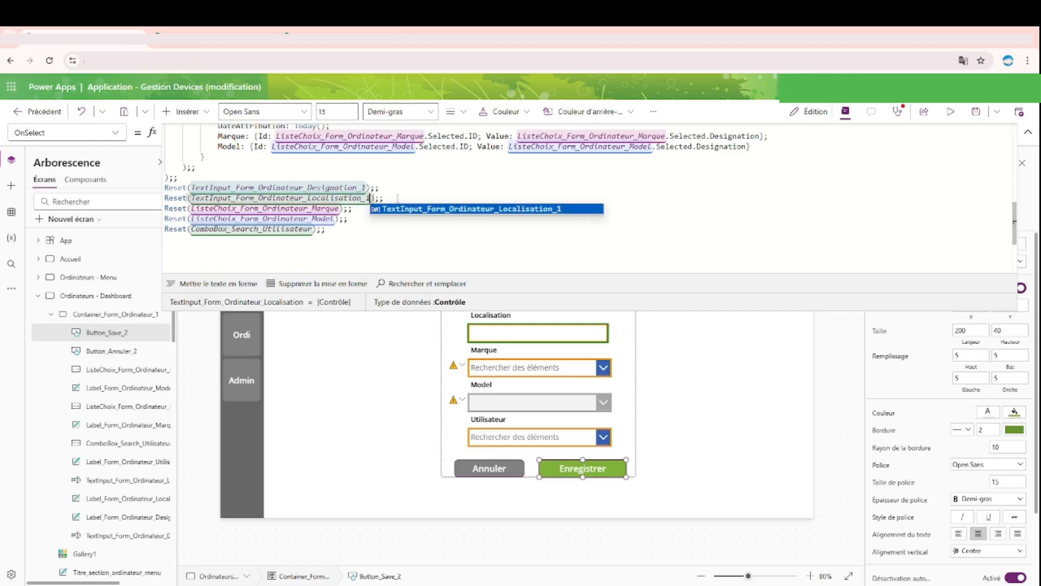
Step: Append _1 to the Marque, Model and ComboBox_Search_Utilisateur control names in the remaining Reset calls
key("Down")
type("_1")
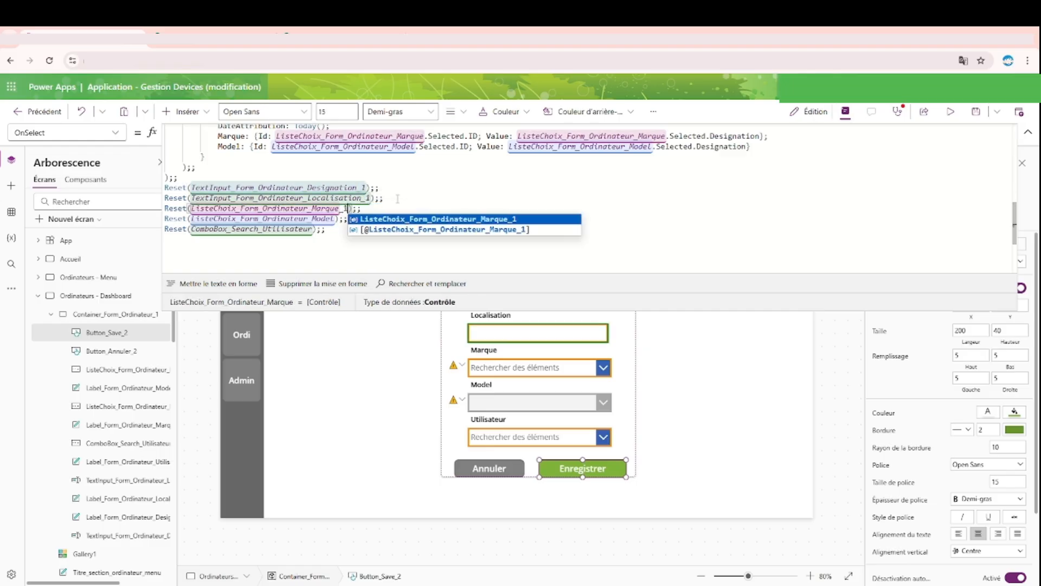
key("Down")
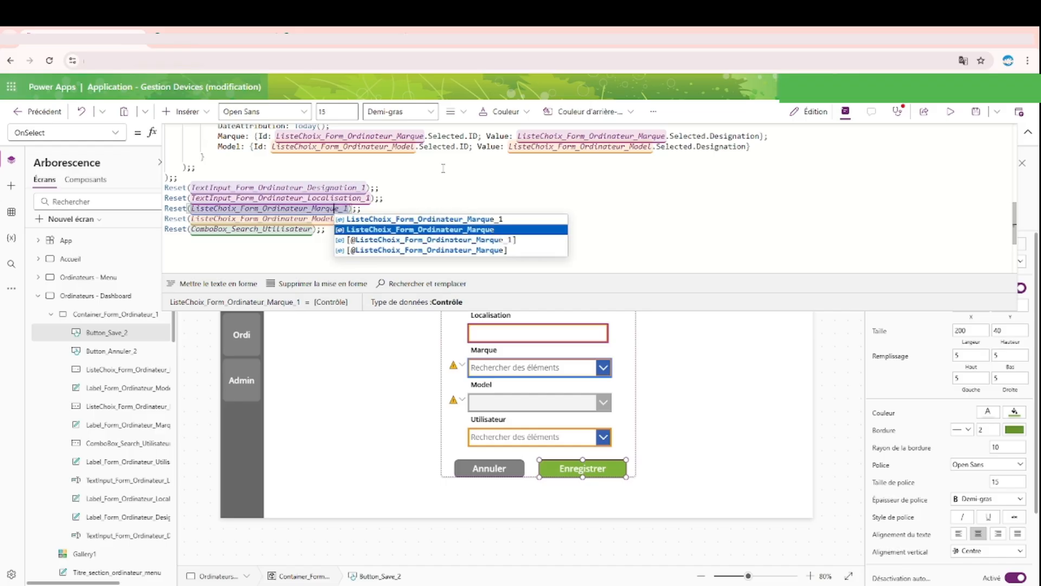
left_click(339, 219)
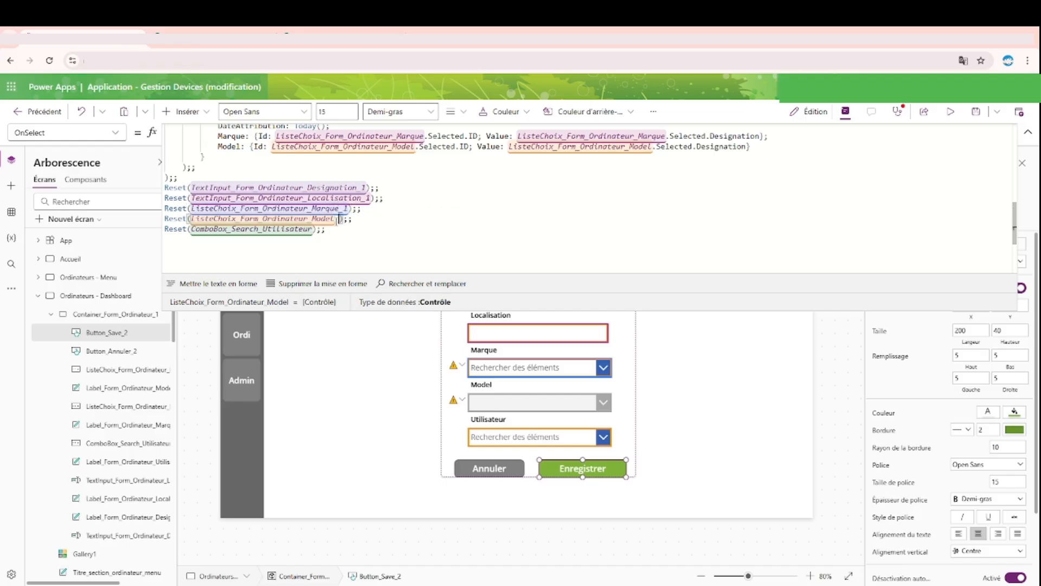
type("_1")
left_click(314, 229)
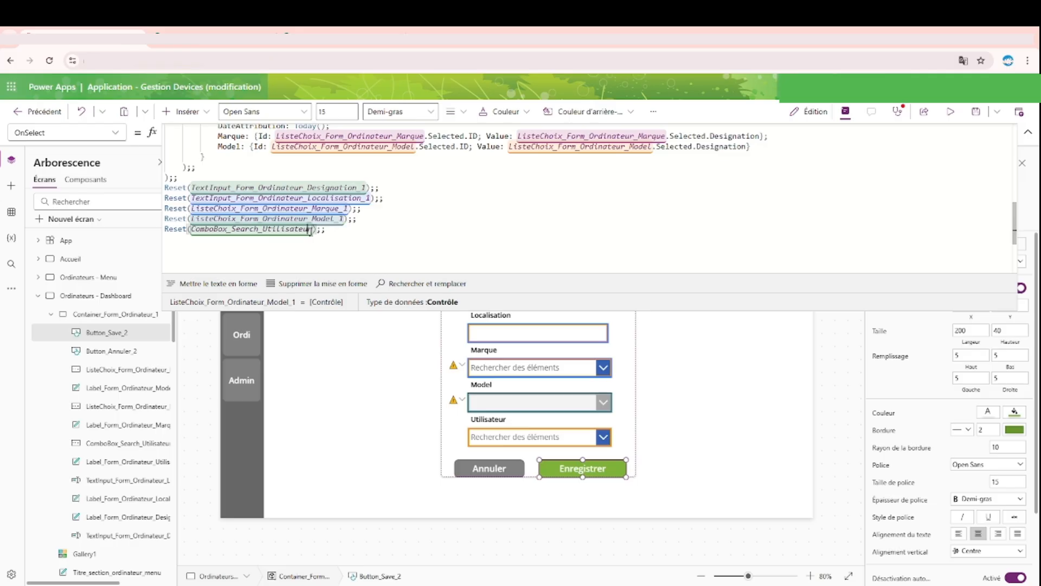
type("_1")
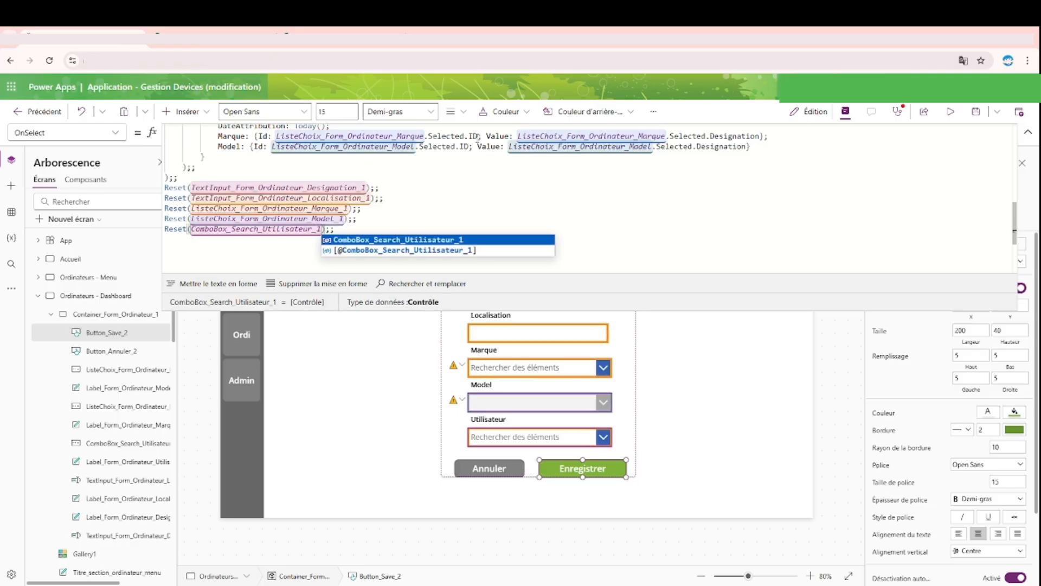
left_click(477, 187)
Step: In the update Patch (Mise à jour), append _1 to the Designation, Localisation and Utilisateur control names
scroll(467, 191, "up", 3)
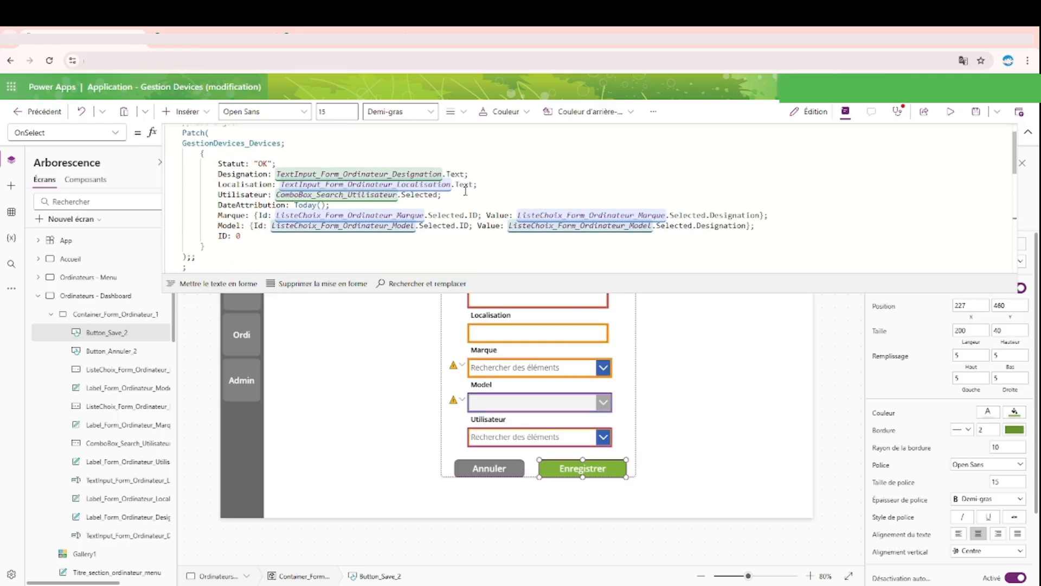
left_click(442, 172)
type("_1")
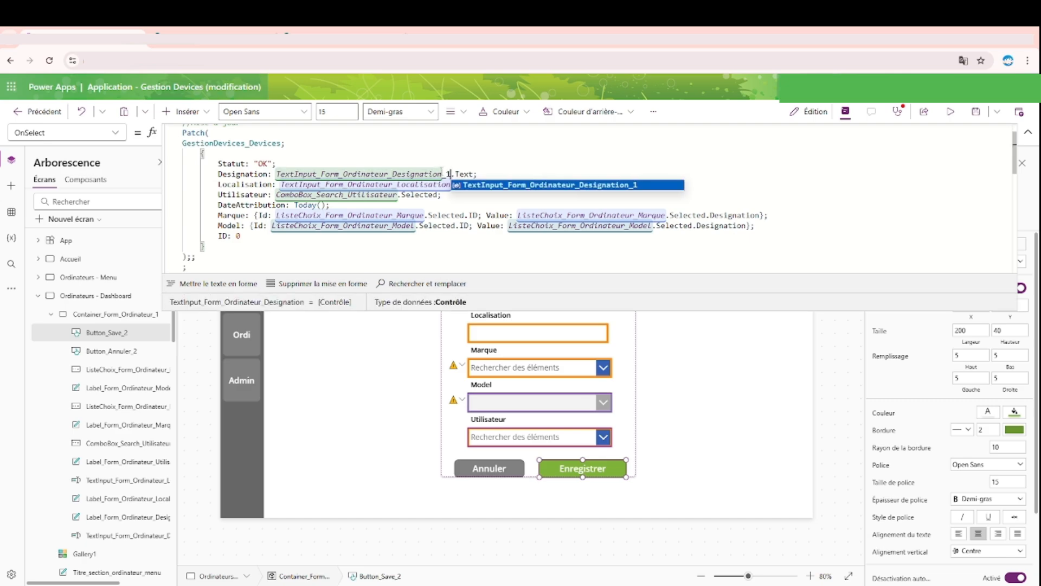
left_click(465, 163)
left_click_drag(451, 174, 442, 174)
key("ctrl+c")
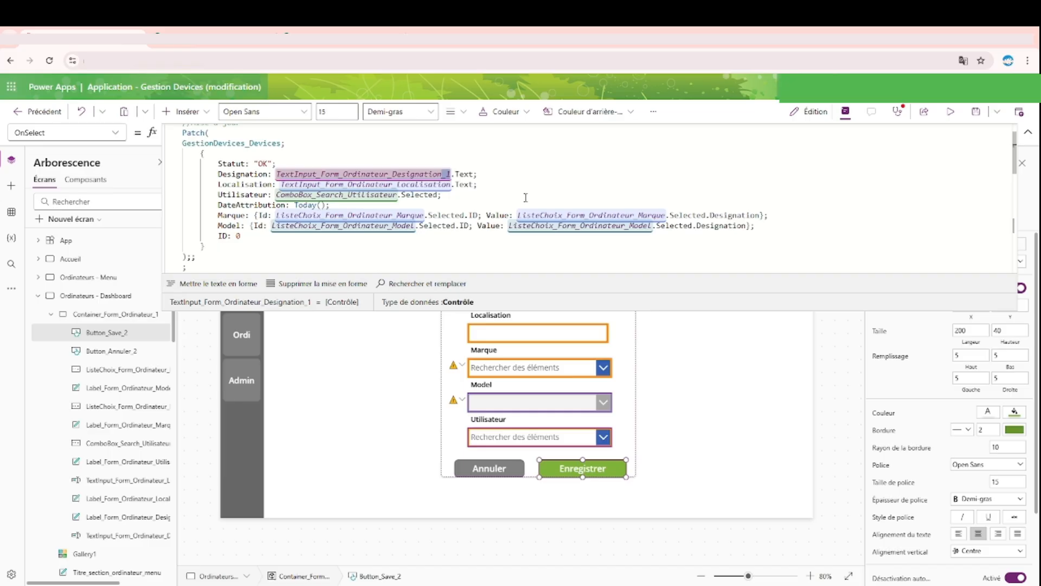
left_click(451, 185)
key("ctrl+v")
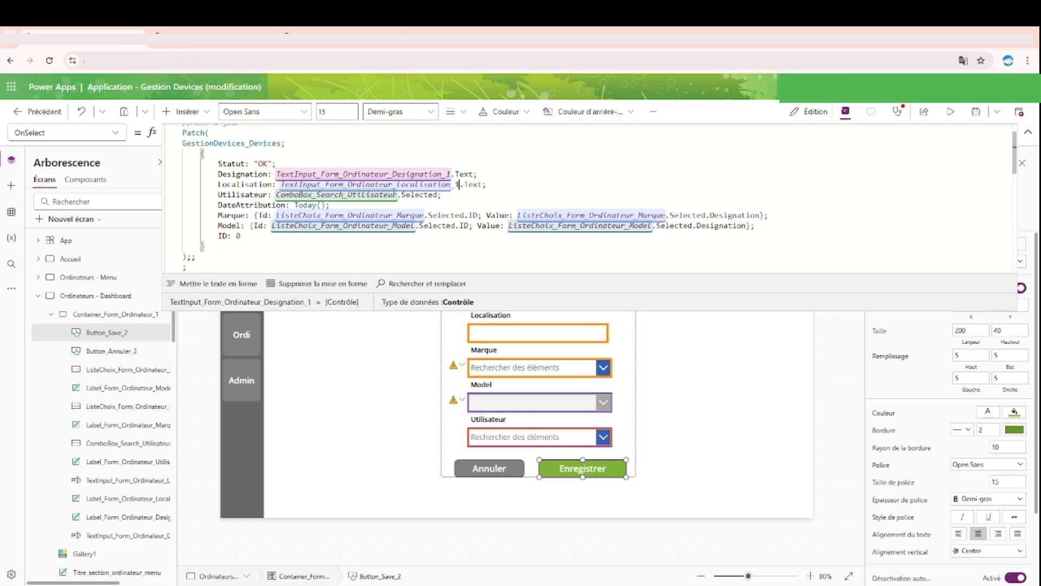
key("ctrl+v")
Step: Append _1 to the Marque and Model list names in both the Id and Value parts of the update Patch
left_click(429, 215)
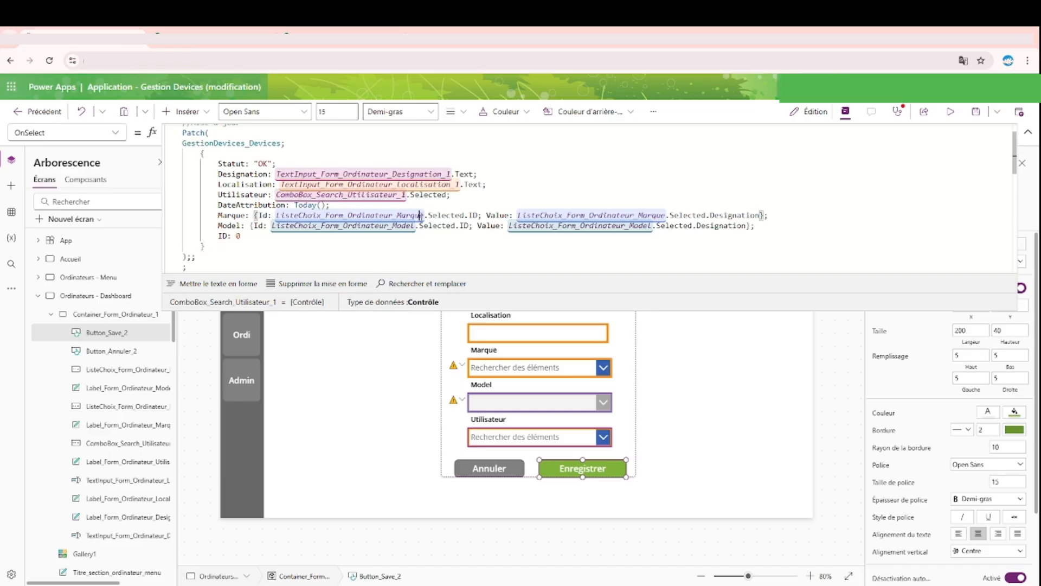
key("ctrl+v")
key("ctrl+v")
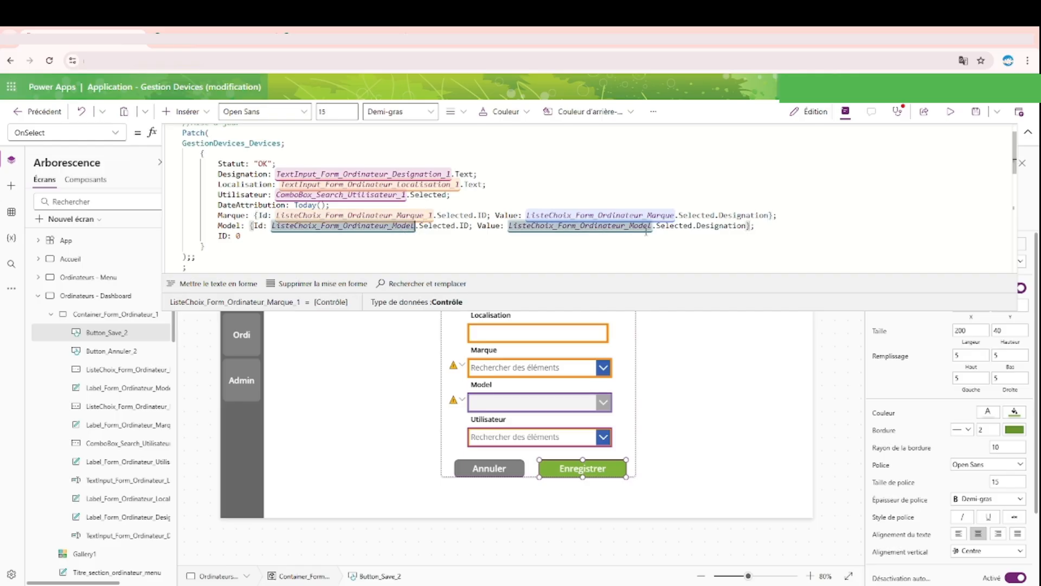
left_click(661, 226)
key("ctrl+v")
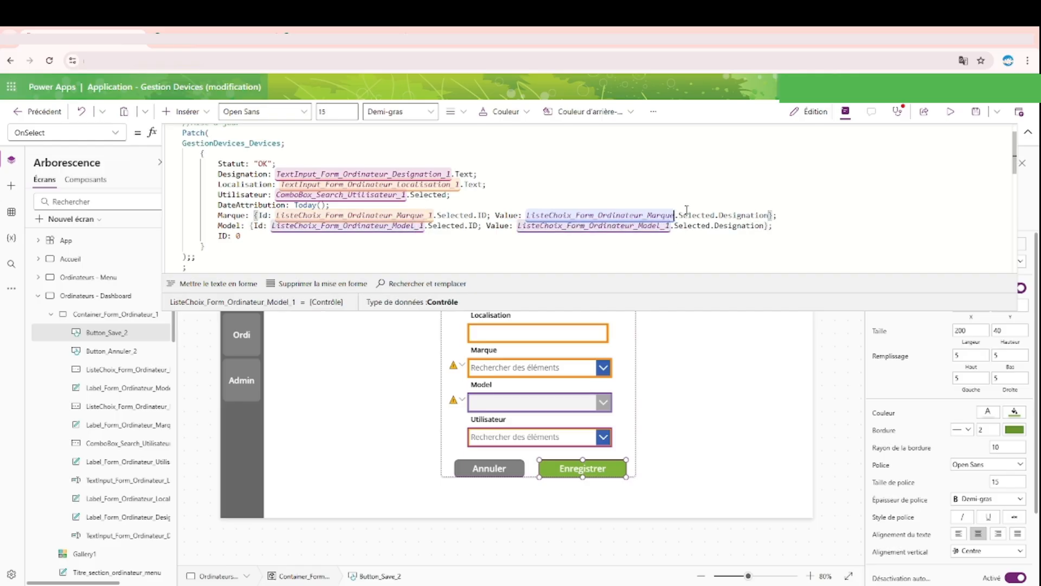
key("ctrl+v")
Step: In the Enregistrement Patch, append _1 to the Designation, Localisation and Utilisateur control names
scroll(454, 216, "down", 2)
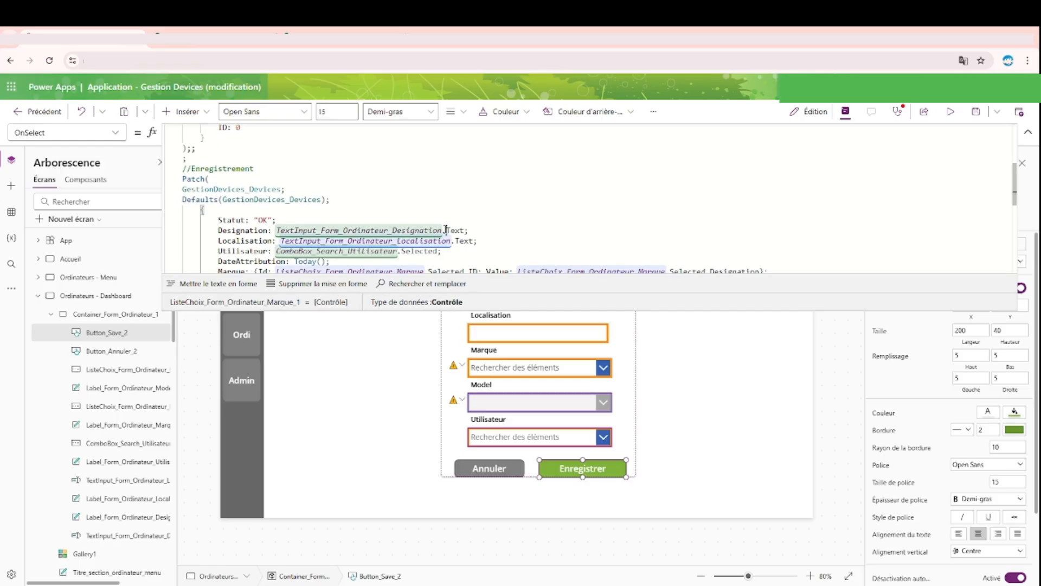
left_click(442, 230)
key("ctrl+v")
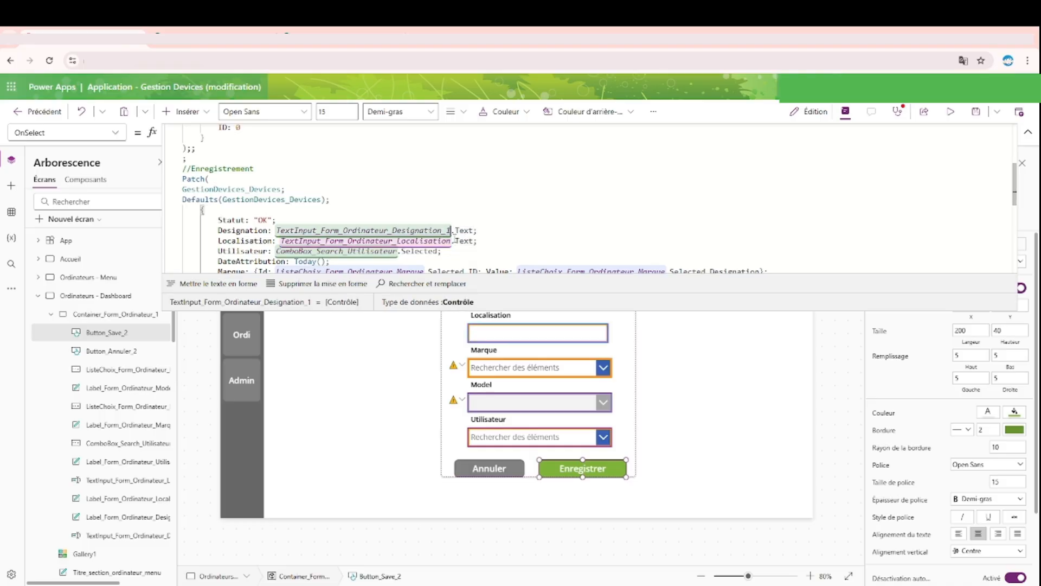
key("ctrl+v")
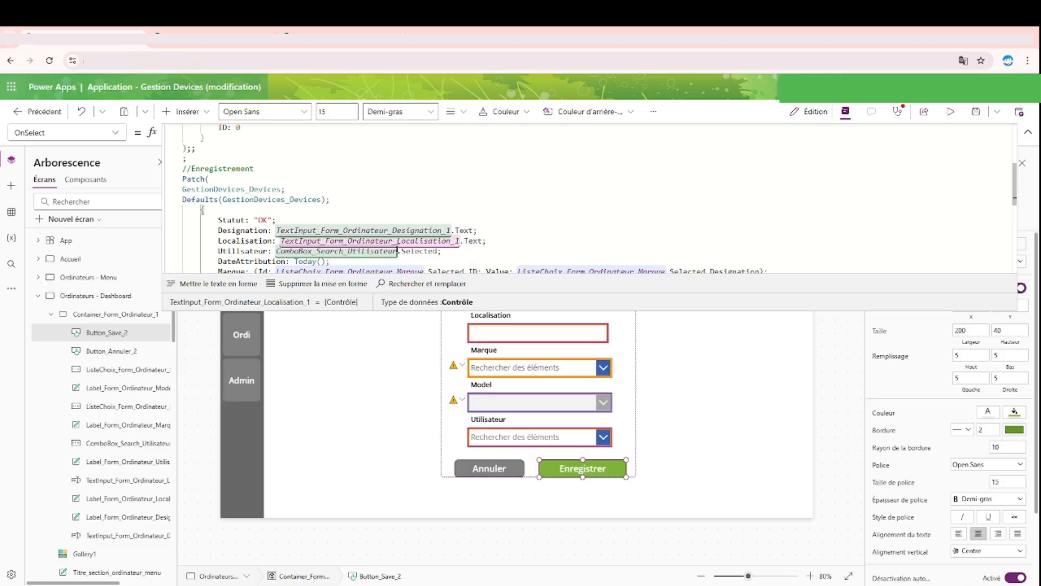
key("ctrl+v")
Step: Append _1 to the Marque and Model list names in both the Id and Value parts of the Enregistrement Patch
scroll(667, 197, "down", 2)
left_click(667, 217)
key("ctrl+v")
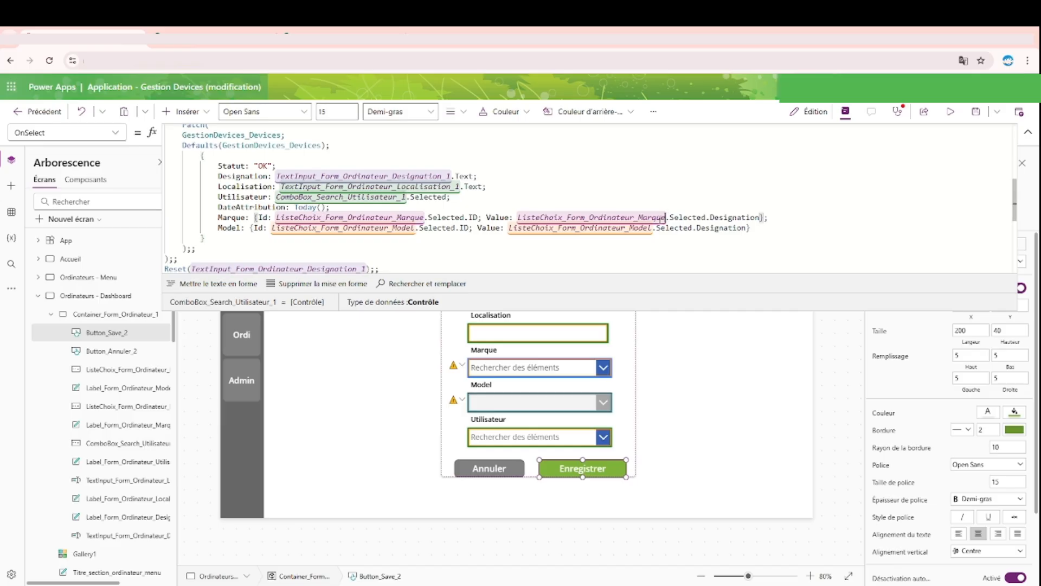
left_click(654, 227)
key("ctrl+v")
left_click(417, 228)
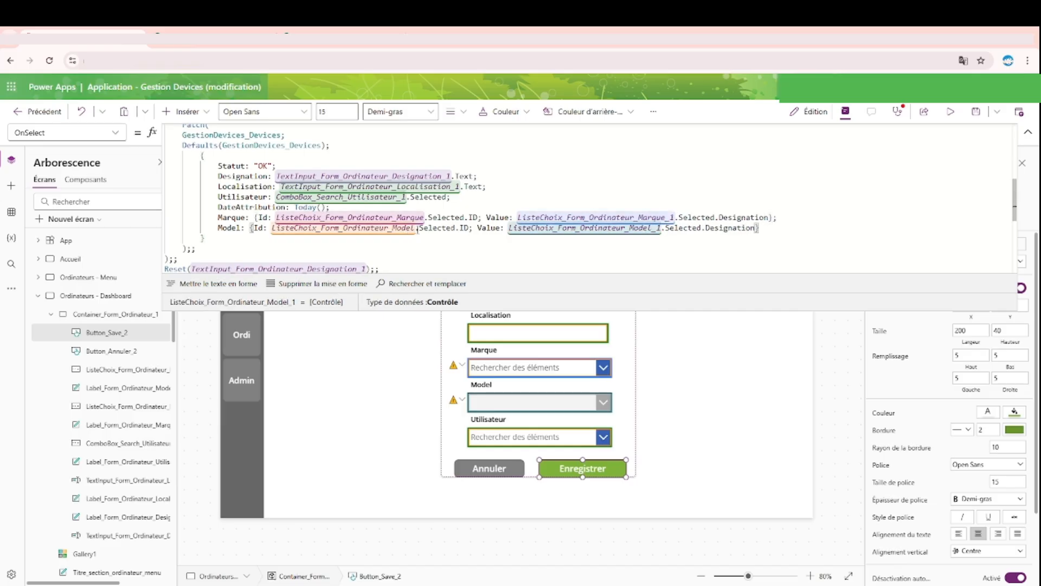
type("_1")
left_click(425, 217)
type("_1")
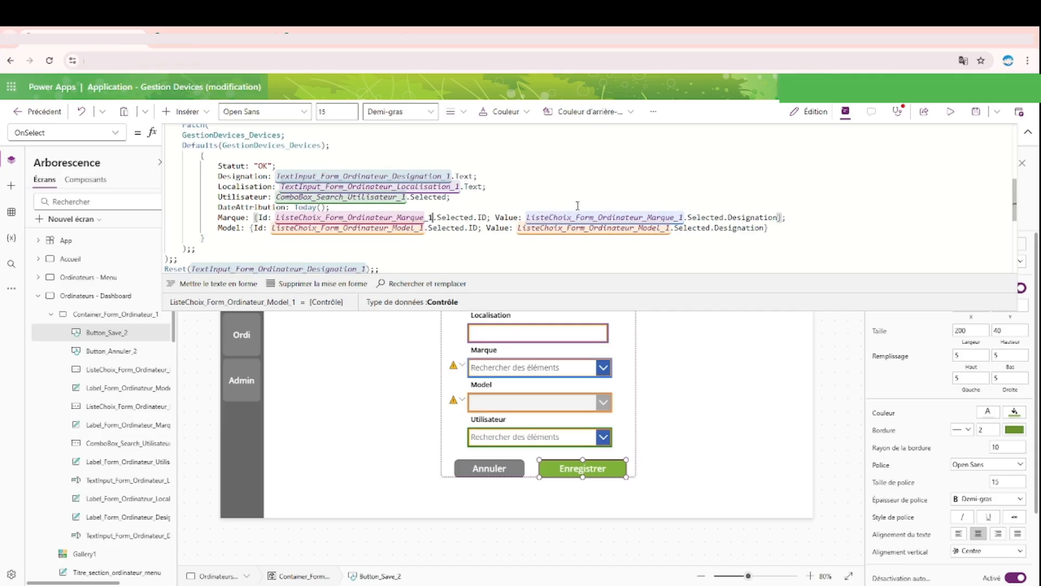
scroll(477, 189, "down", 2)
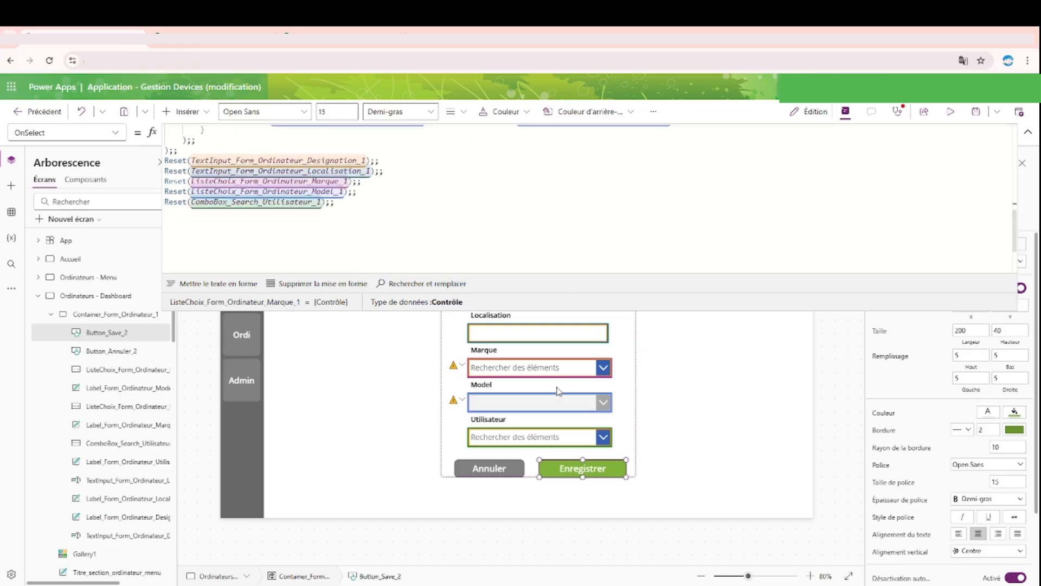
Step: Duplicate the Annuler button on Screen1, place the copy directly below the original and set its text to Ajouter
left_click(1027, 132)
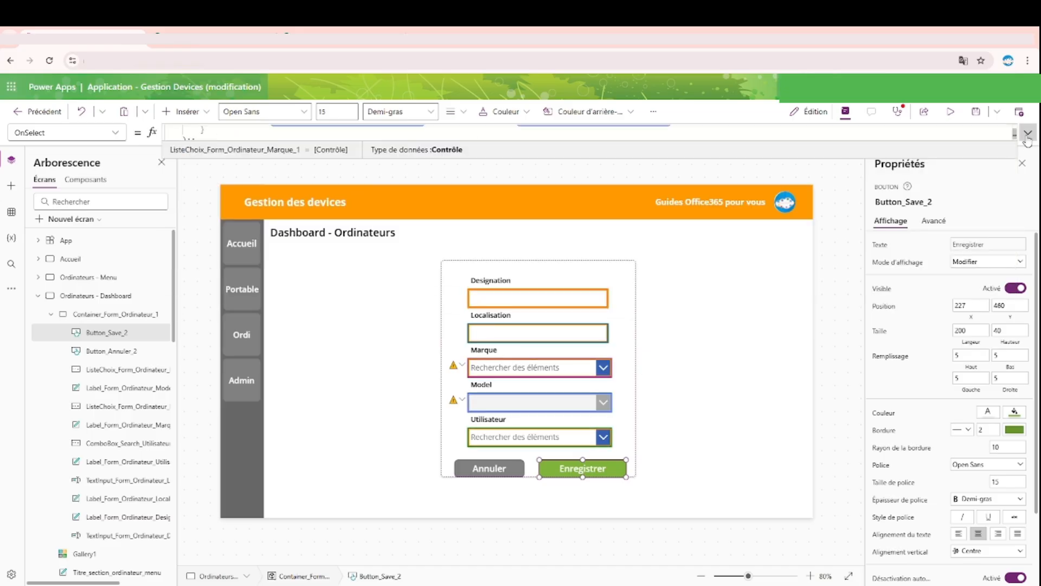
left_click(832, 254)
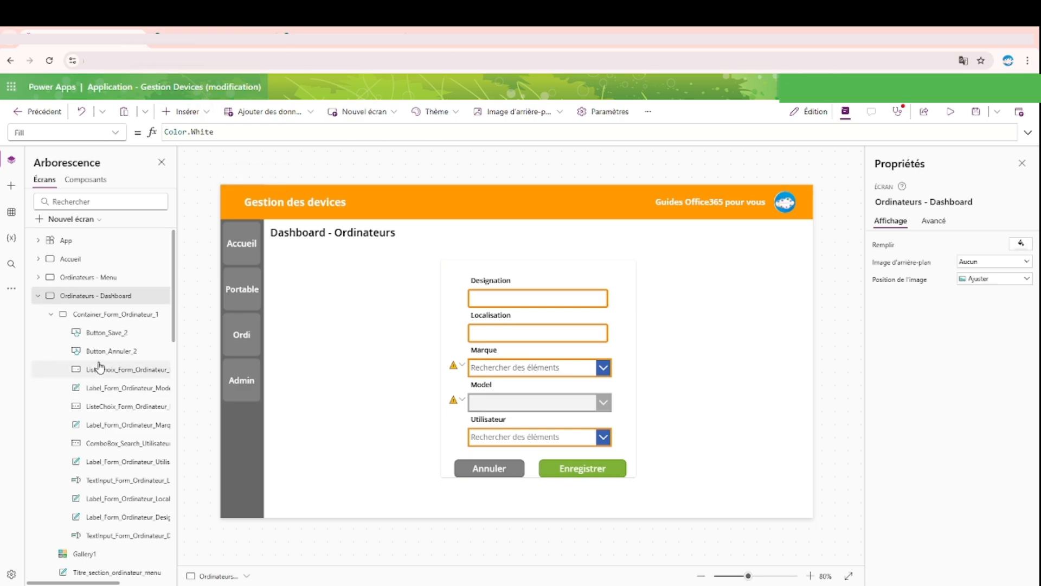
scroll(63, 386, "down", 5)
scroll(62, 385, "down", 5)
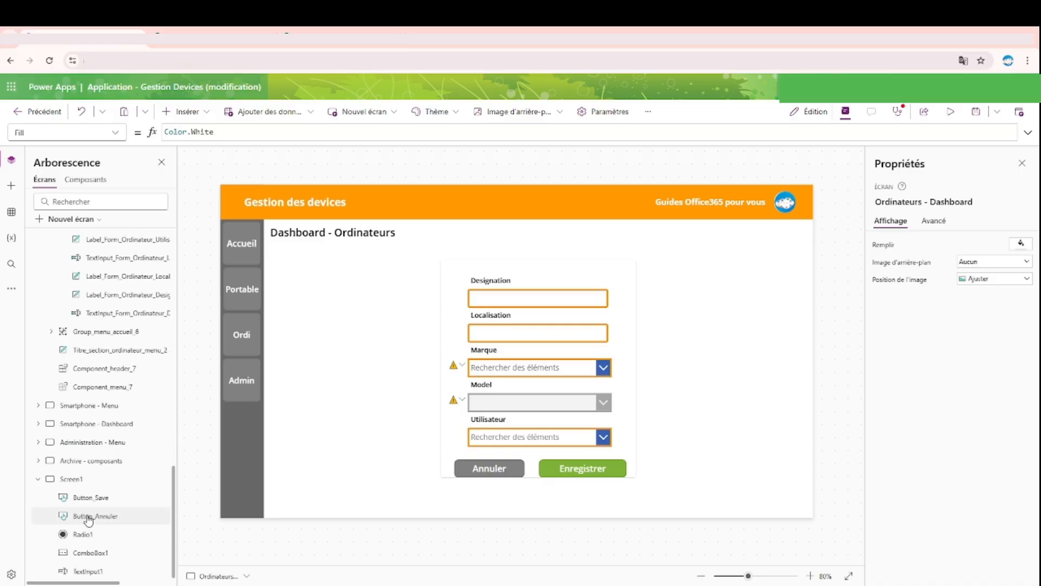
left_click(87, 480)
left_click(305, 366)
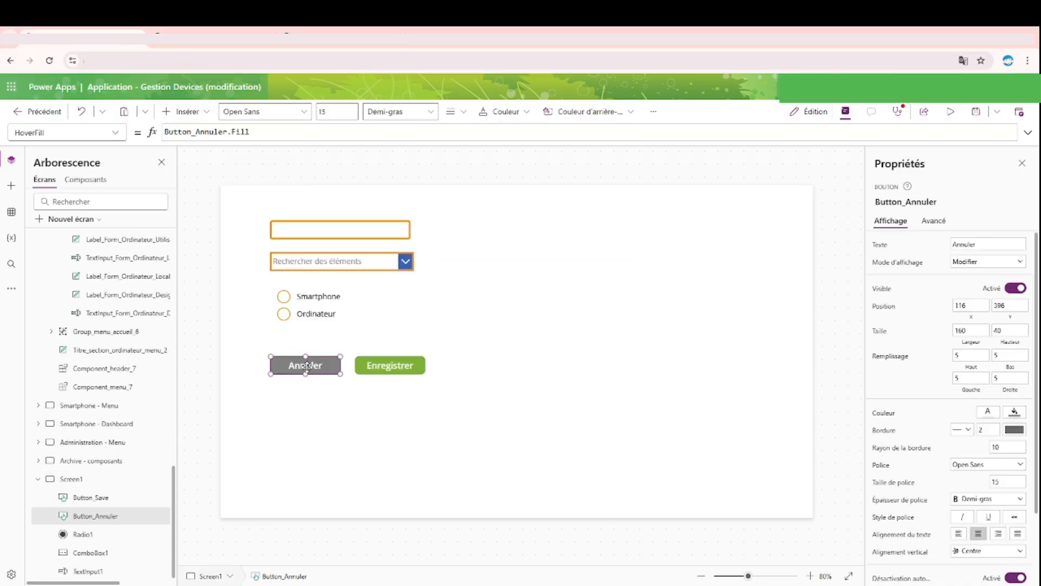
key("ctrl+c")
key("ctrl+v")
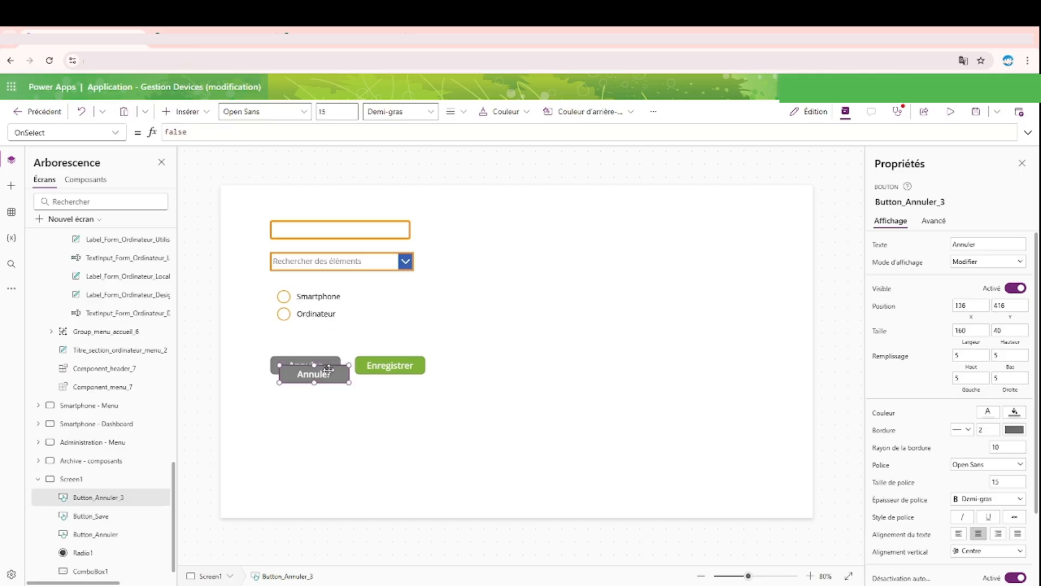
left_click_drag(330, 374, 317, 395)
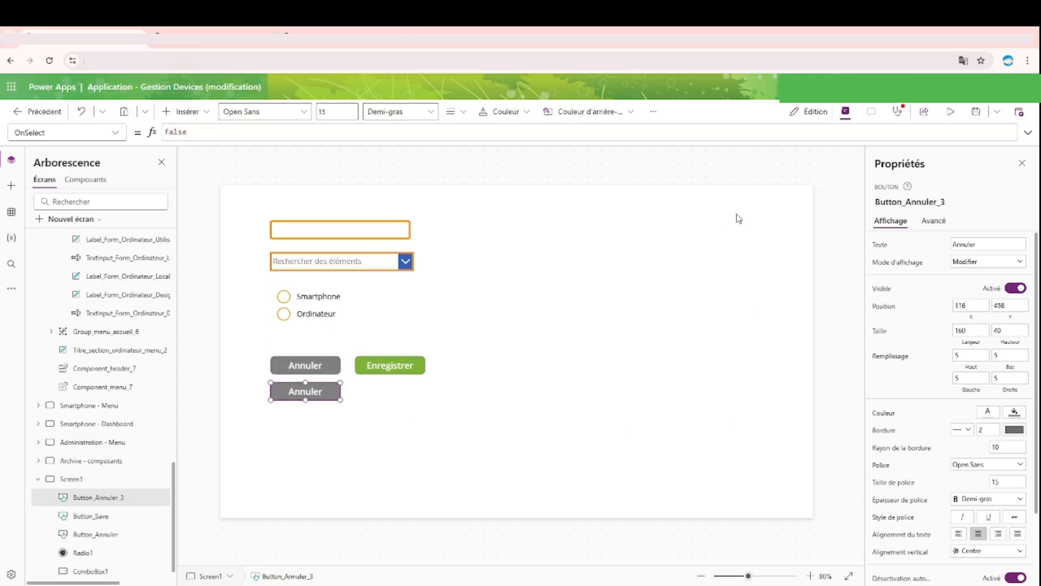
double_click(982, 245)
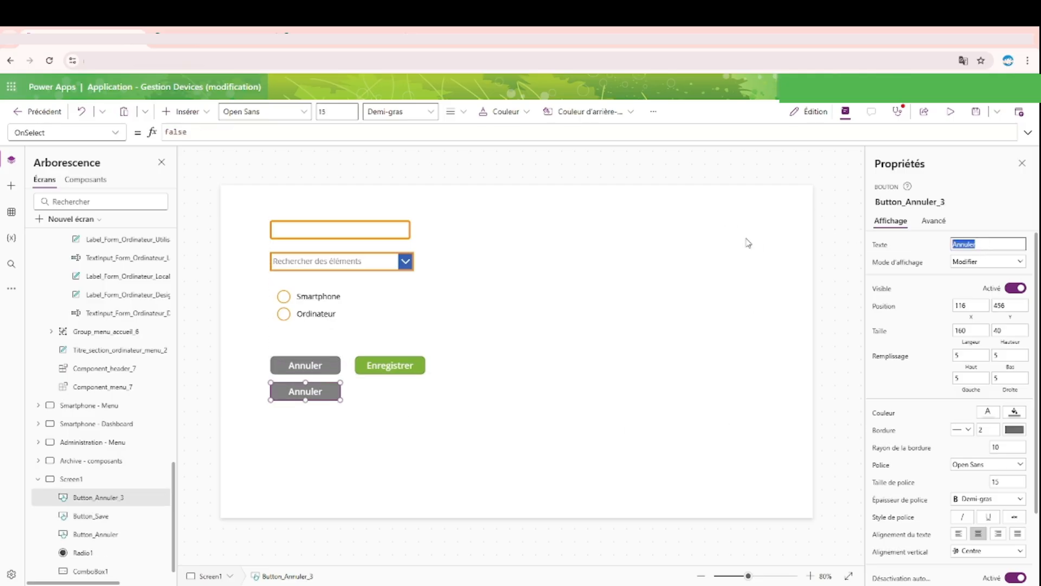
type("A")
Step: Look up the custom border colour values of the text input on Screen1
left_click(373, 234)
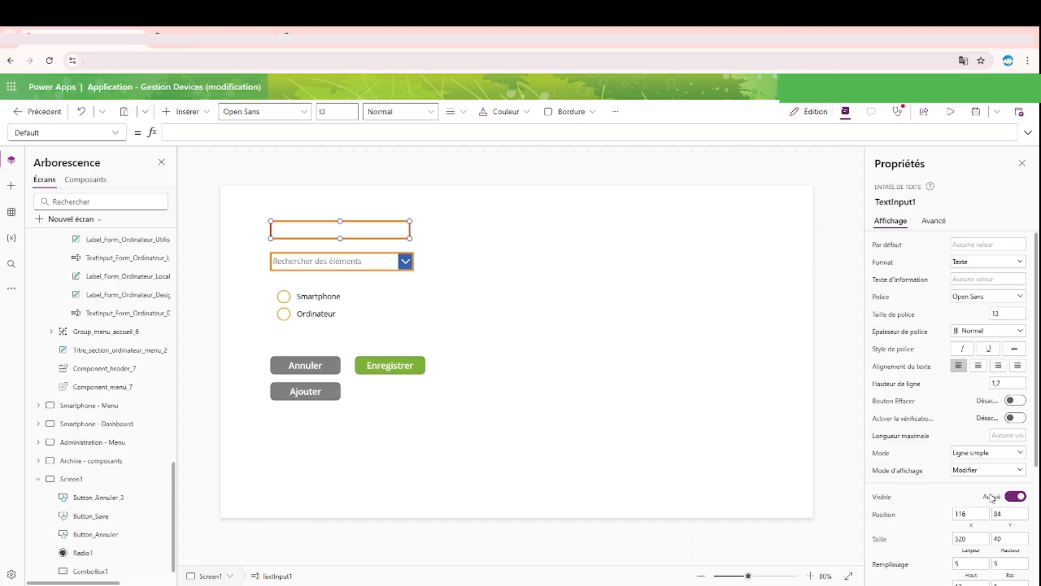
scroll(979, 482, "down", 3)
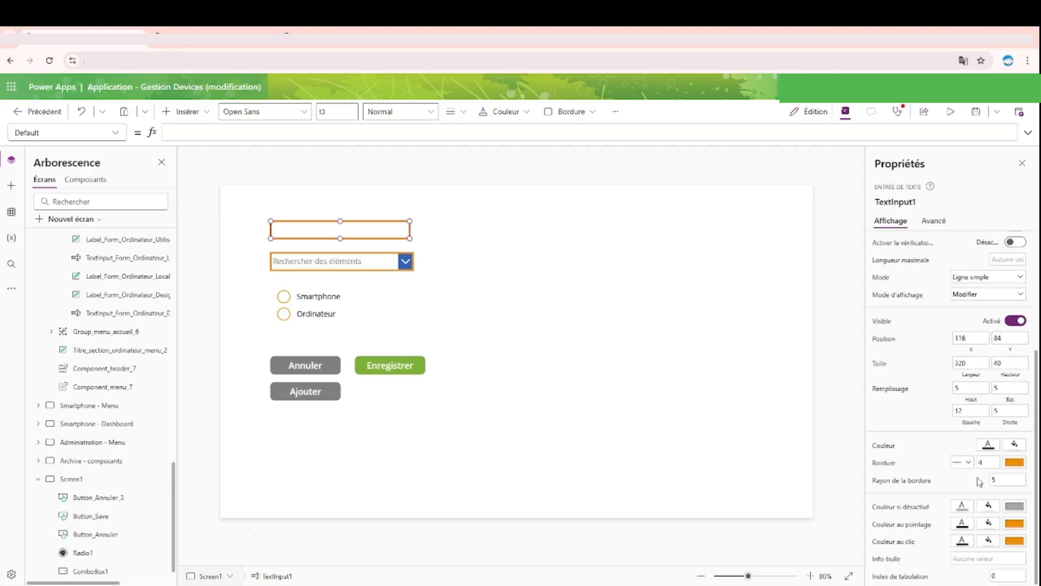
left_click(1017, 466)
left_click(875, 362)
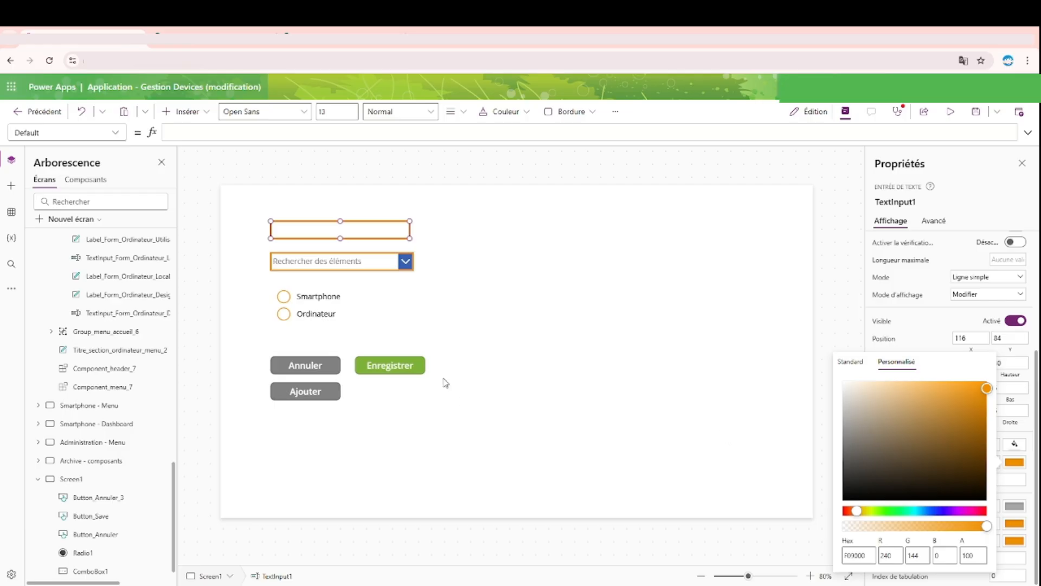
Step: Clear the Ajouter button's BorderColor formula and give it a custom border colour with R 240 and G 144
left_click(298, 396)
scroll(968, 491, "down", 3)
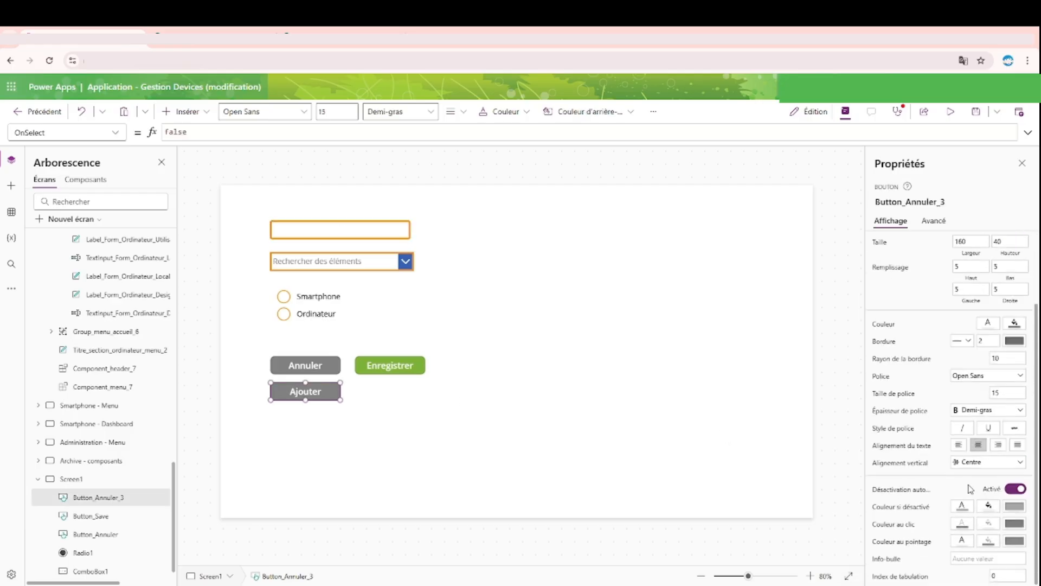
left_click(1013, 347)
key("ctrl+a")
key("BackSpace")
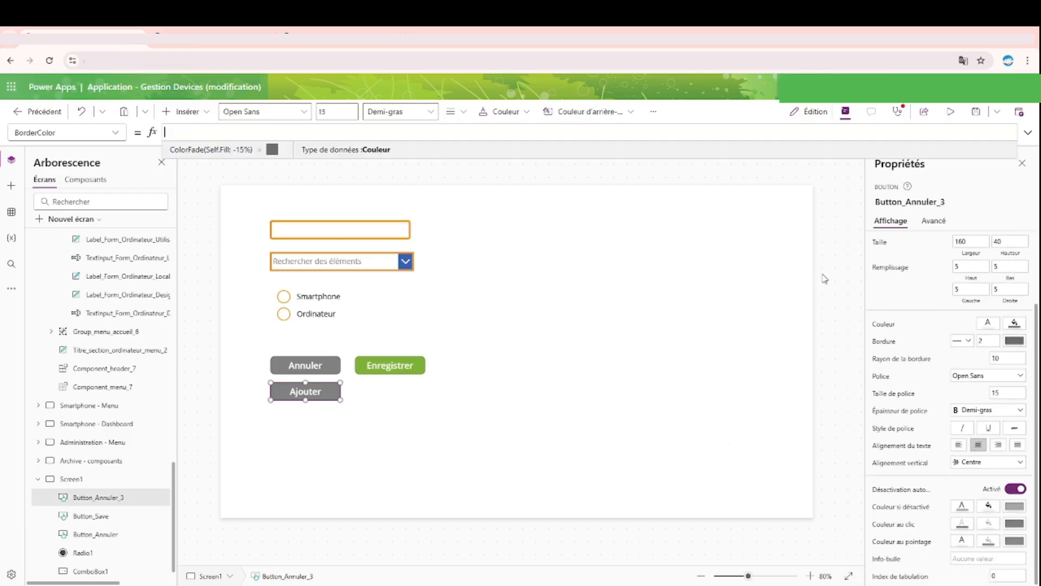
left_click(1015, 341)
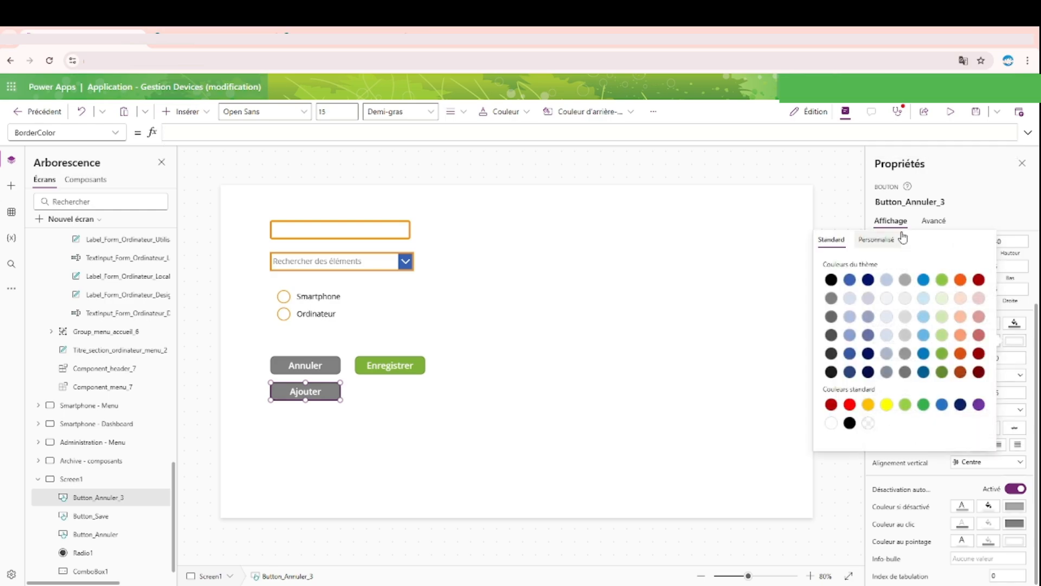
left_click(879, 240)
left_click(890, 434)
type("20")
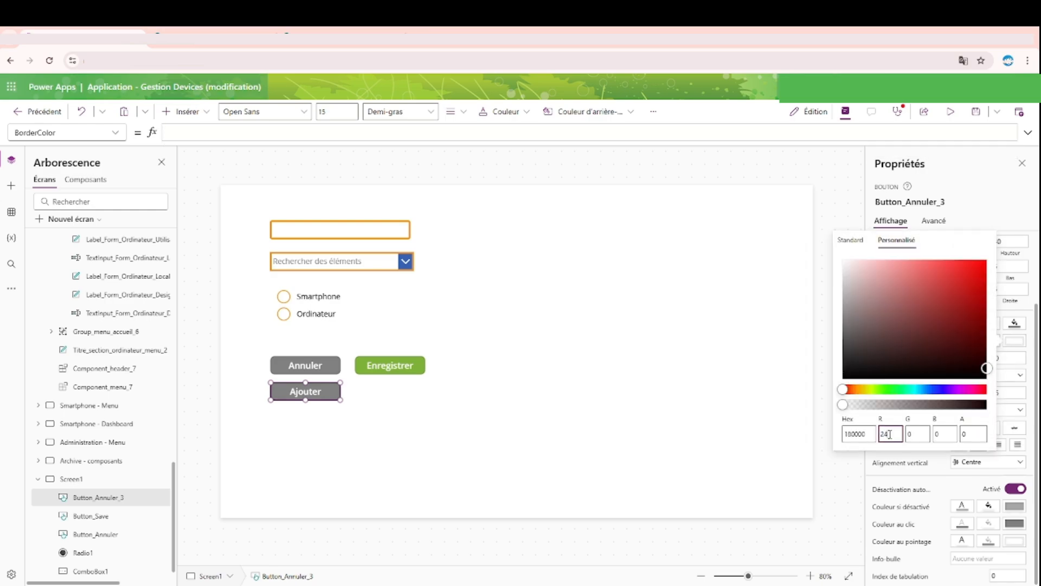
key("BackSpace")
type("40")
left_click(919, 438)
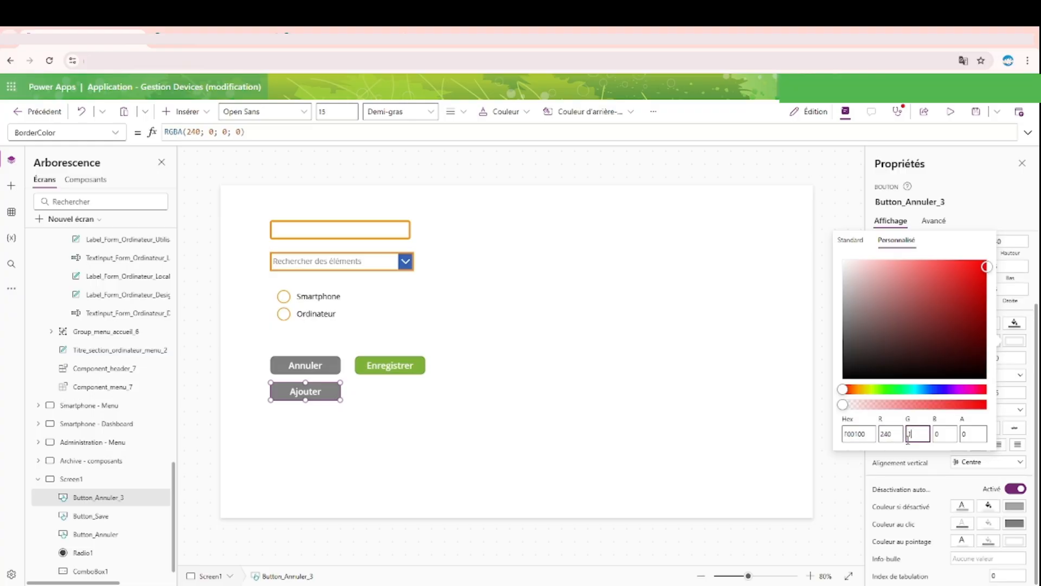
type("144")
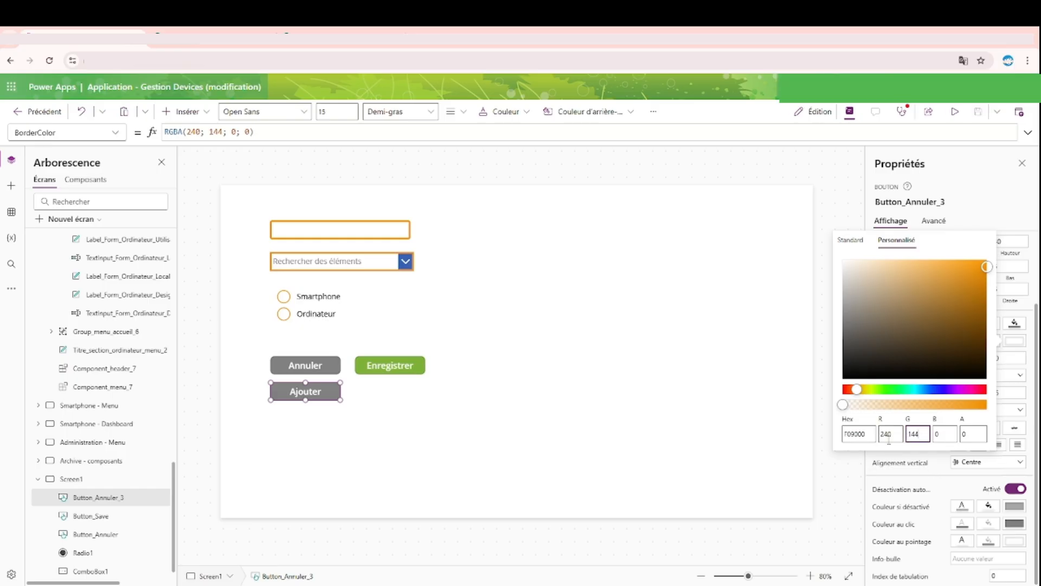
Step: Copy the border colour's hex code and fill the Ajouter button with custom colour F09000
double_click(861, 434)
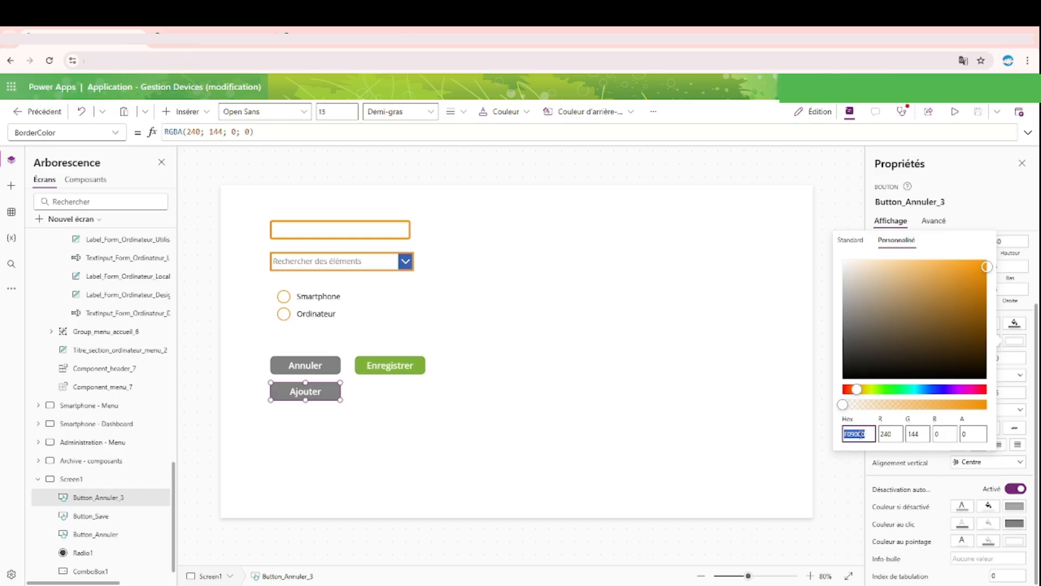
left_click(946, 482)
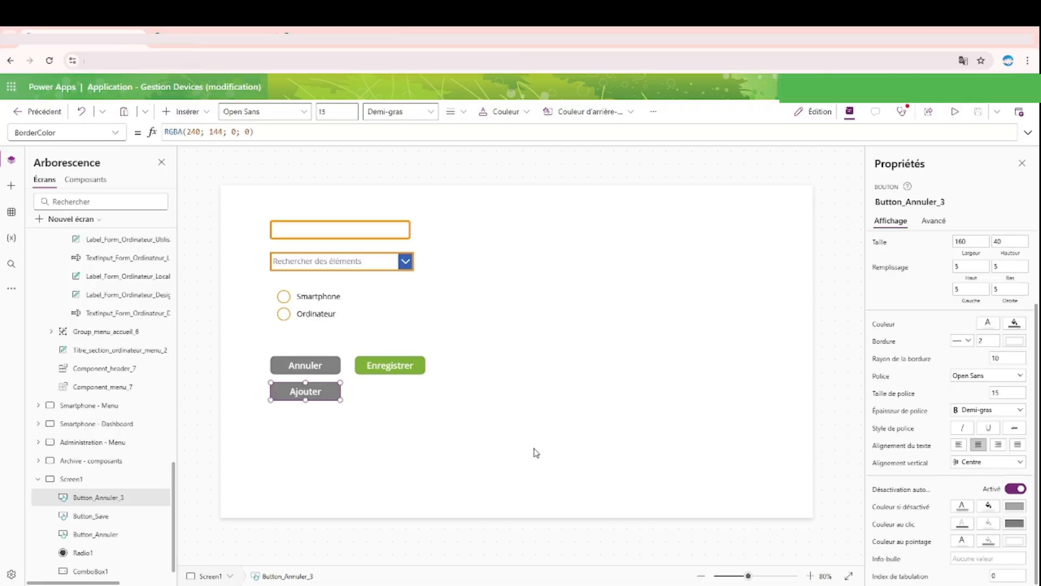
scroll(1008, 383, "up", 3)
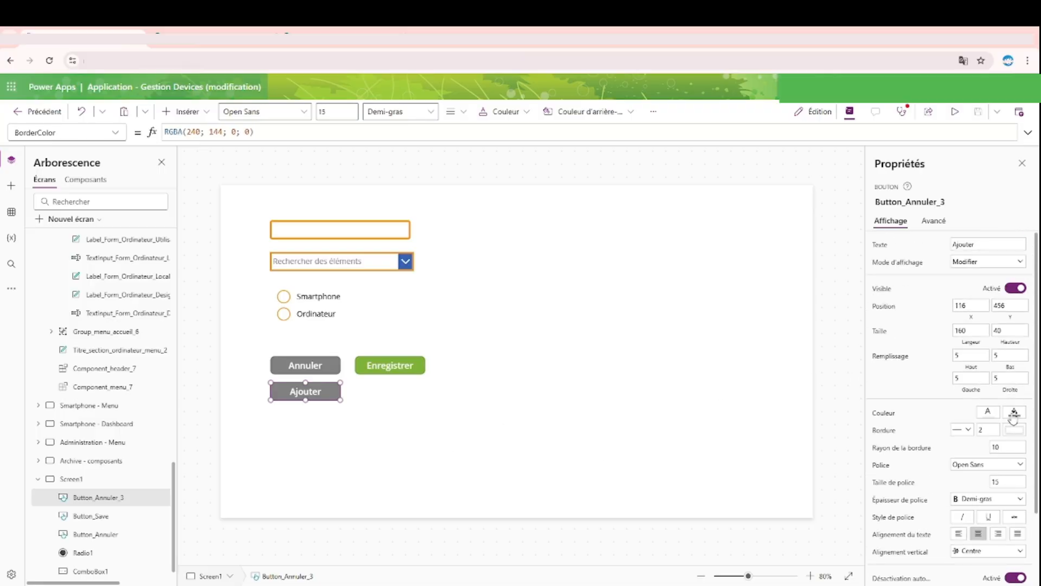
left_click(1013, 414)
left_click(896, 312)
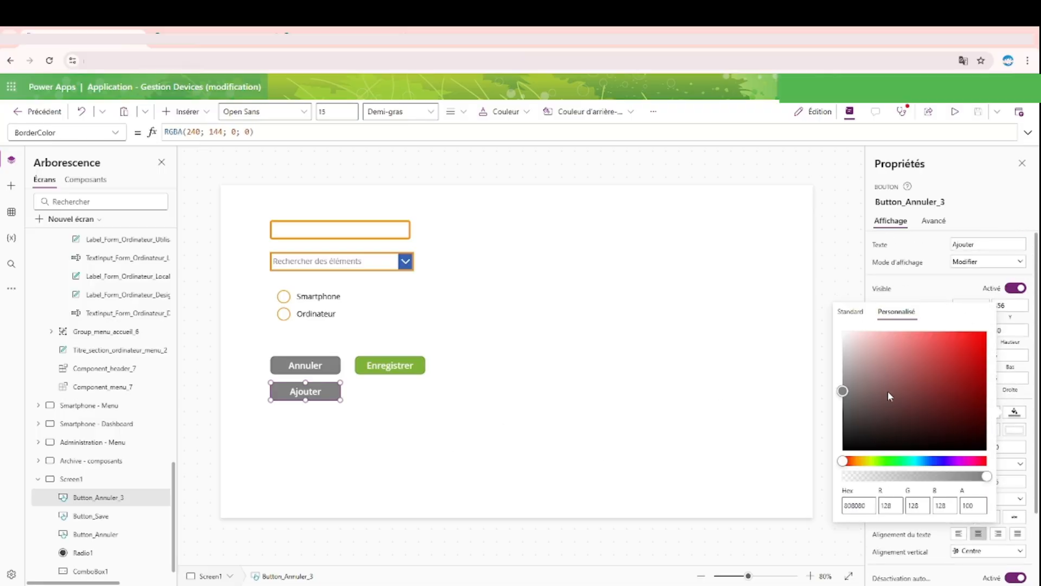
double_click(859, 505)
type("F09000")
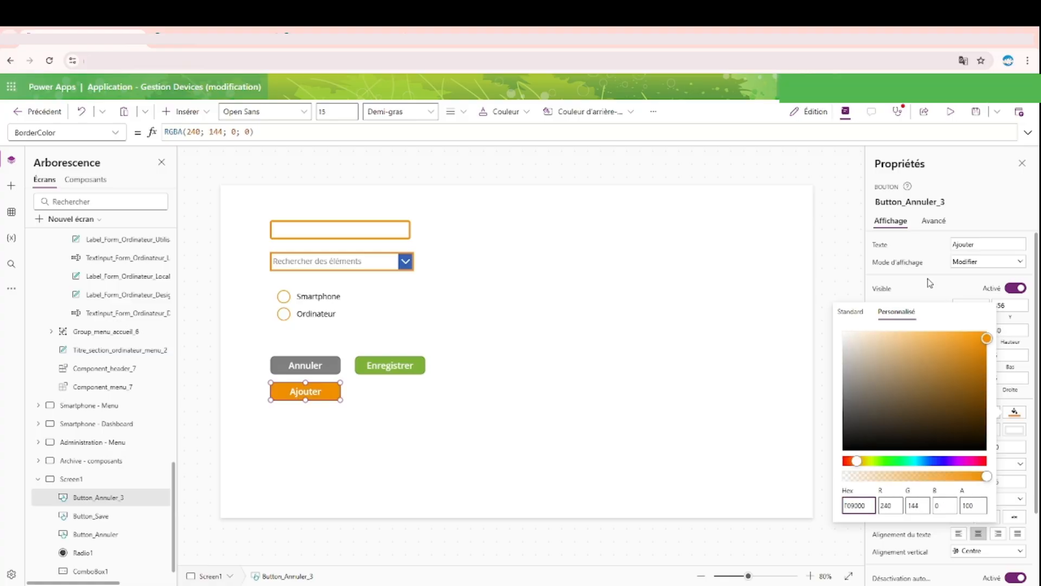
left_click(930, 282)
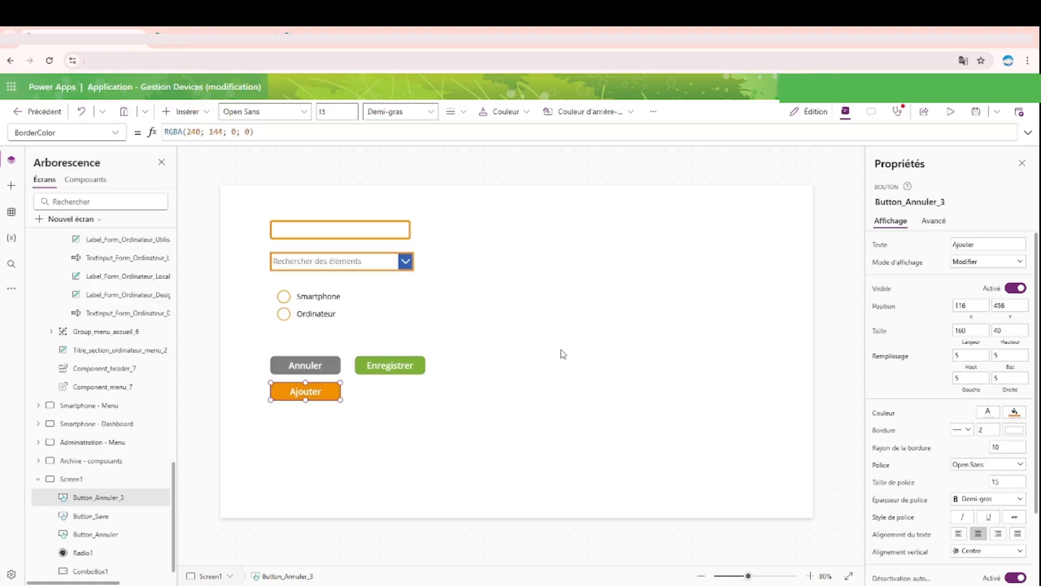
Step: Copy the Ajouter button to the Ordinateurs - Dashboard screen and place it under the header's right end at about X 1206, Y 130
scroll(106, 357, "up", 3)
left_click(394, 451)
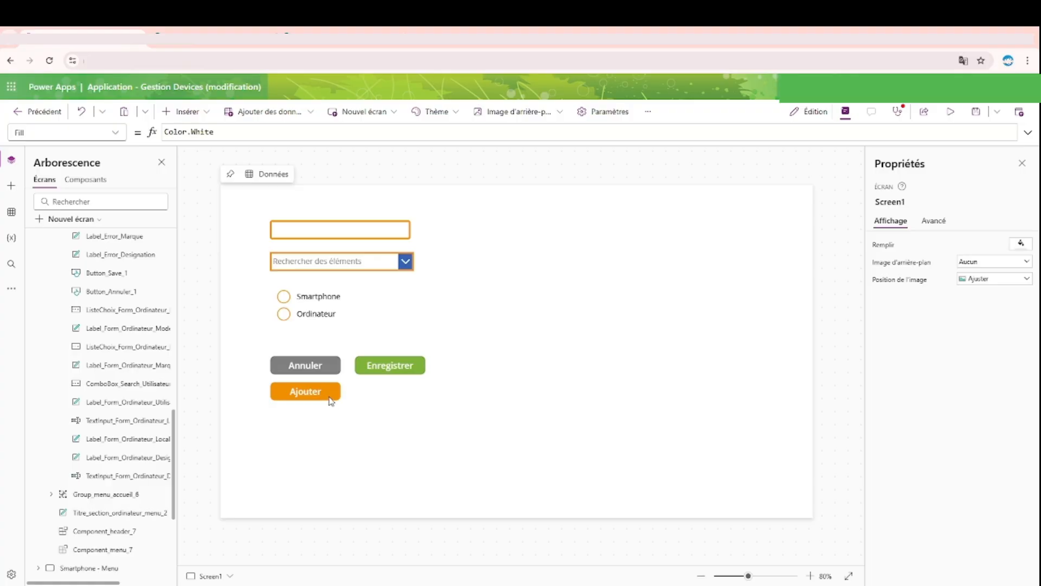
left_click(318, 388)
scroll(136, 380, "up", 10)
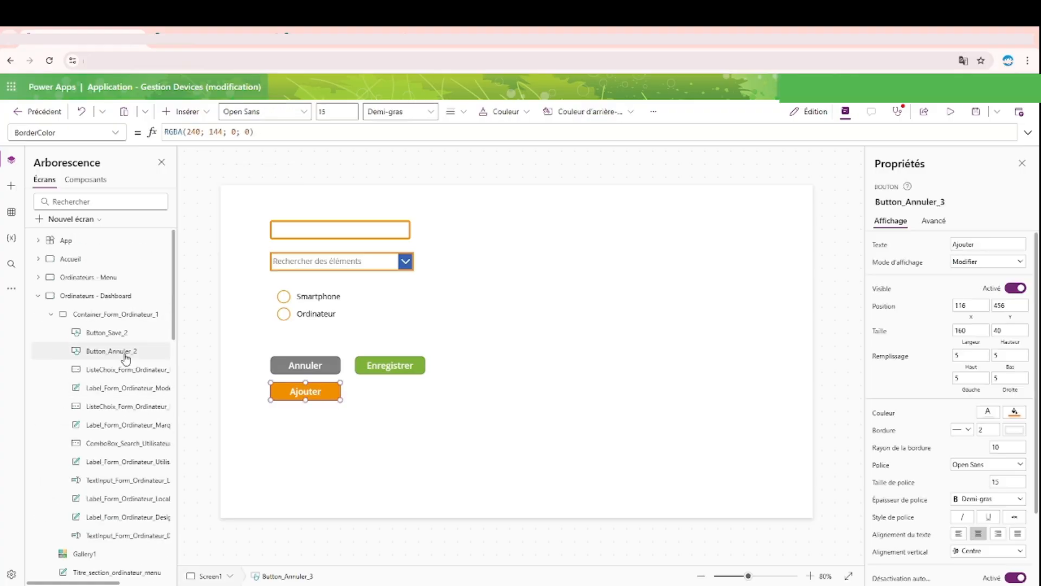
left_click(106, 299)
key("ctrl+v")
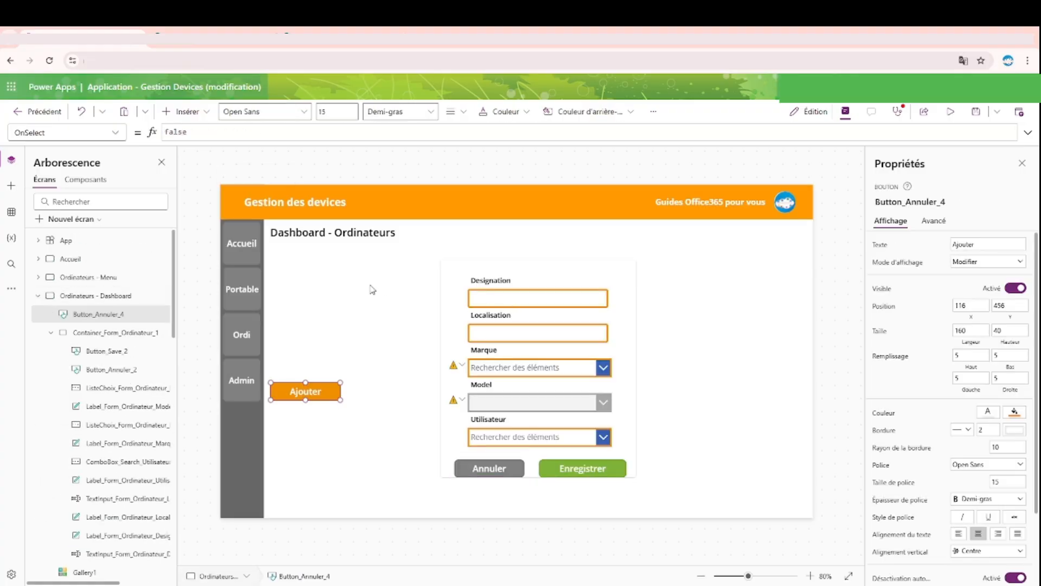
left_click_drag(325, 385, 801, 249)
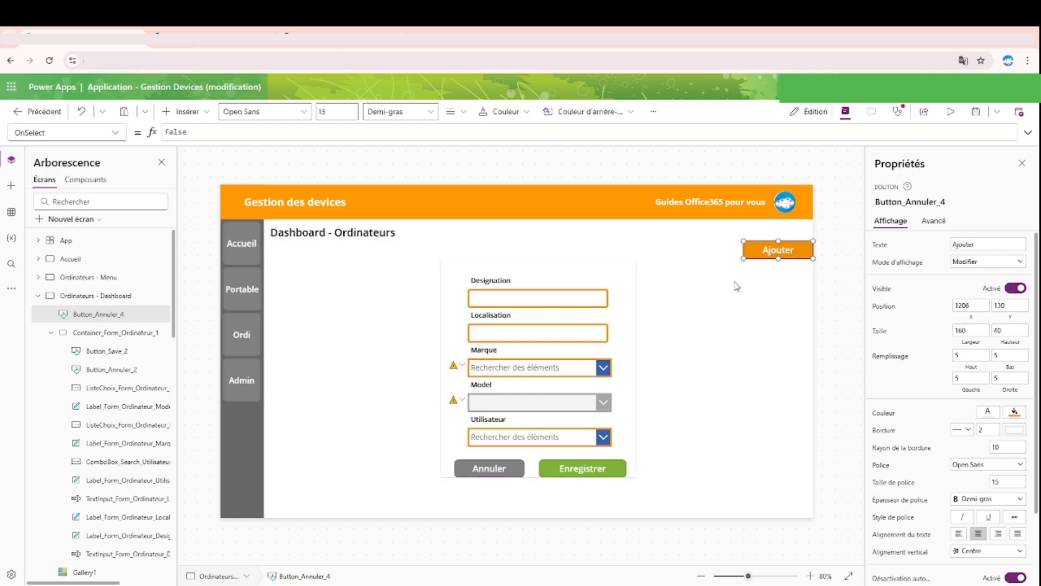
left_click(749, 293)
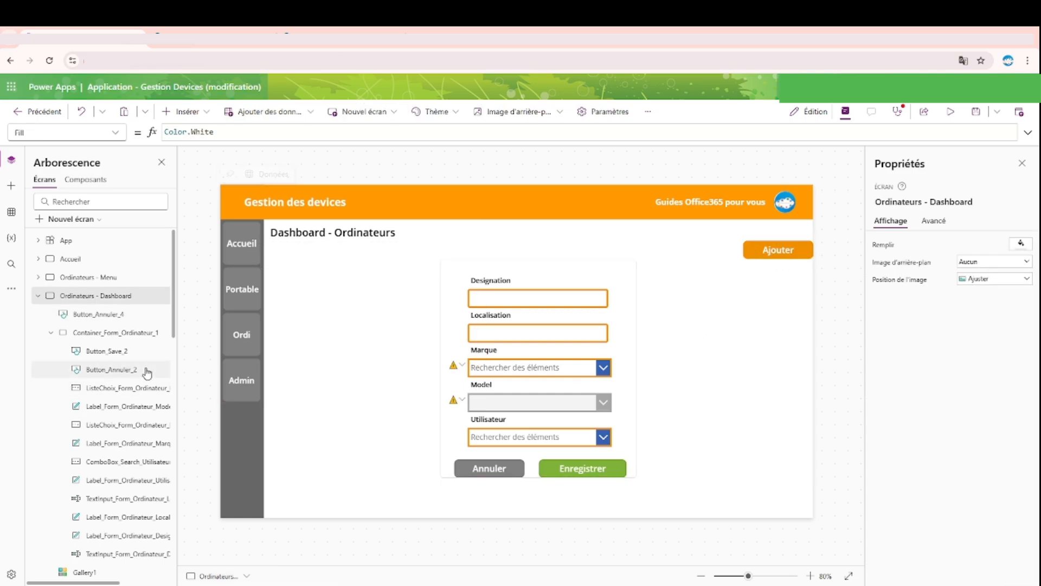
Step: Examine Gallery1, the Dashboard - Ordinateurs title and the Ajouter button on the Ordinateurs - Dashboard screen
scroll(129, 372, "down", 4)
left_click(84, 356)
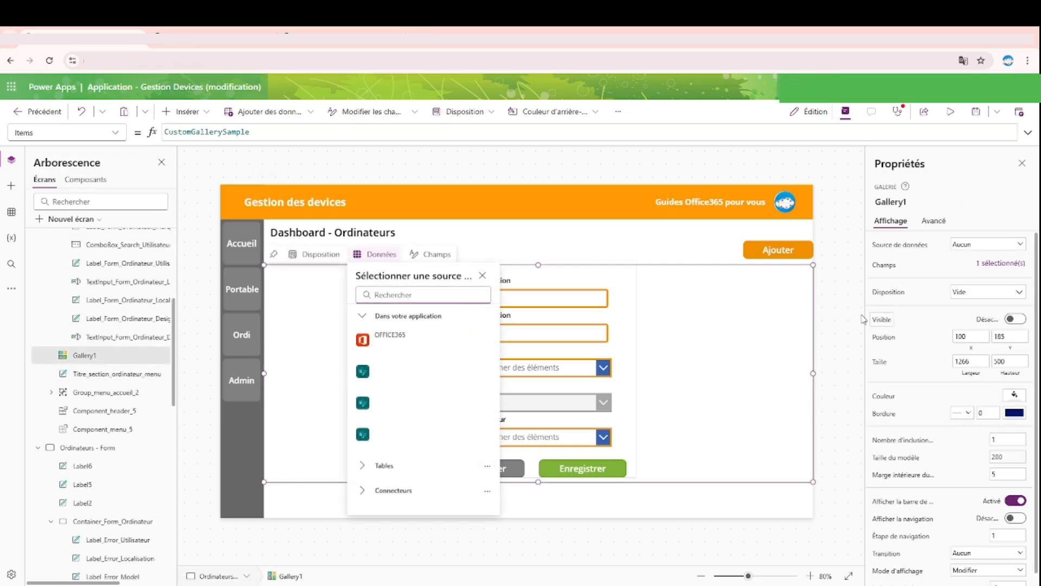
left_click(395, 234, "shift")
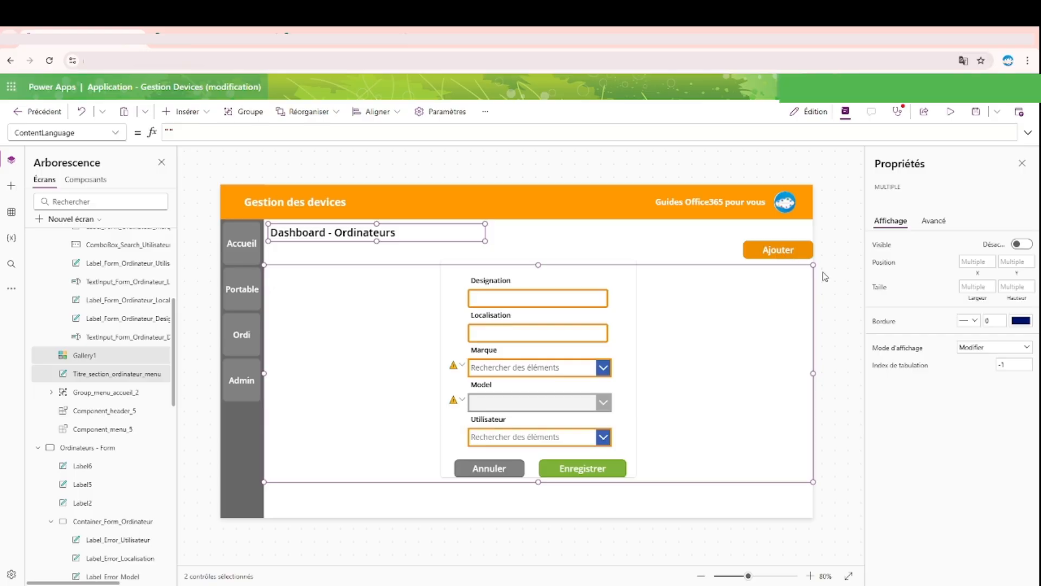
left_click(842, 273)
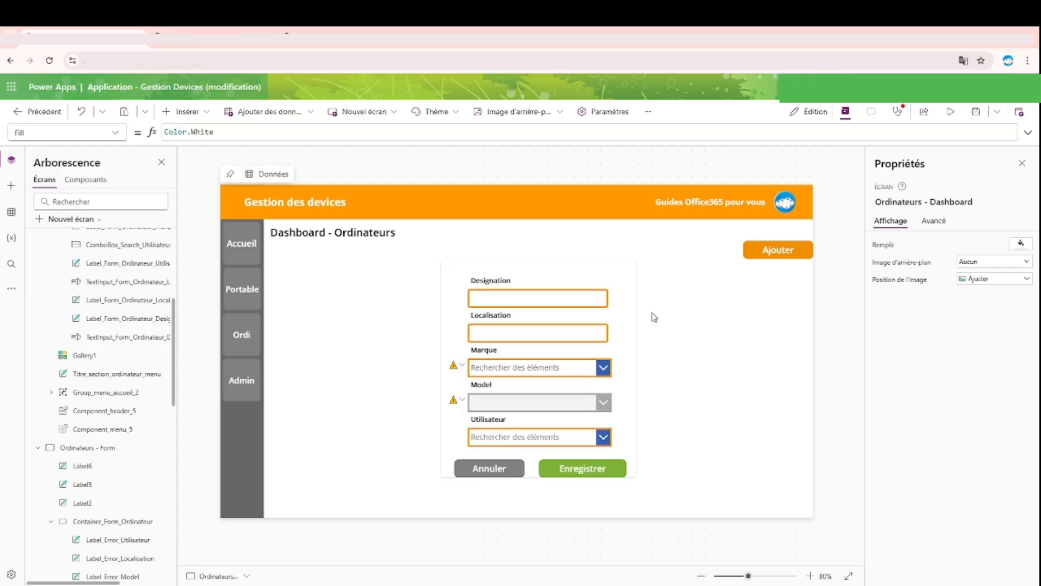
left_click(766, 250)
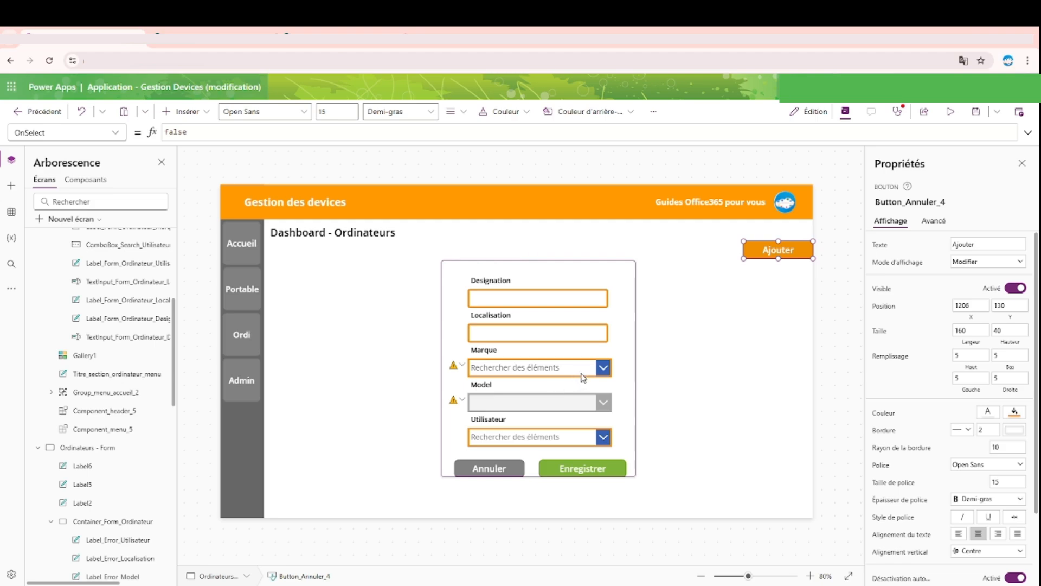
Step: Rename the dashboard's form container to Container_Form_Ordinateur_Dashboard
left_click(619, 327)
left_click(971, 201)
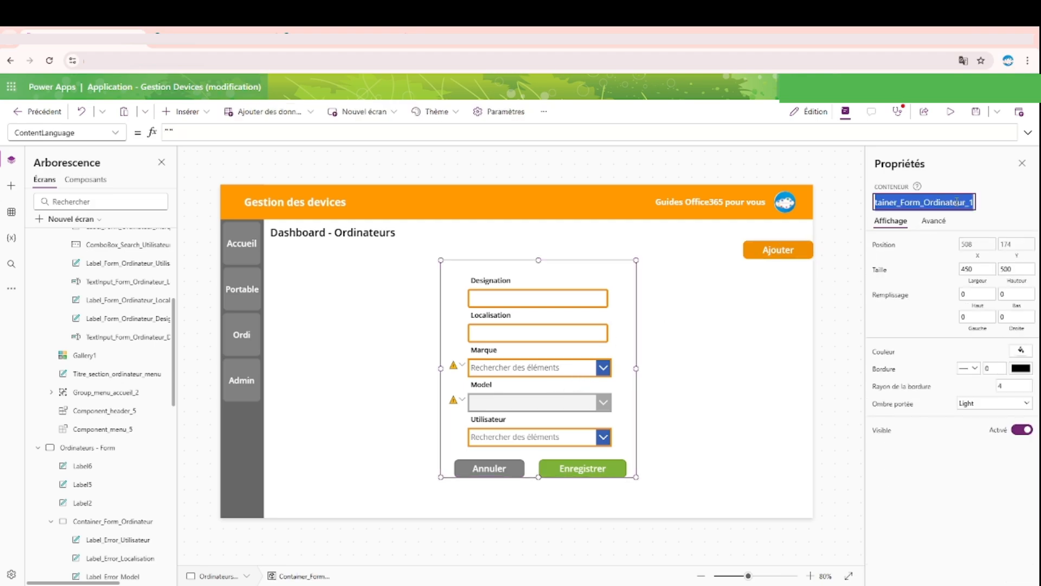
left_click(971, 203)
key("BackSpace")
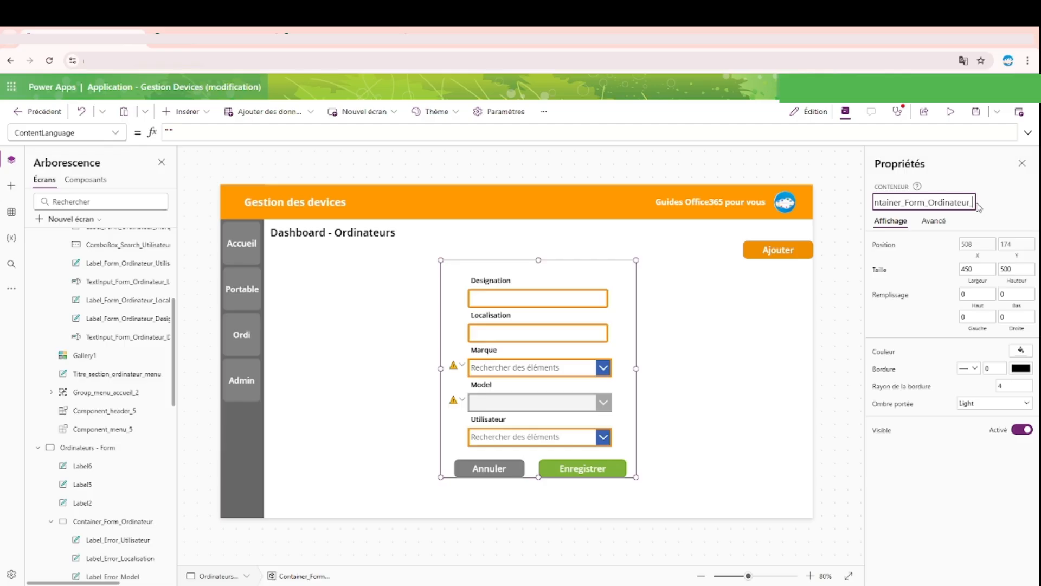
type("Dashboard")
key("Return")
left_click(977, 204)
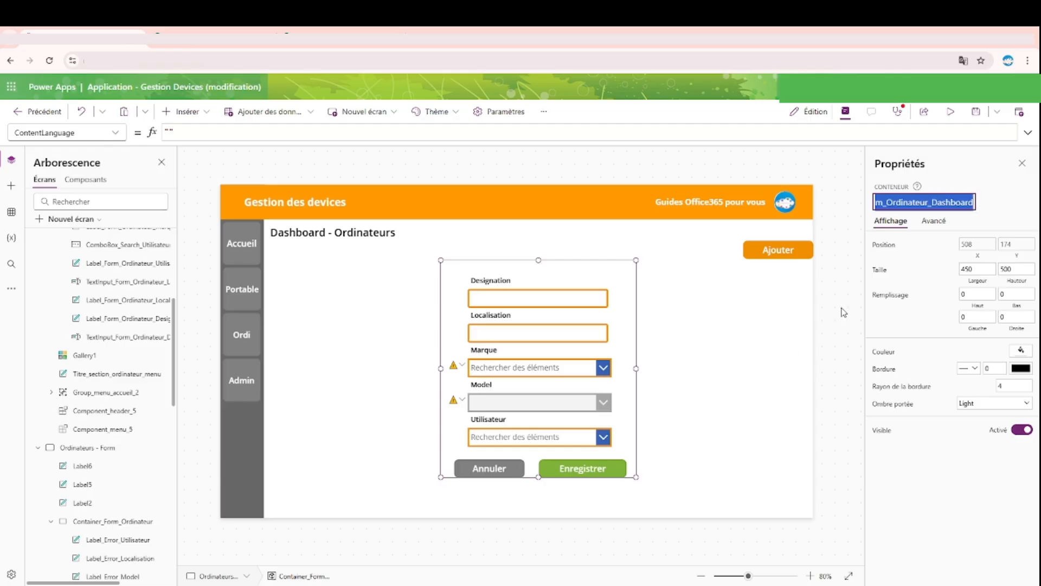
left_click(842, 325)
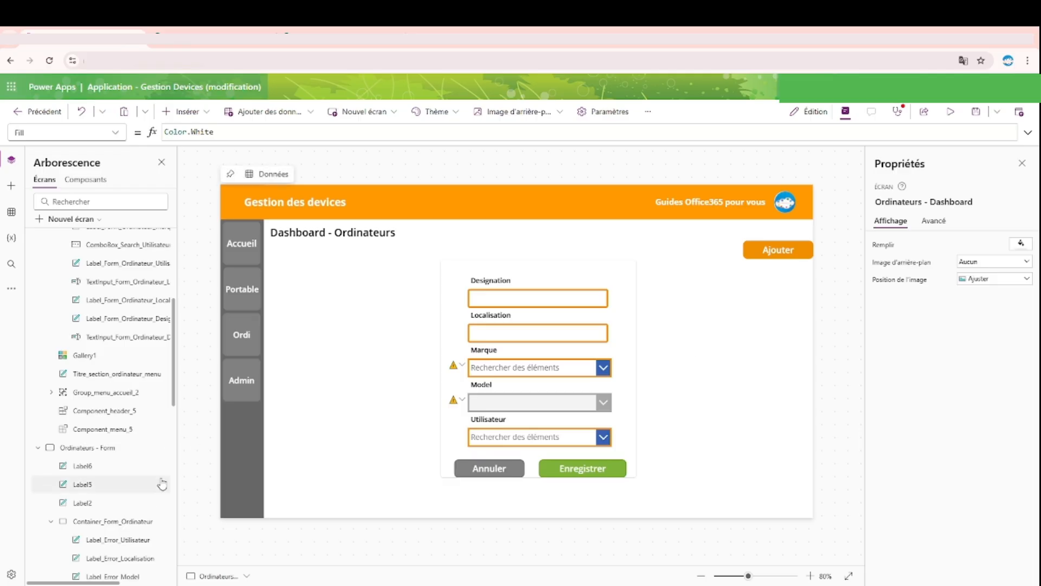
Step: Make Gallery1 visible on the Ordinateurs - Dashboard screen and rename it Gallery_Dashboard_Ordinateur
left_click(162, 356)
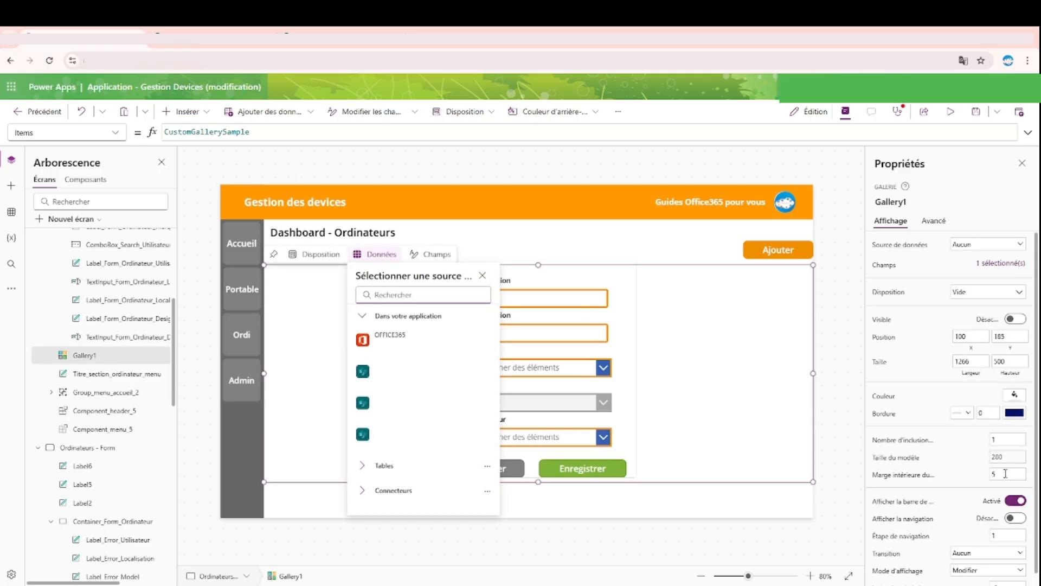
left_click(1015, 319)
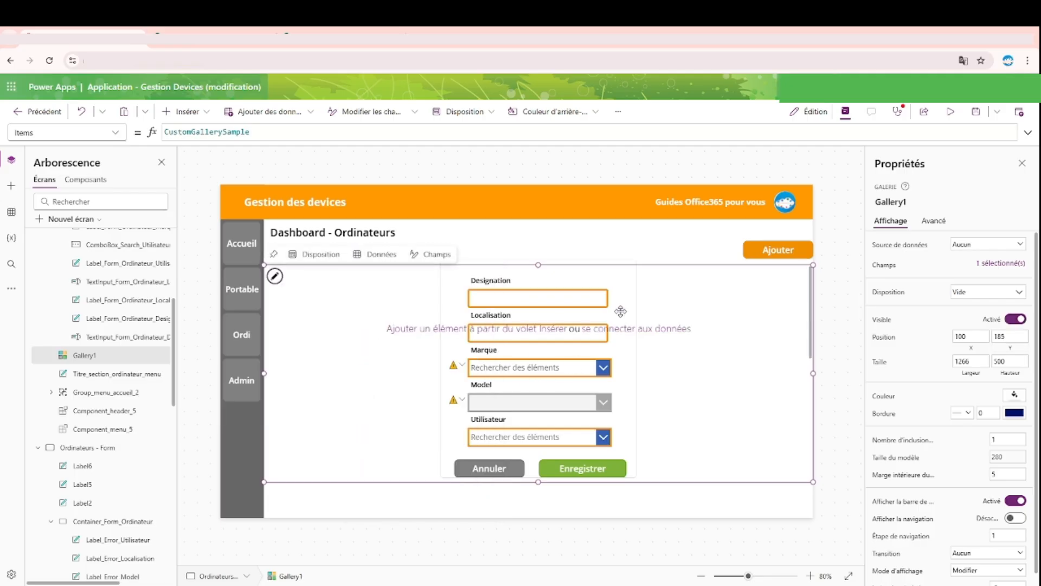
scroll(128, 401, "up", 4)
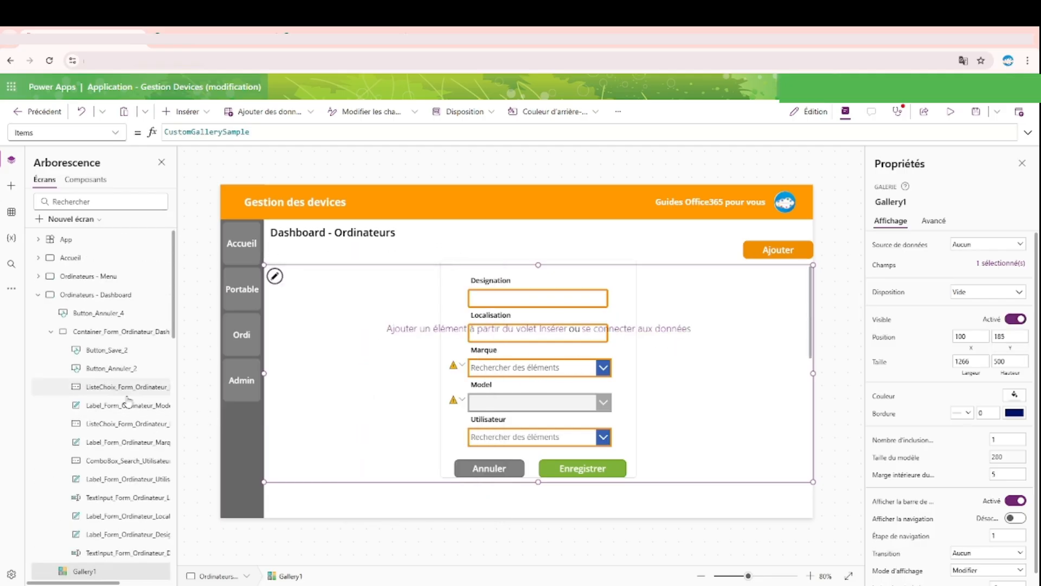
scroll(128, 400, "down", 4)
left_click(899, 202)
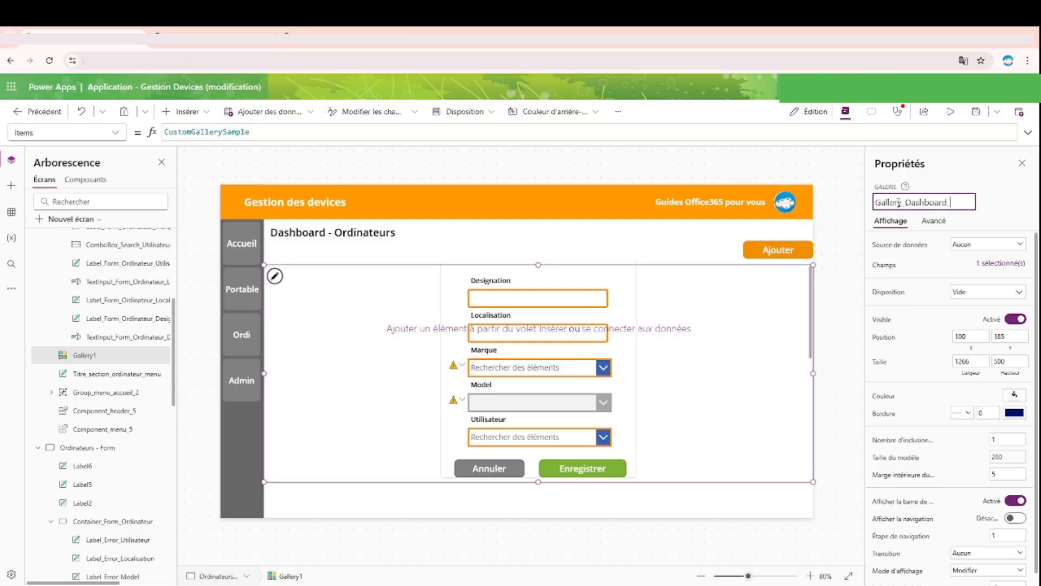
type("_Dashboard_Ordinateur")
key("Return")
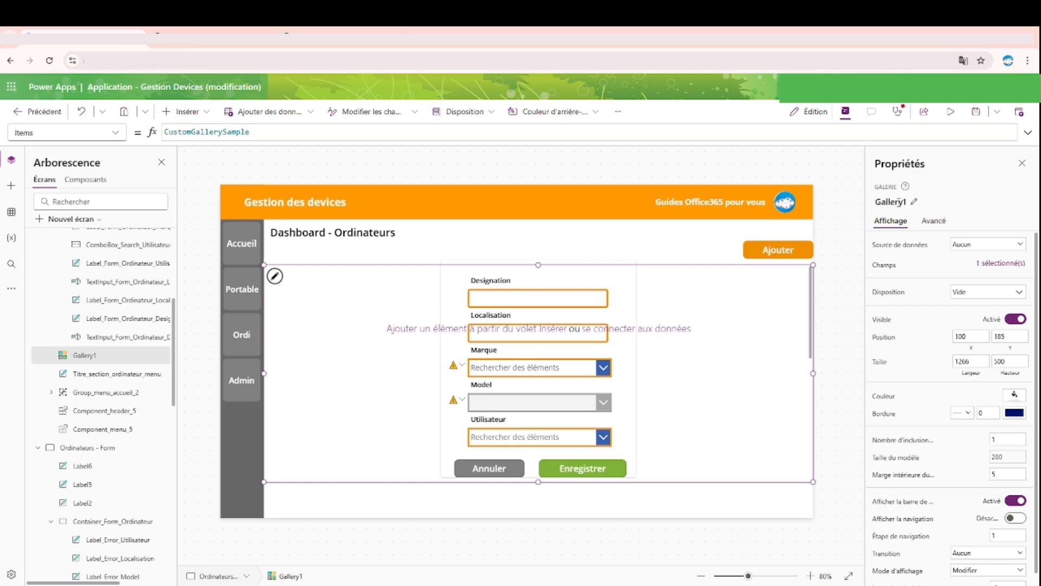
Step: Set the X of Container_Form_Ordinateur_Dashboard to the formula Gallery_Dashboard_Ordinateur.X + Gallery_Dashboard_Ordinateur.Width
scroll(100, 326, "up", 4)
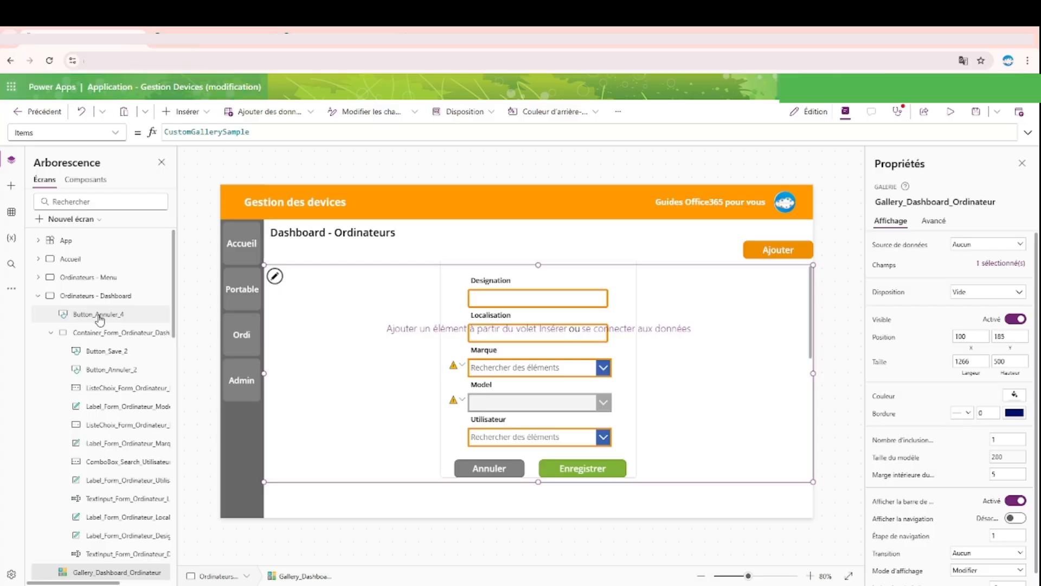
left_click(98, 314)
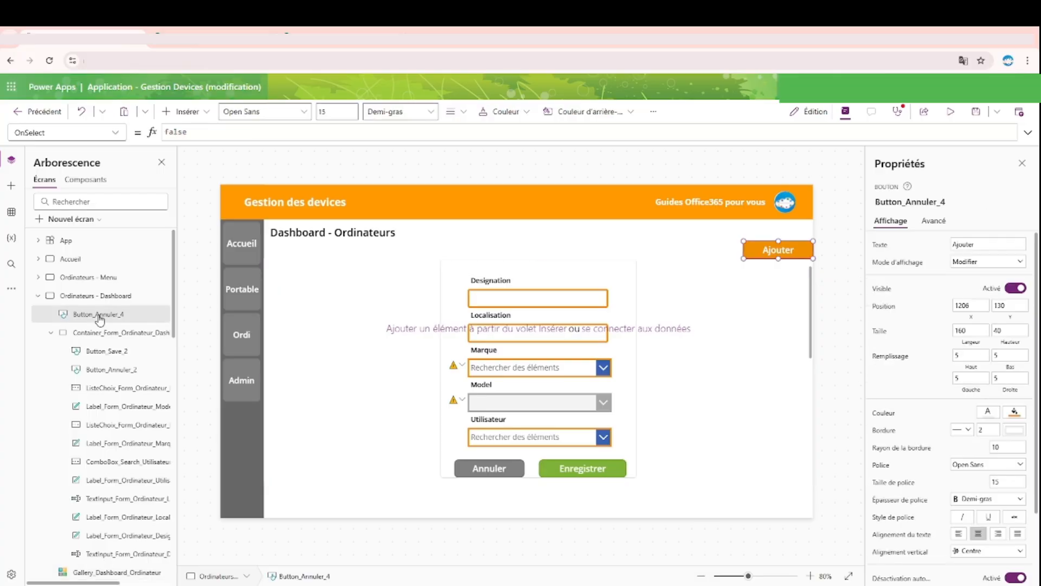
left_click(601, 283)
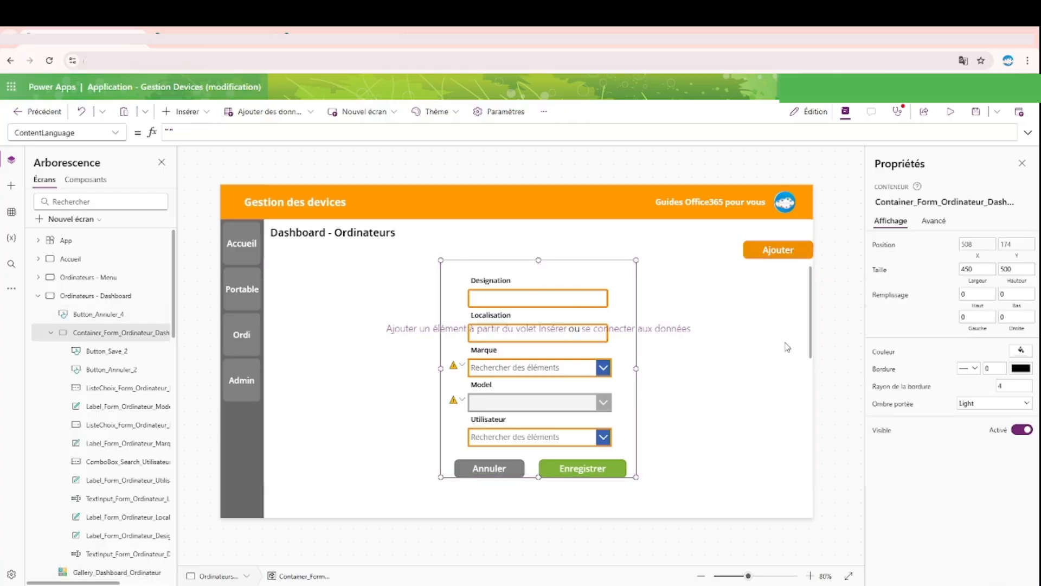
left_click(978, 256)
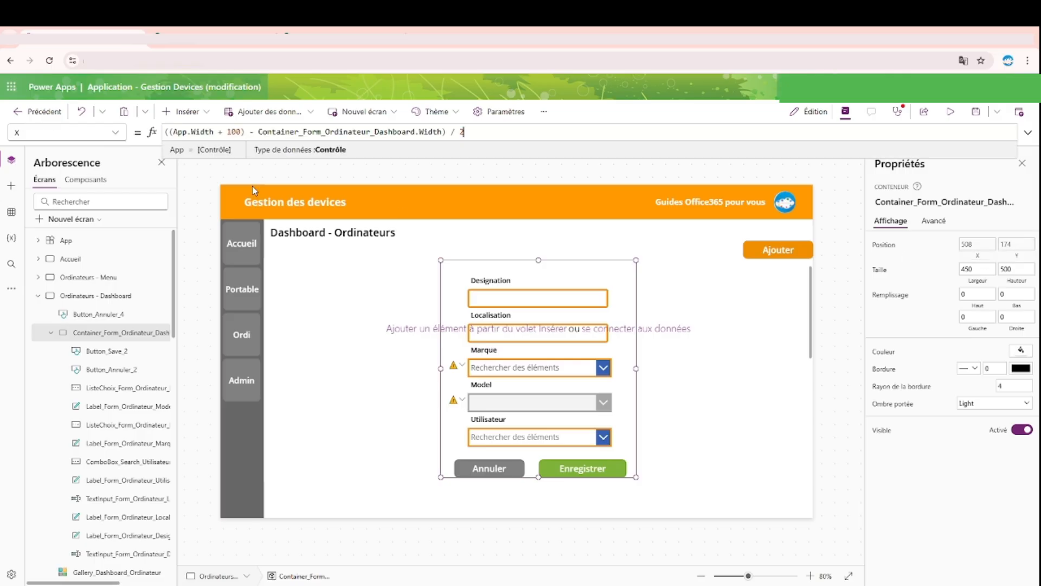
left_click_drag(509, 131, 29, 128)
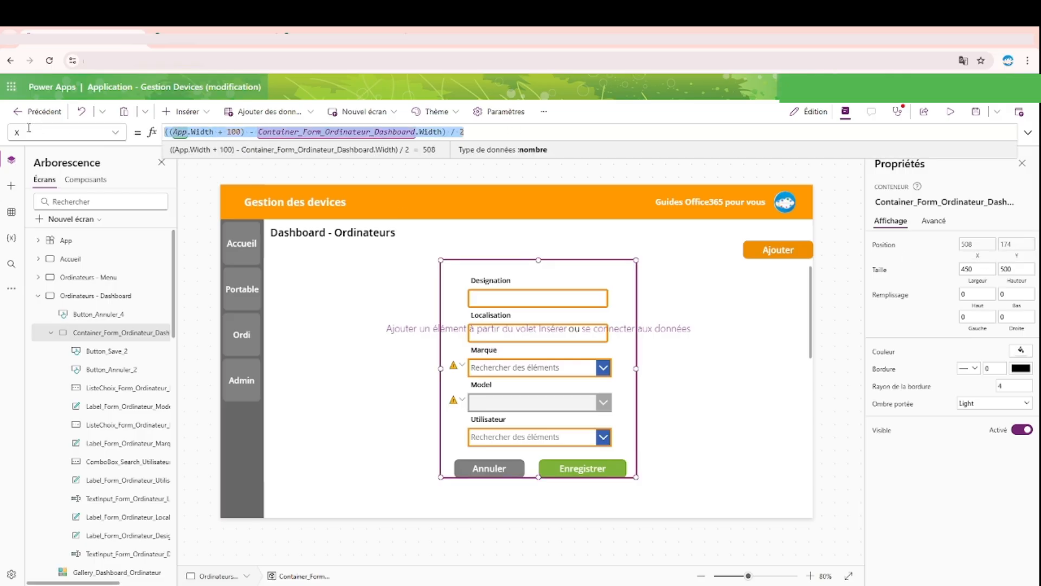
type("Container_Form_Ordinateur_Dashboard")
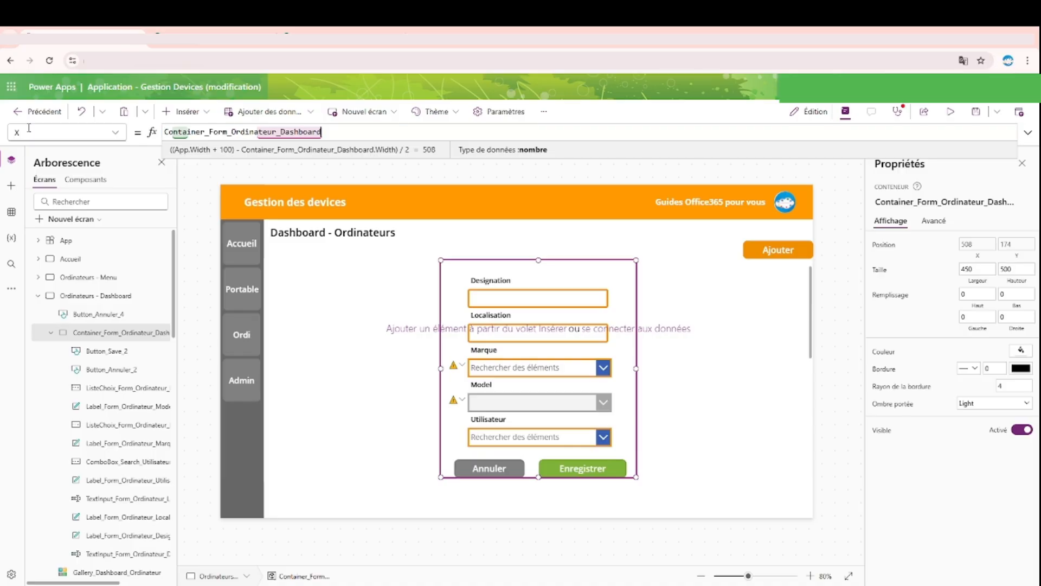
key("ctrl+z")
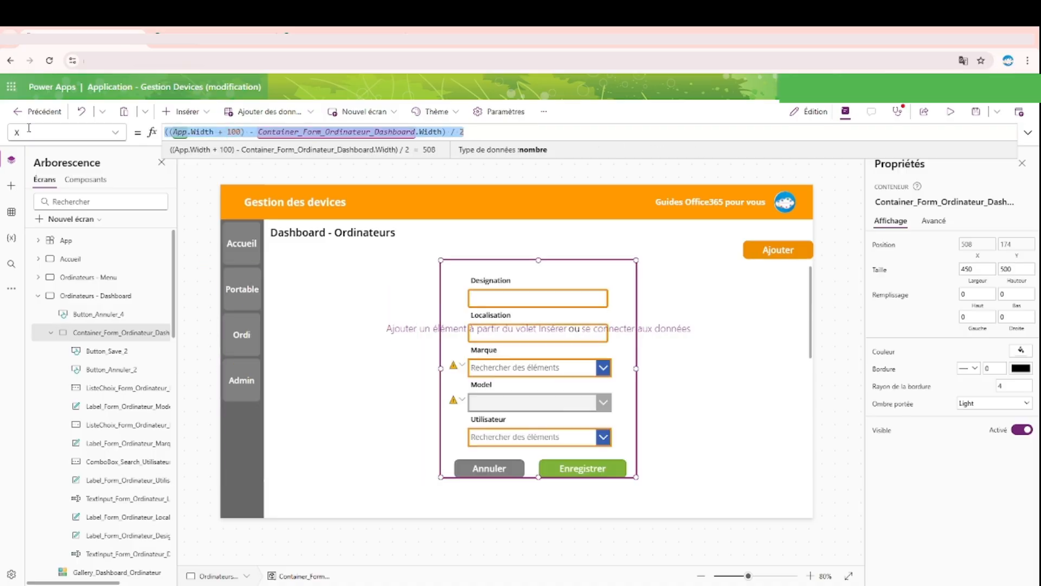
type("Gall")
key("Tab")
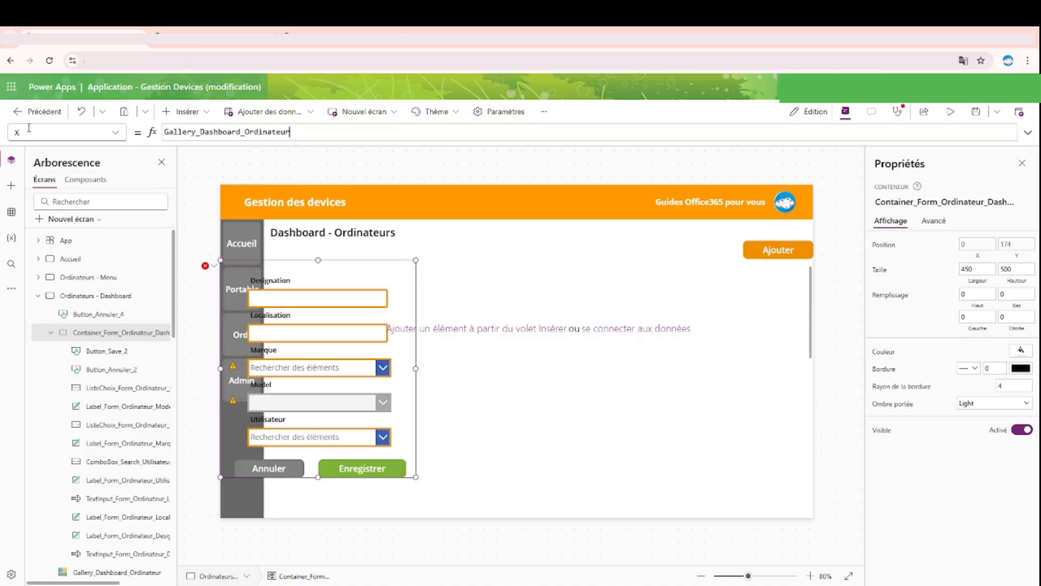
type(".")
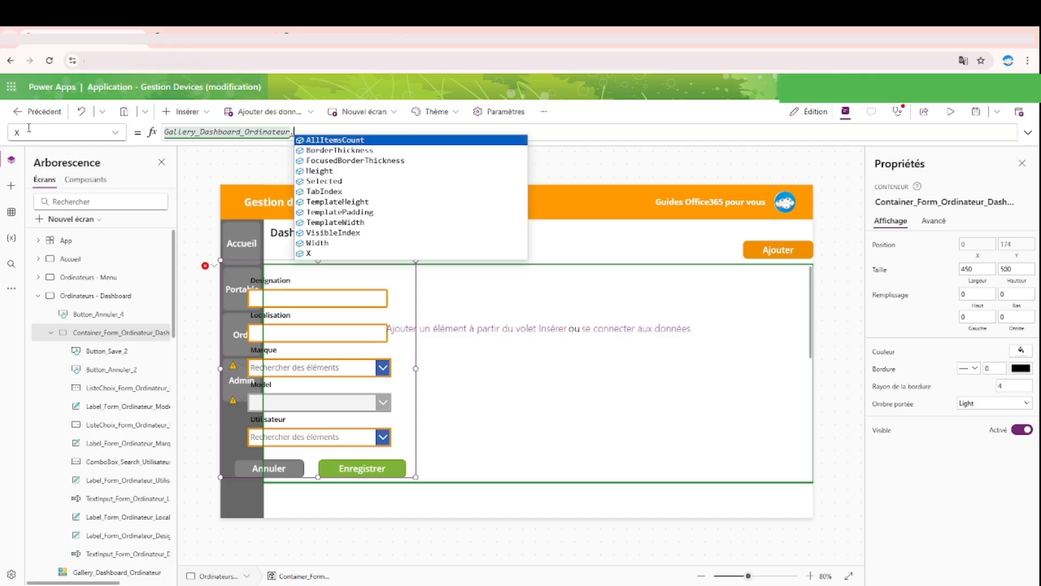
type("X ")
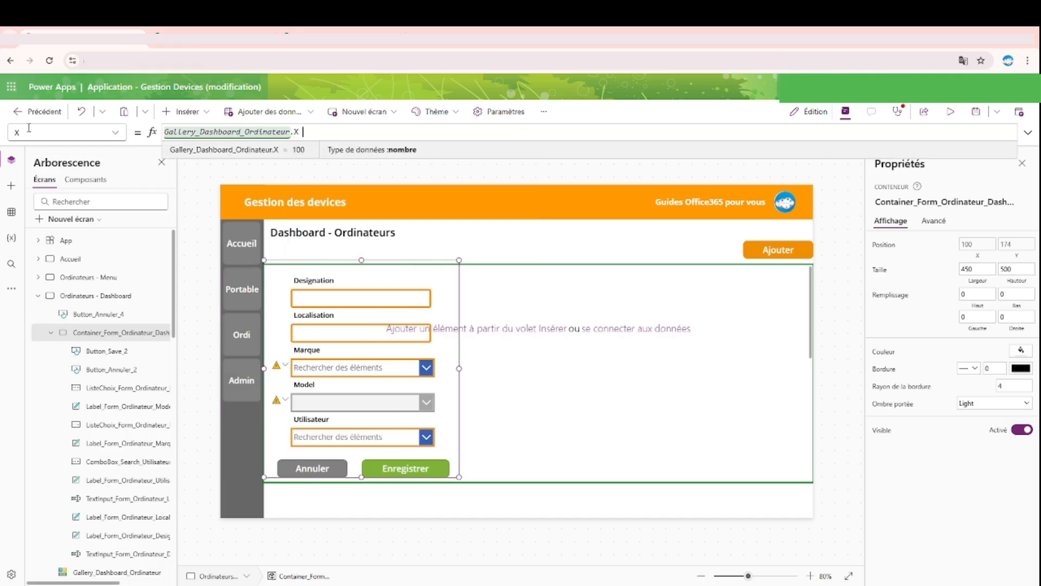
type("+ Ga")
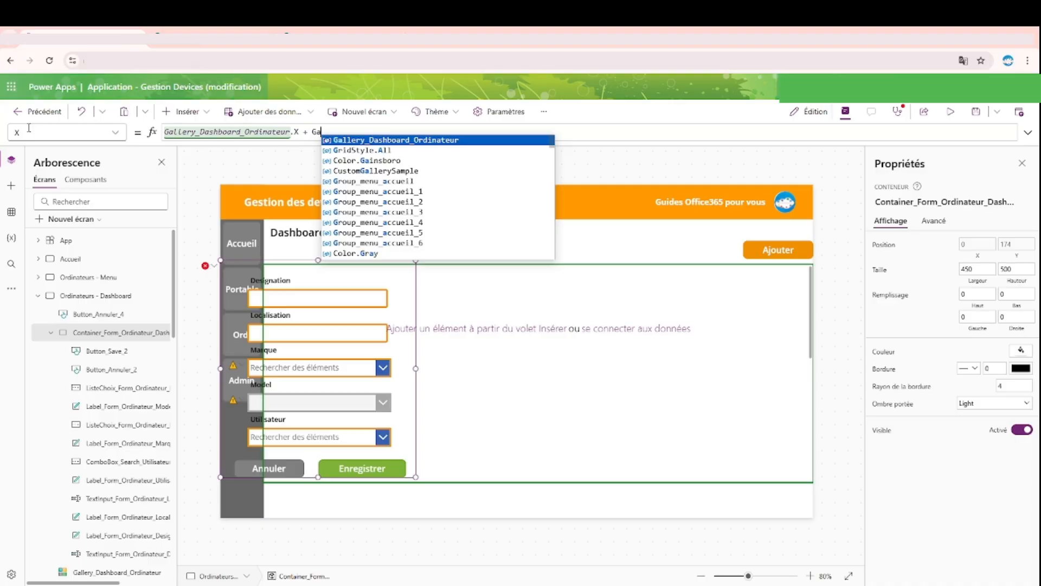
key("Tab")
type(".")
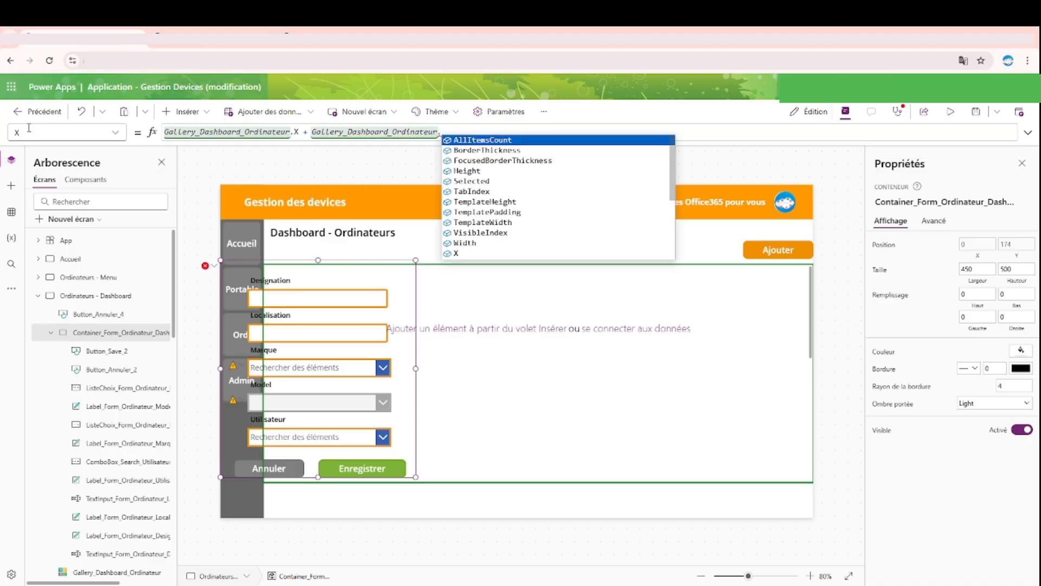
type("Wi")
key("Tab")
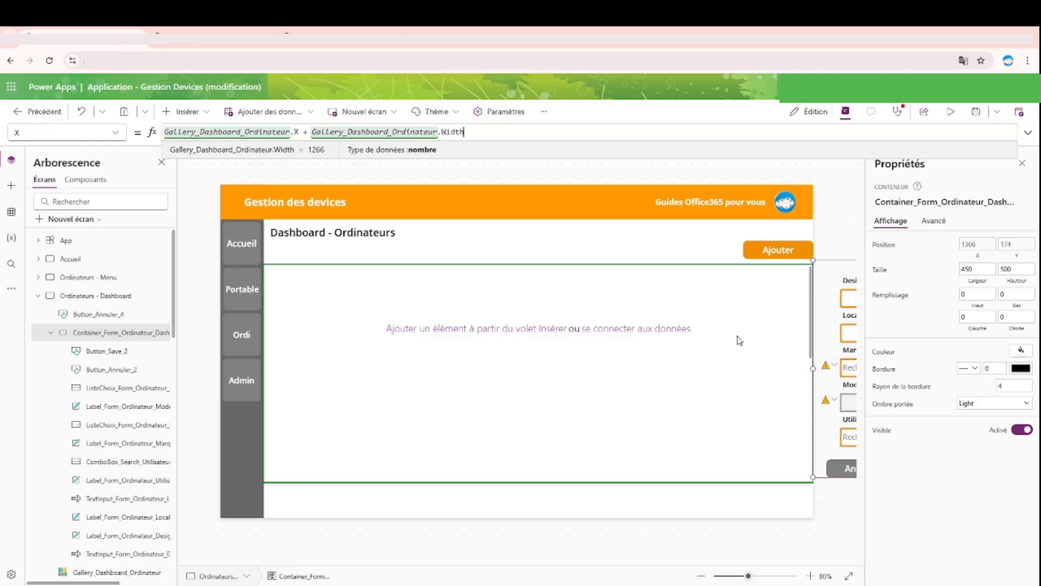
Step: Set the form container's Y to the formula Gallery_Dashboard_Ordinateur.Y
left_click(1012, 258)
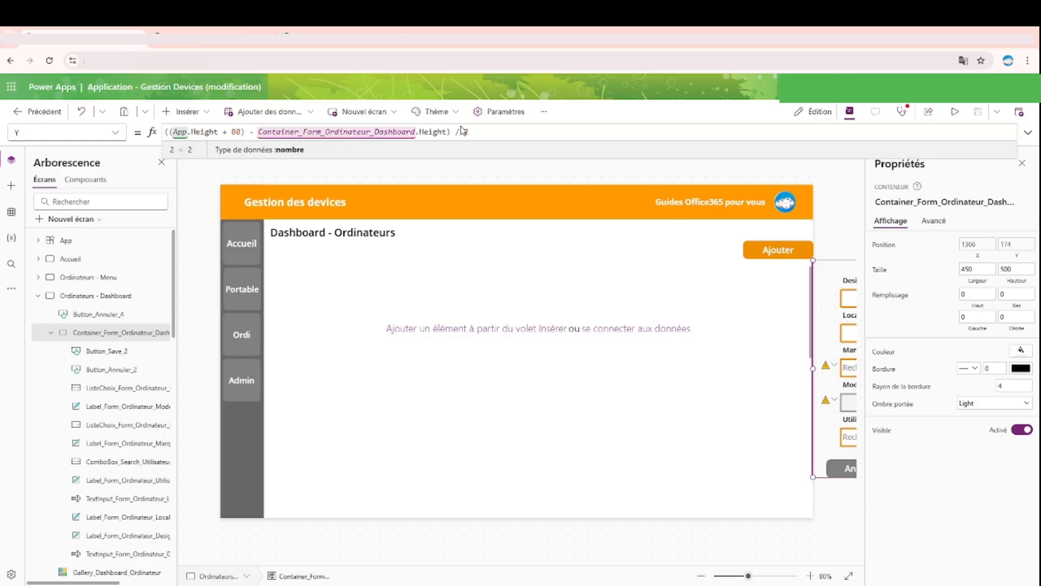
left_click_drag(490, 131, 94, 124)
type("Gallery_Dashboard_Ordinateur")
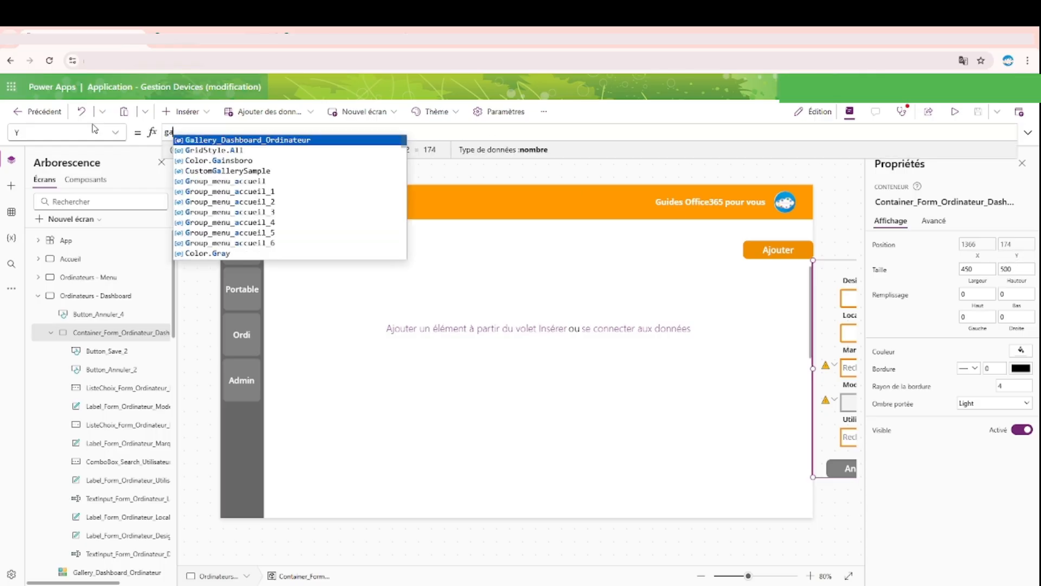
type(".Y")
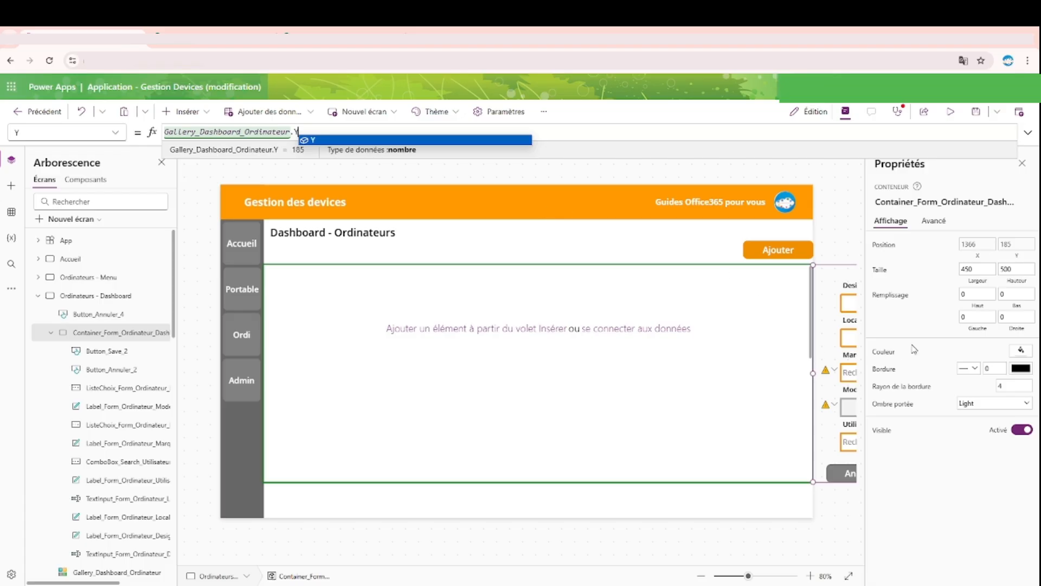
Step: Review the form container's X formula, try placing the container over the gallery's right end at X 916, and undo the move
left_click(976, 244)
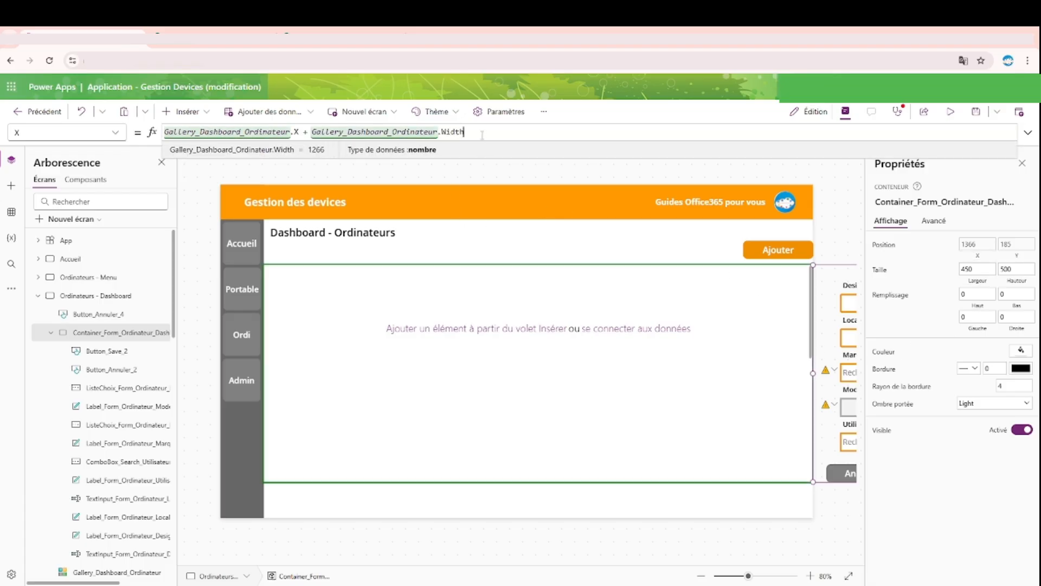
left_click_drag(466, 132, 154, 130)
left_click(1022, 164)
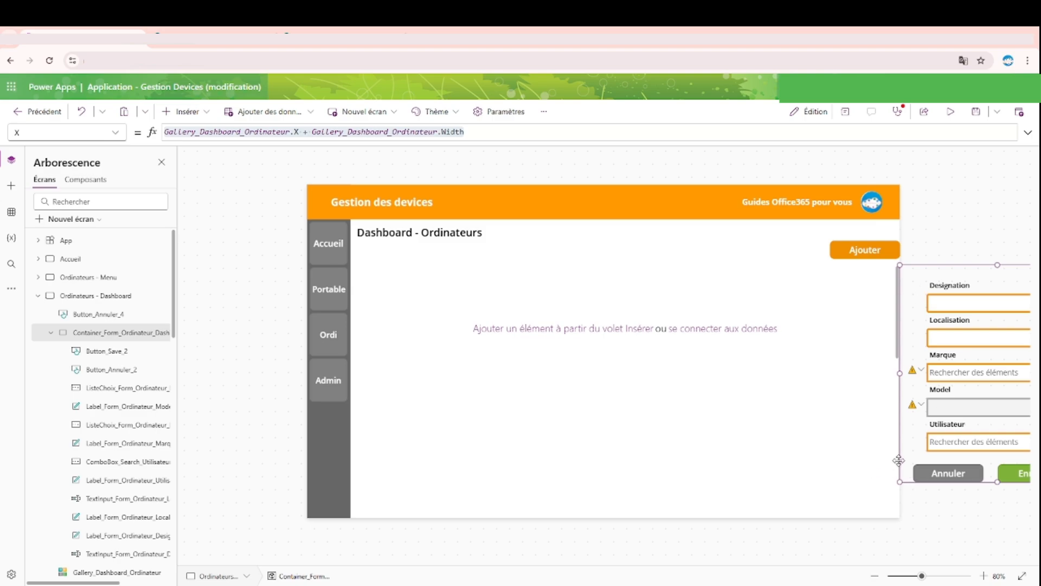
left_click_drag(900, 460, 774, 415)
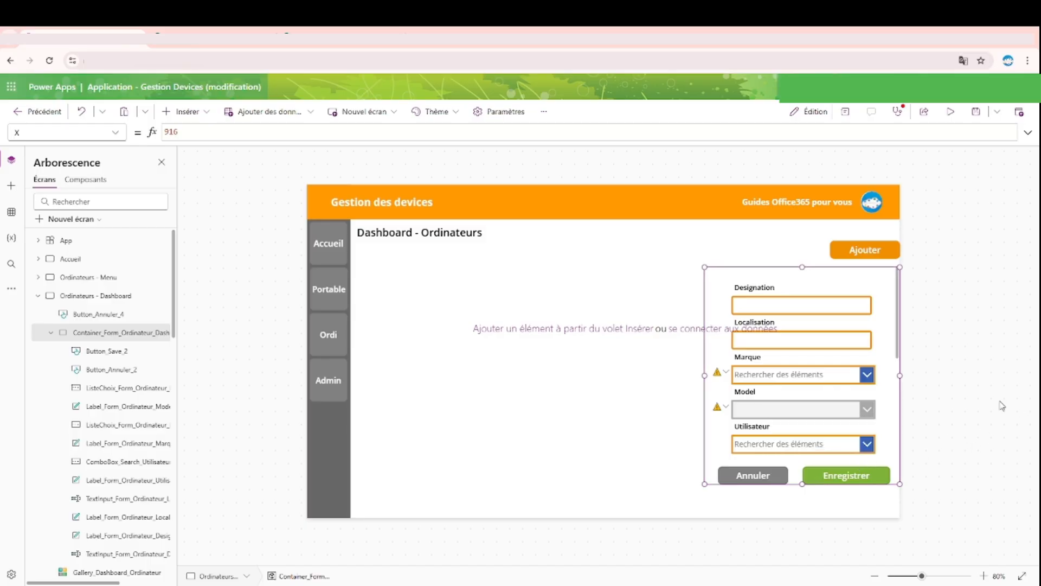
left_click(988, 402)
key("ctrl+z")
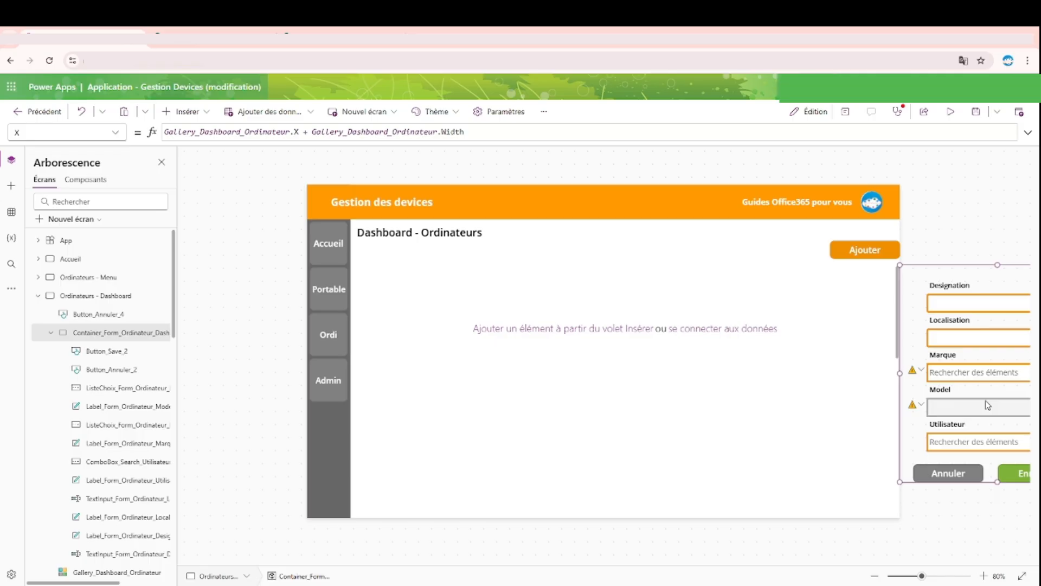
left_click(845, 111)
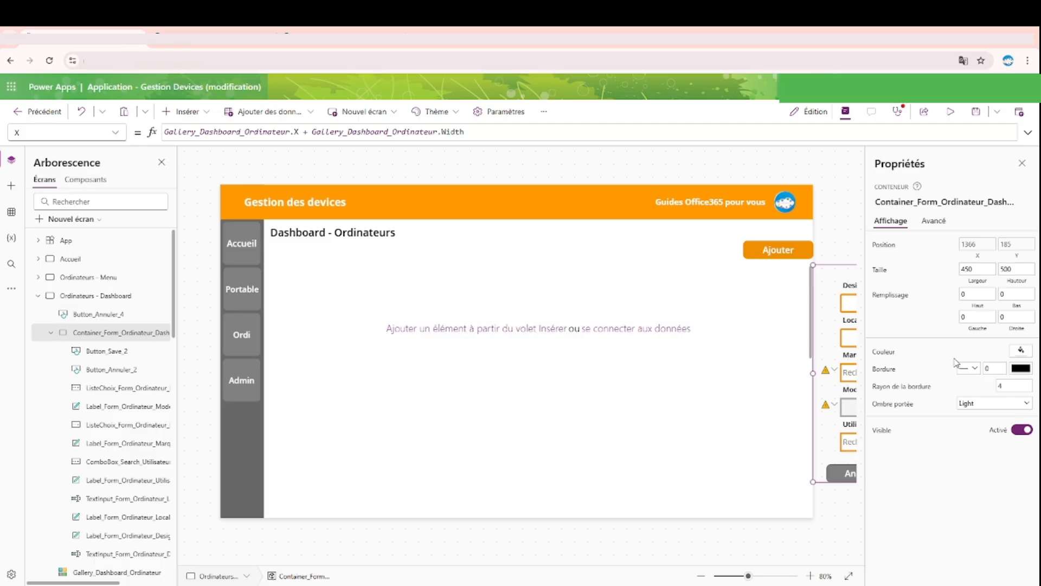
Step: Check the dashboard in preview and set the Ajouter button's X position to 1150
left_click(951, 111)
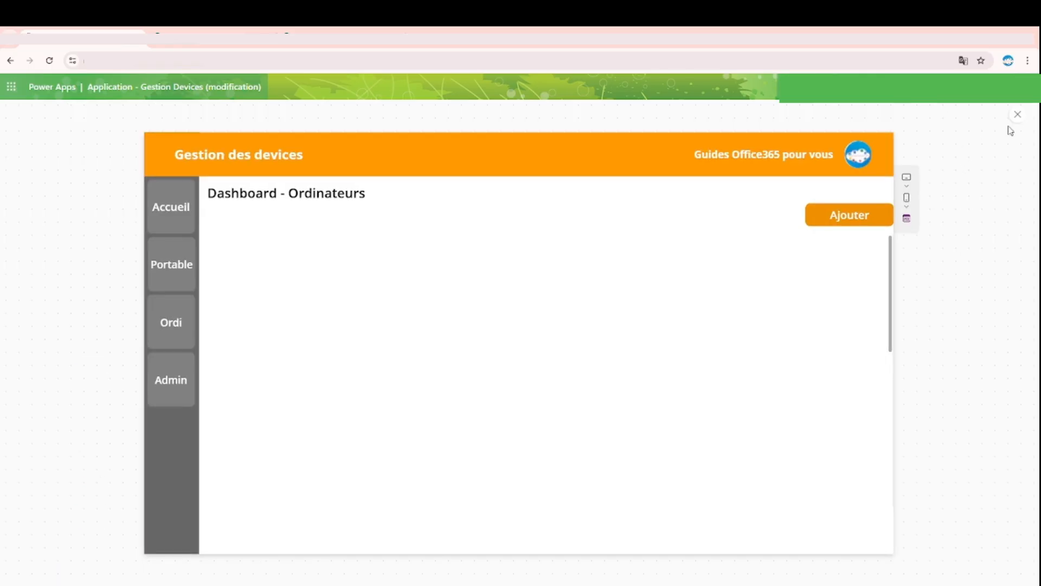
left_click(1017, 115)
left_click(759, 244)
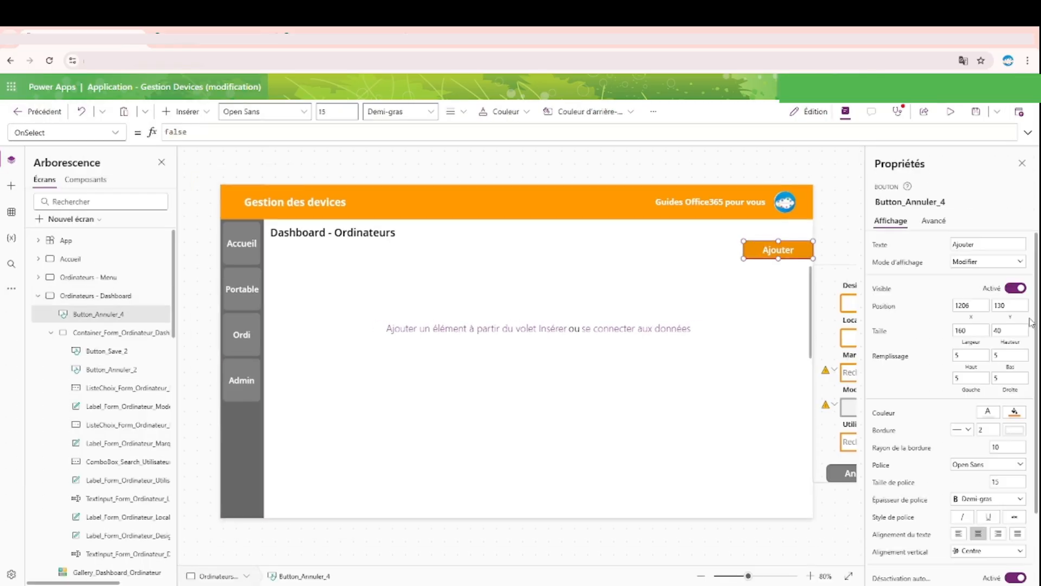
left_click(976, 309)
Step: Preview the dashboard and test the Ajouter button in its new position
left_click(951, 111)
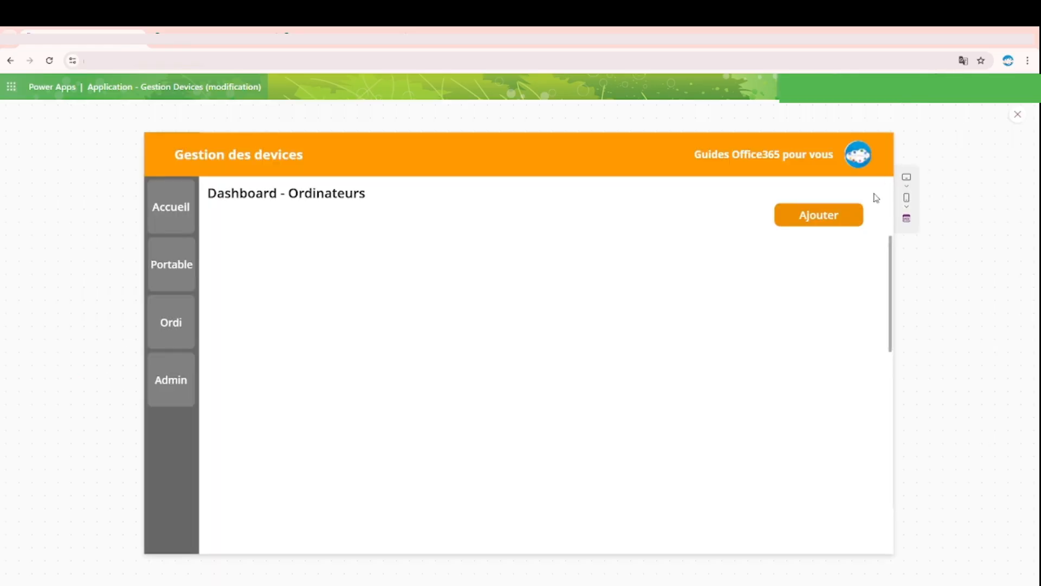
left_click(842, 216)
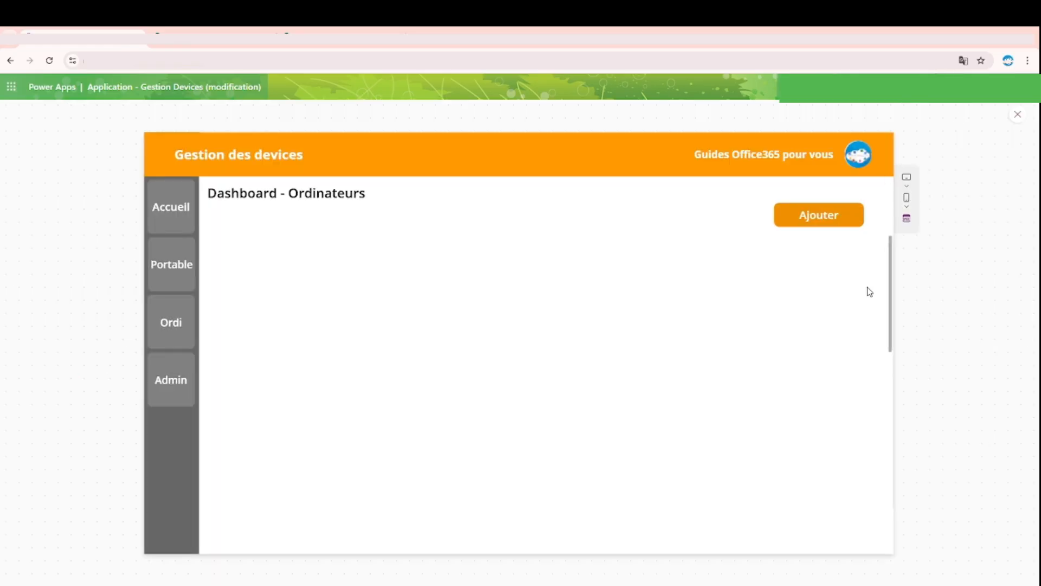
left_click(1017, 116)
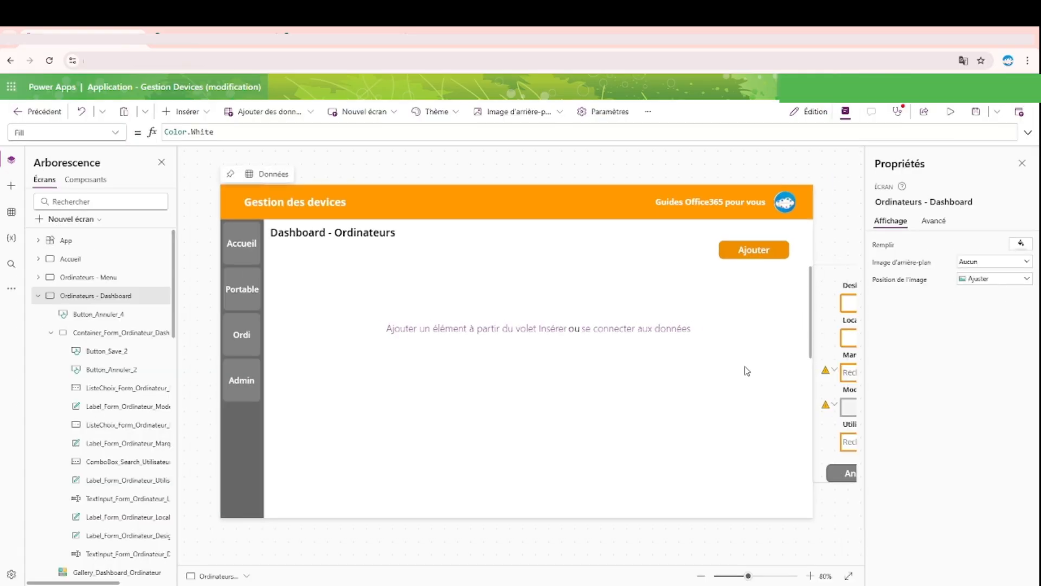
Step: Examine the width setting of Gallery_Dashboard_Ordinateur and the properties of the Ajouter button
left_click(590, 412)
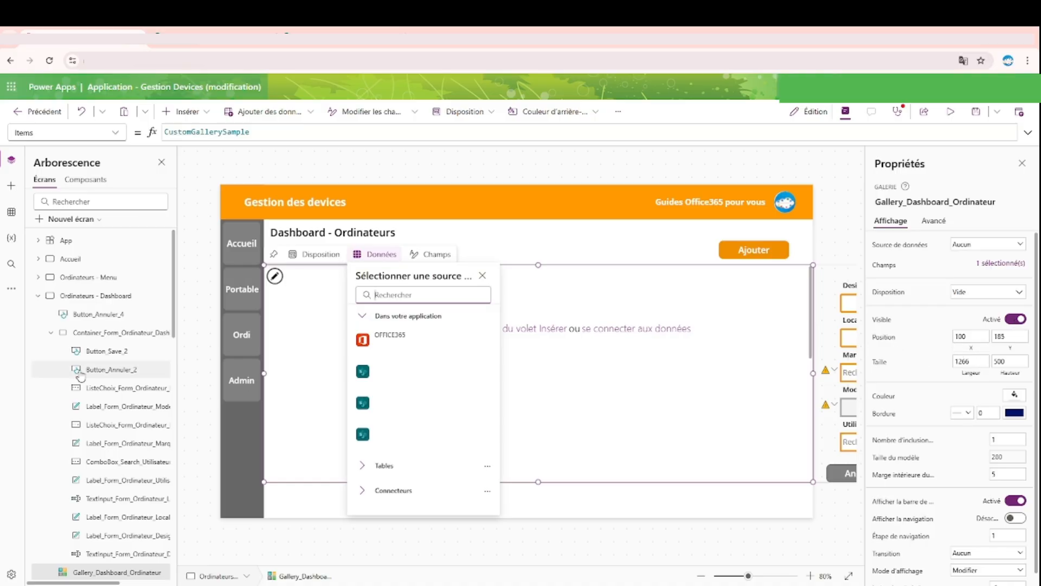
scroll(82, 378, "down", 4)
double_click(980, 360)
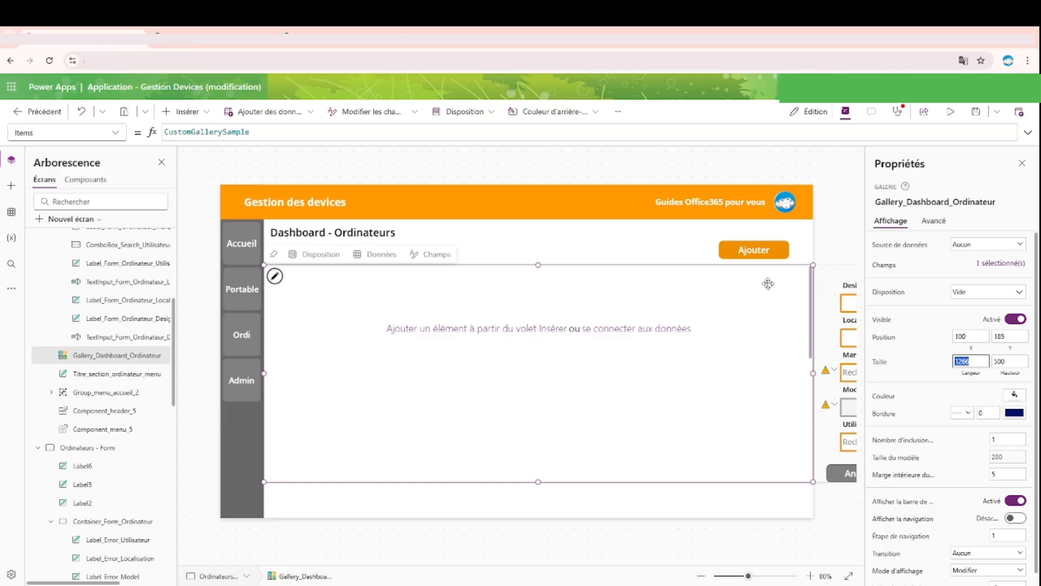
left_click(757, 250)
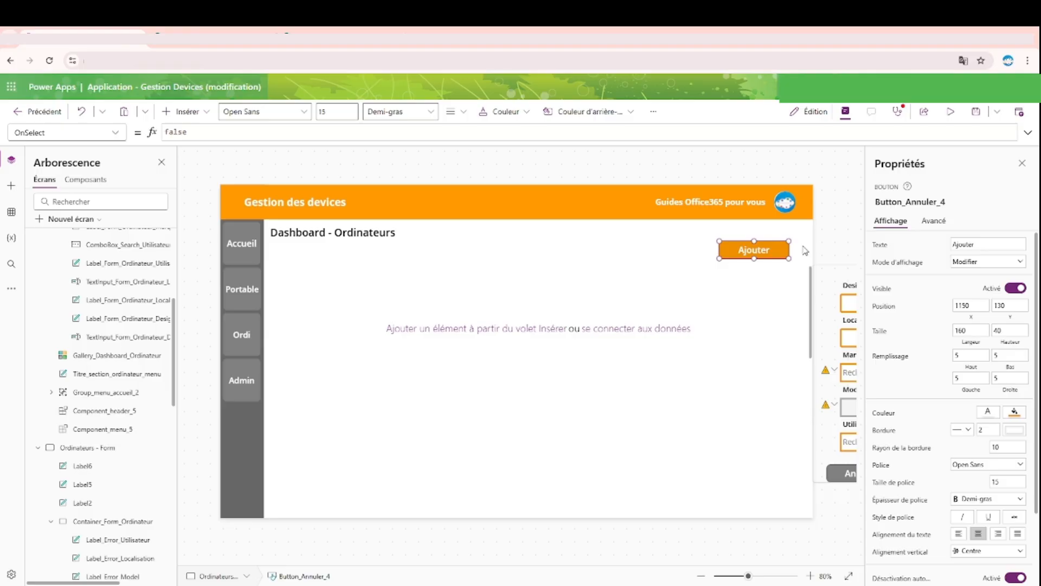
Step: Start an UpdateContext({}) formula in the OnVisible property of the Ordinateurs - Dashboard screen
scroll(109, 326, "up", 5)
left_click(117, 299)
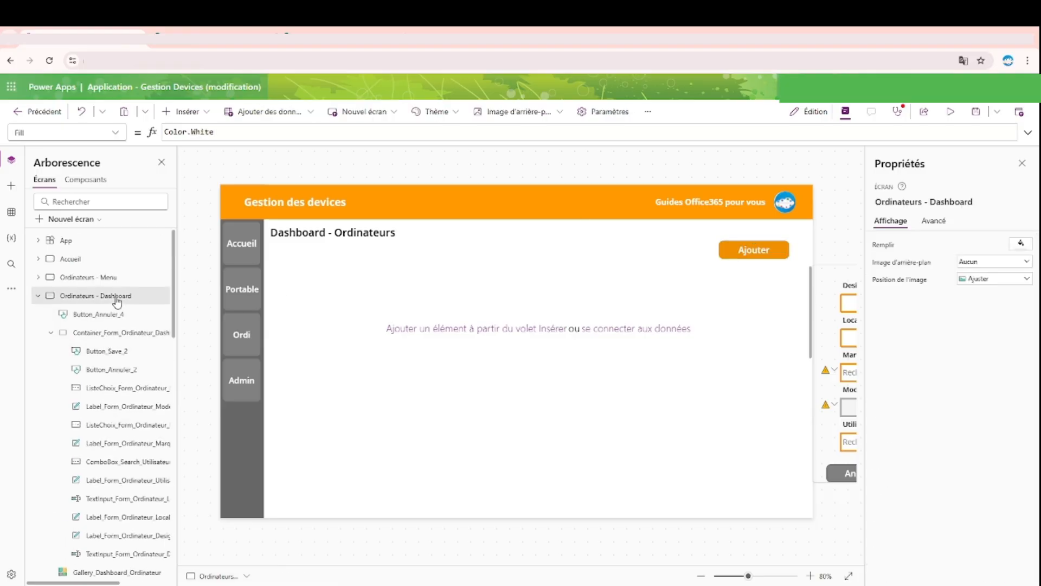
left_click(934, 220)
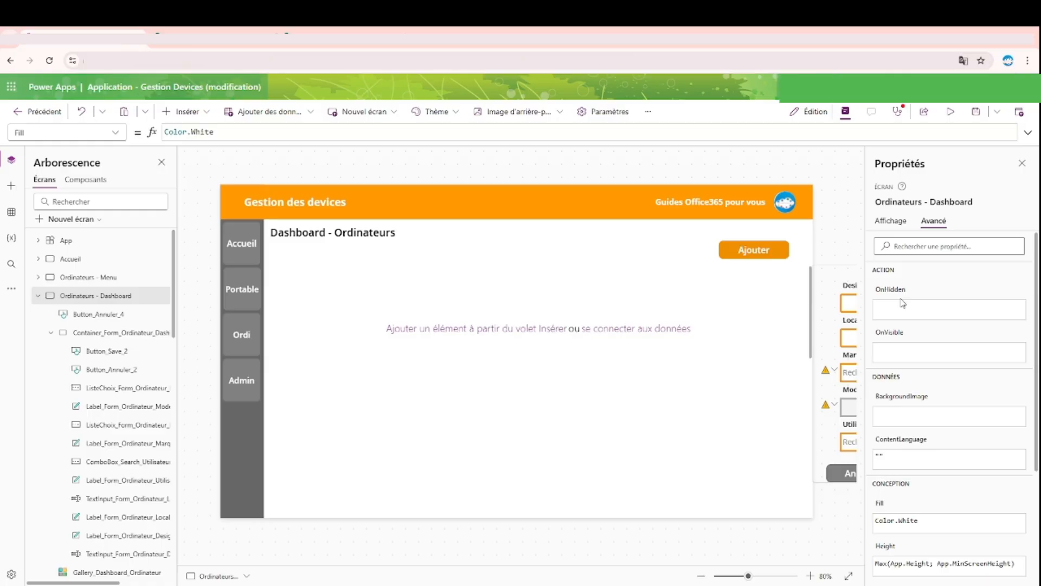
left_click(900, 334)
type("Up")
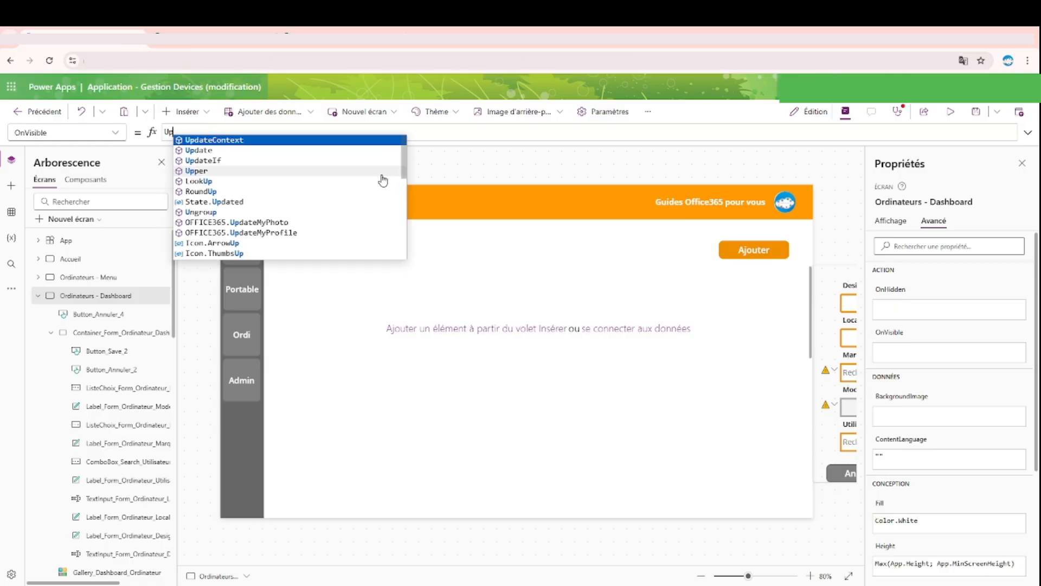
key("Tab")
type("{})")
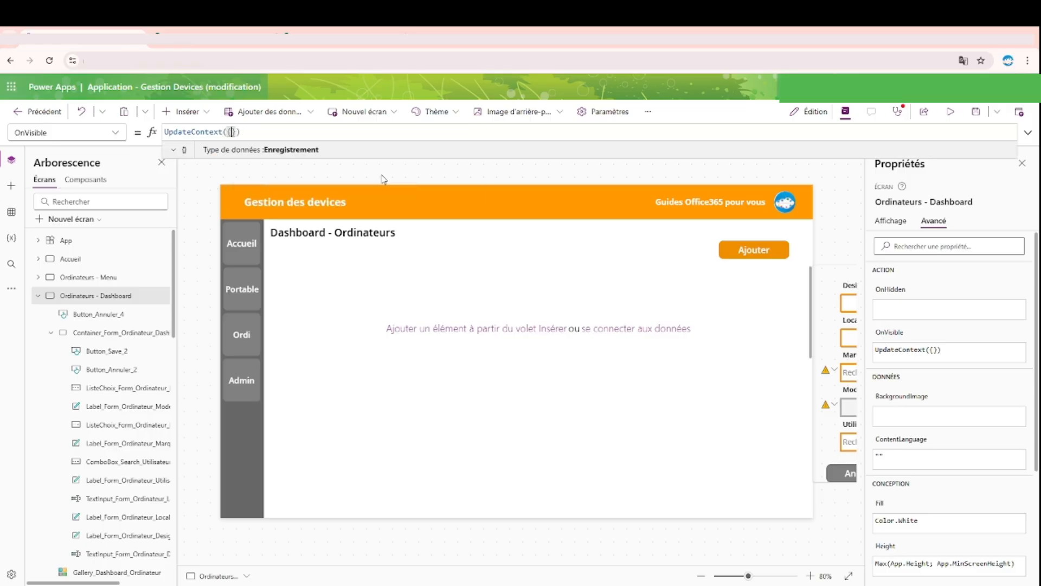
type("gal")
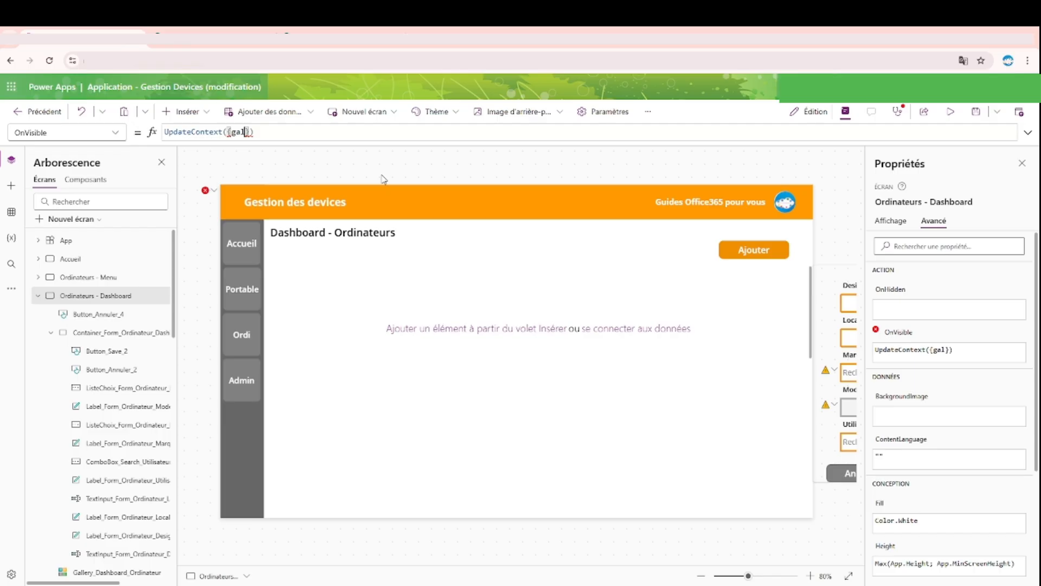
Step: Define the context variable galery_Width with the value 1266 inside the dashboard's UpdateContext record
key("BackSpace")
type("lery_Width")
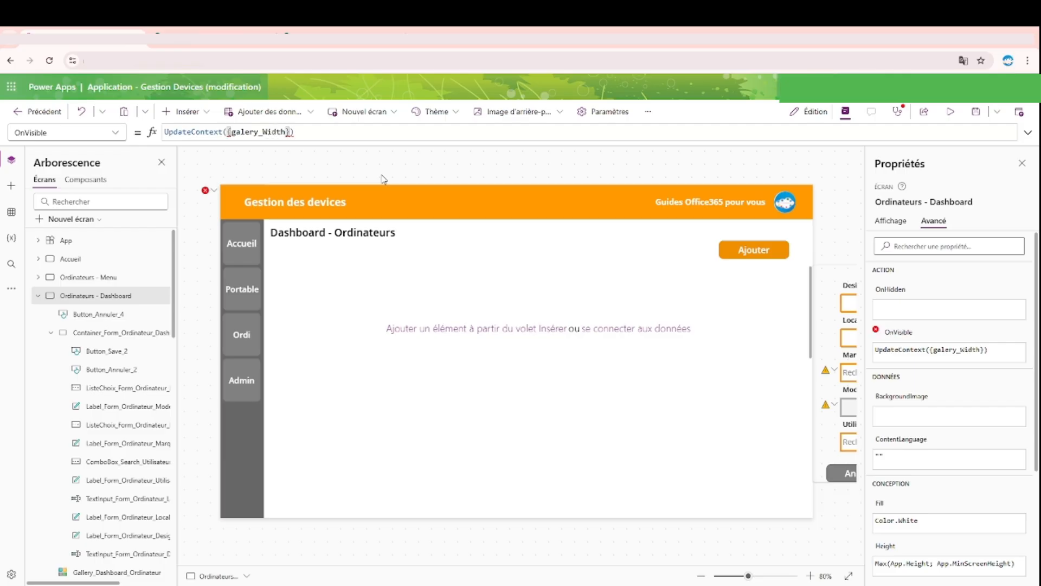
type("; 1266")
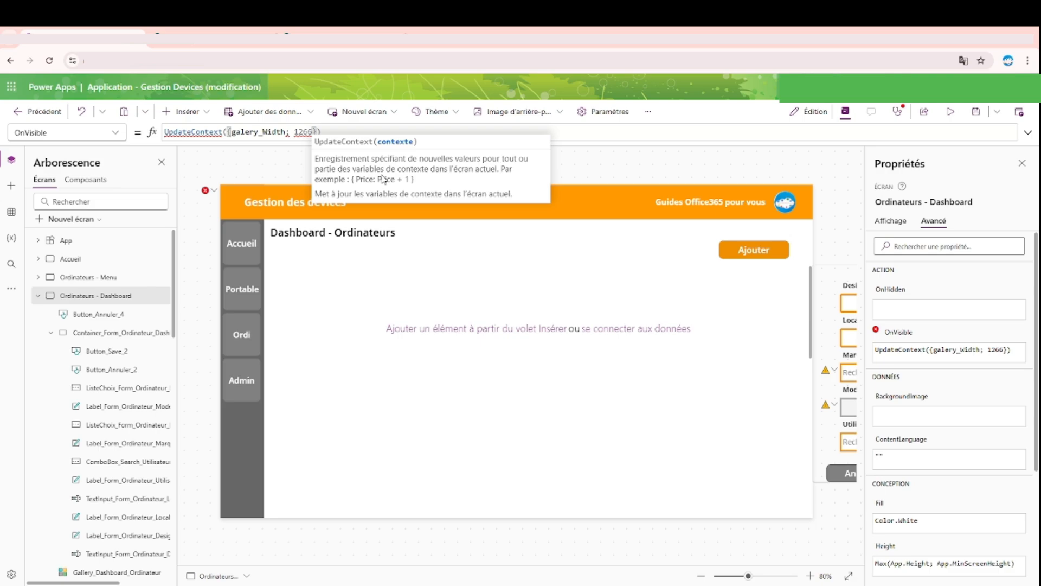
left_click(290, 131)
key("BackSpace")
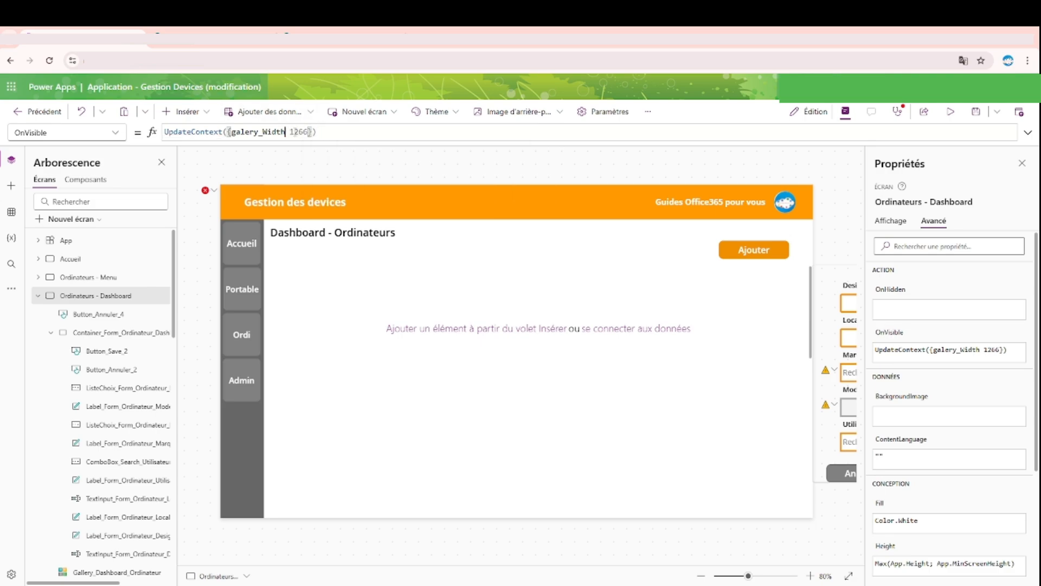
type(":")
Step: Reload the dashboard screen to initialise the variable and set the width of Gallery_Dashboard_Ordinateur to galery_Width
double_click(259, 132)
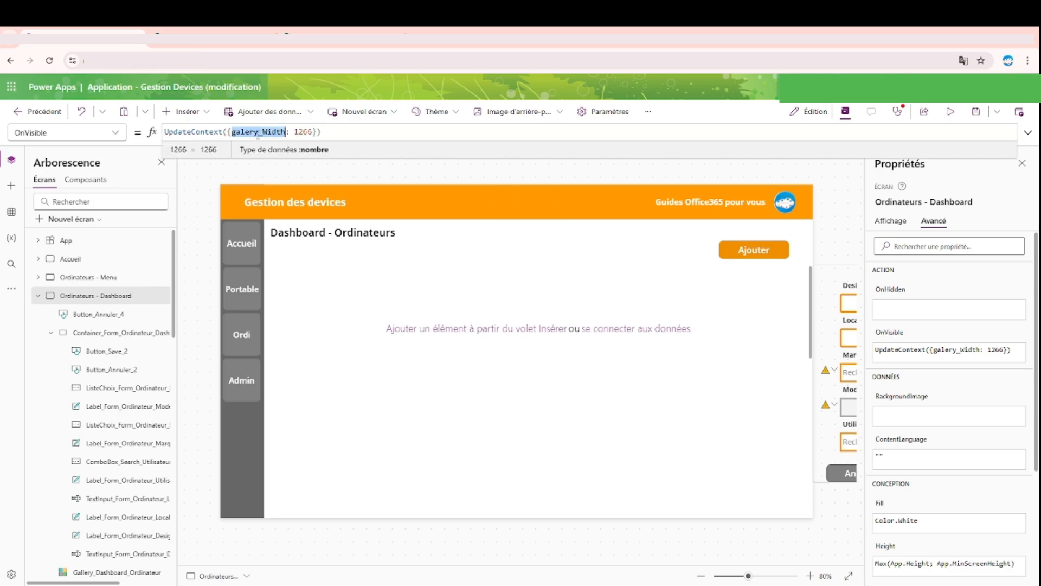
left_click(90, 278)
left_click(121, 297)
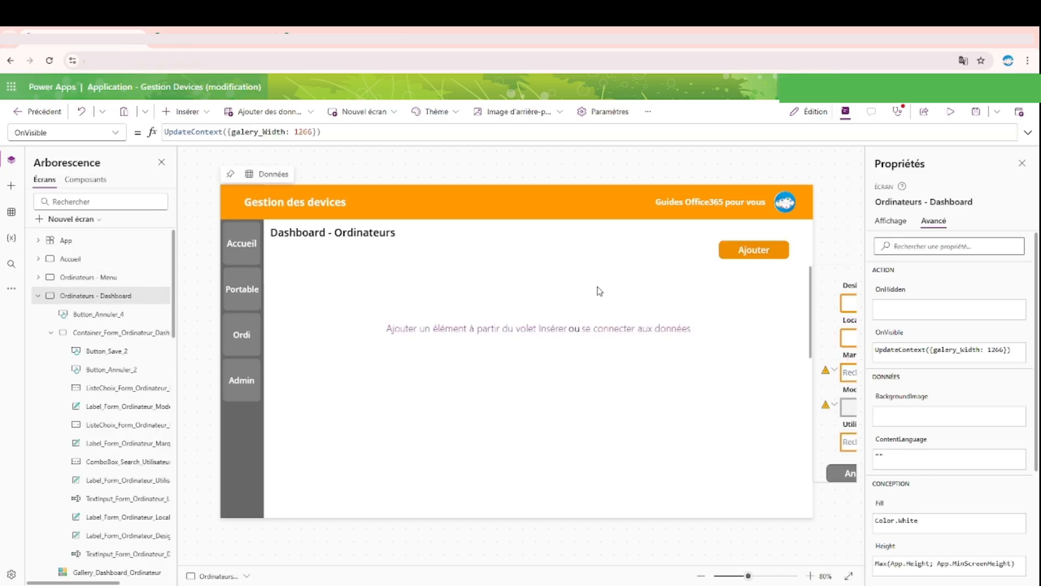
left_click(523, 402)
left_click(901, 228)
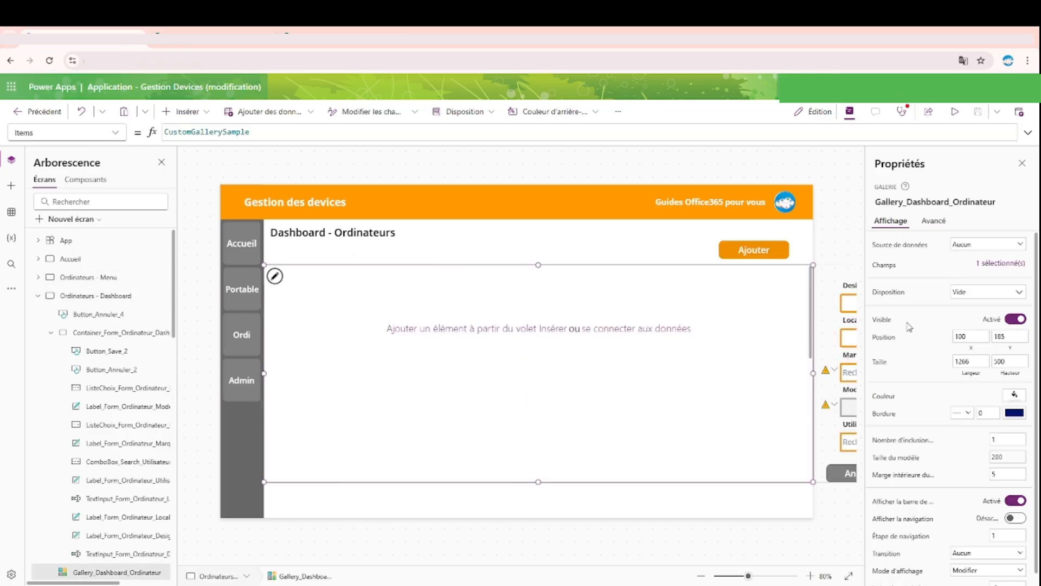
left_click(971, 361)
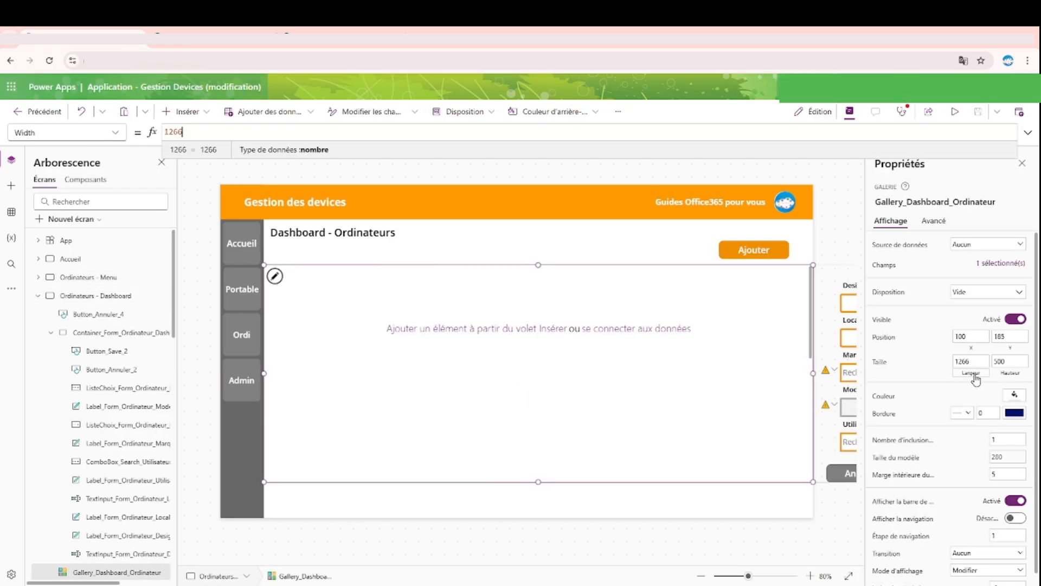
Step: Copy the dashboard's OnVisible formula into the Ajouter button's OnSelect and change it to UpdateContext({galery_Width: 1266 - 450})
left_click(193, 218)
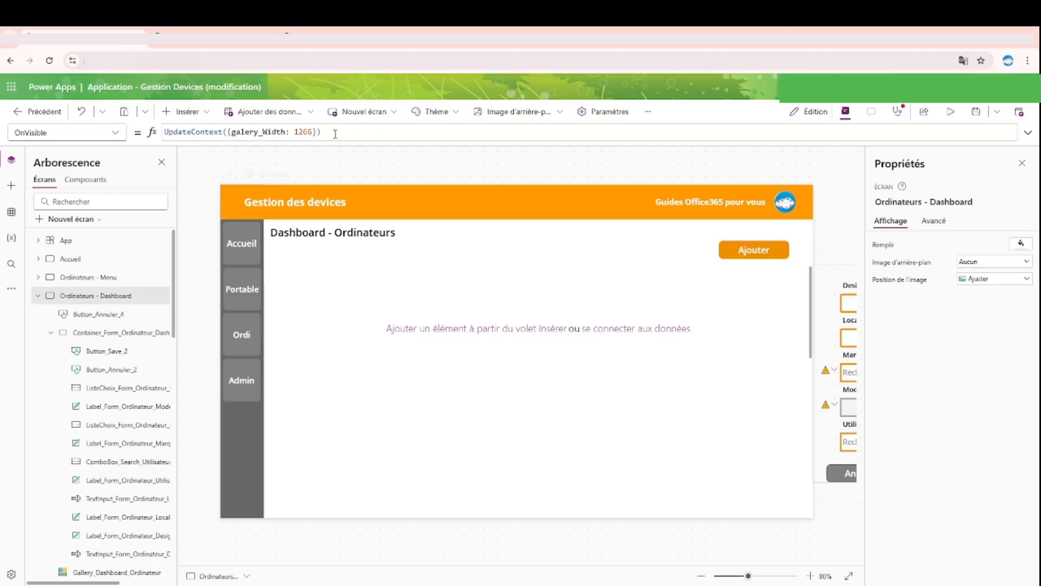
left_click_drag(336, 133, 77, 136)
key("ctrl+c")
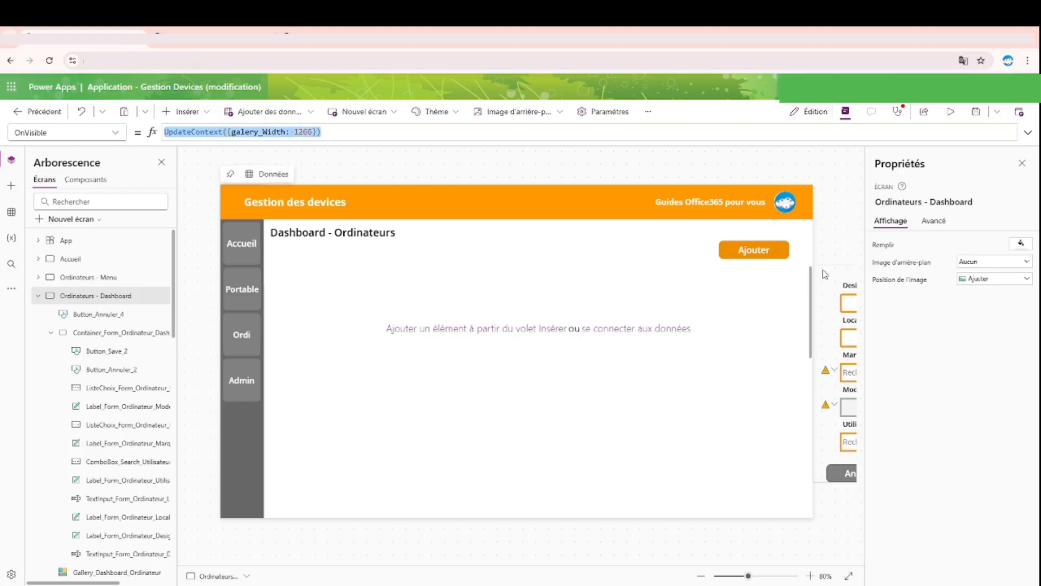
left_click(104, 333)
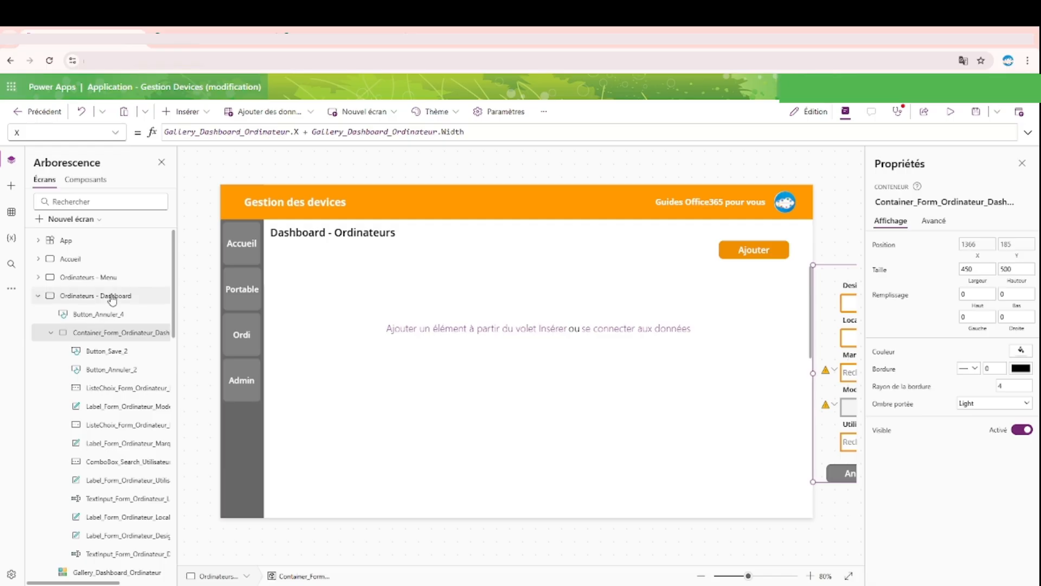
left_click(757, 248)
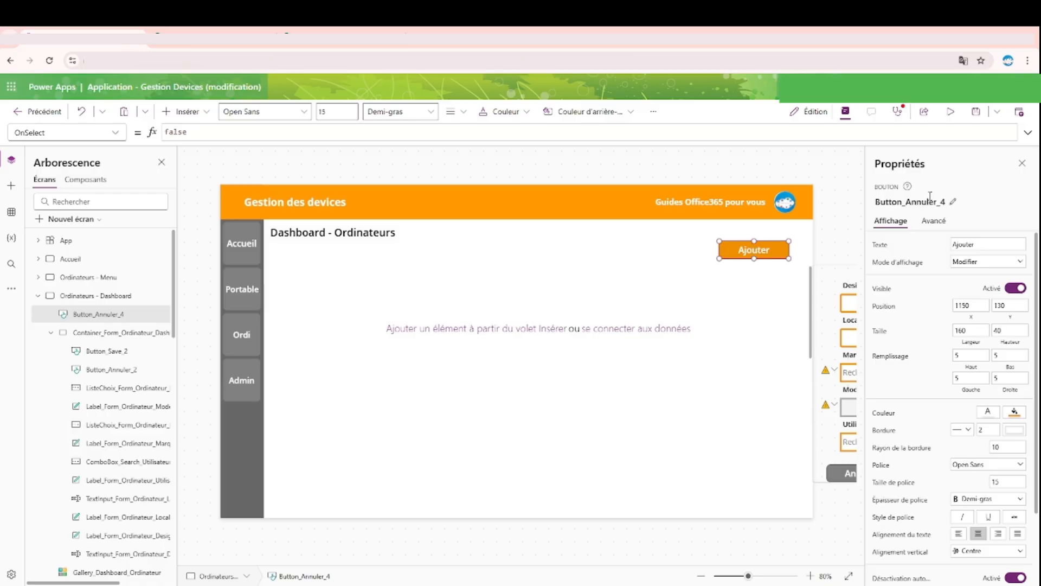
left_click_drag(214, 131, 164, 136)
key("ctrl+v")
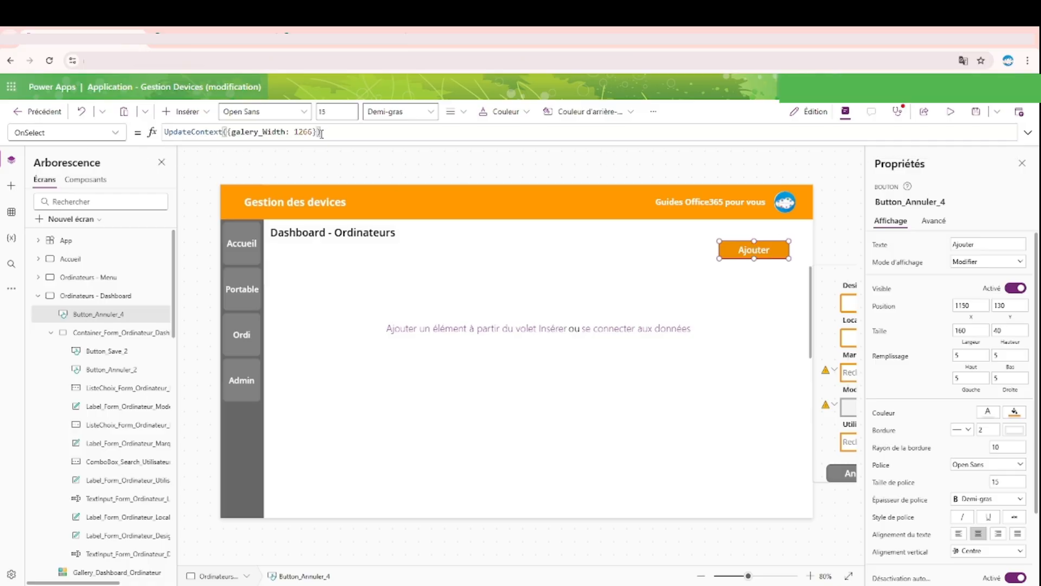
left_click(314, 132)
type("- ")
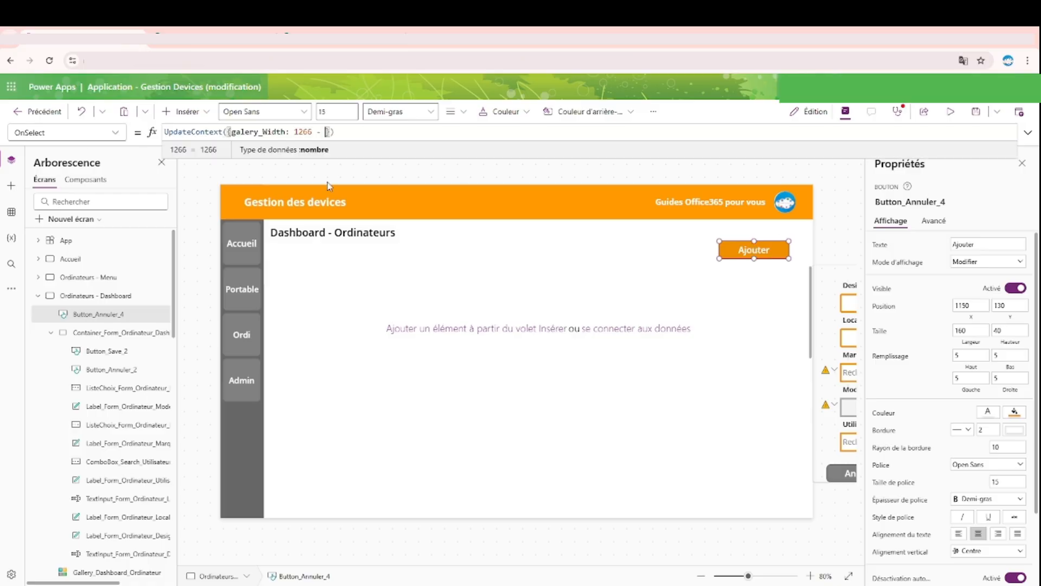
type("450")
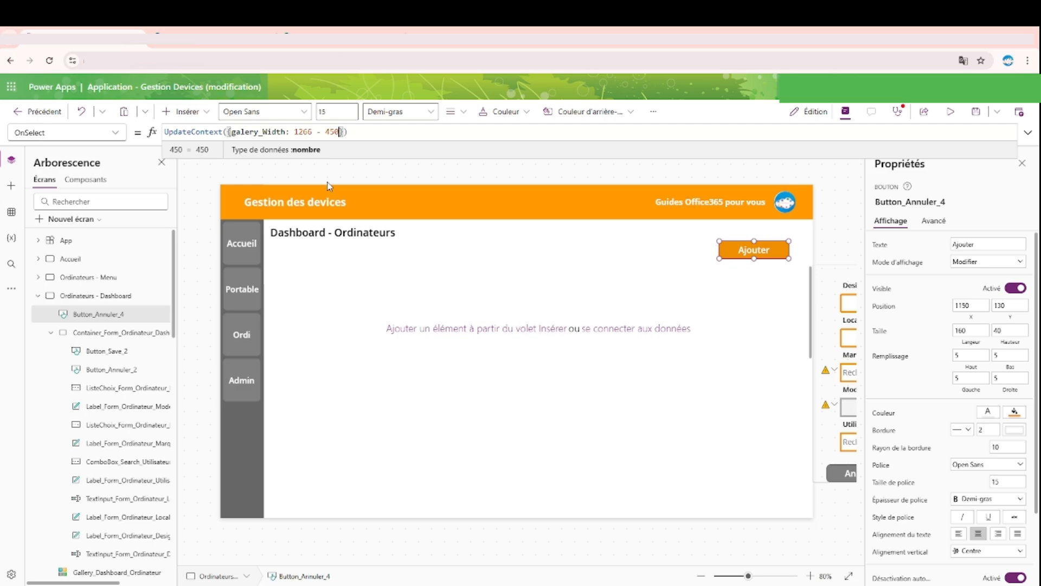
Step: Preview the dashboard and test whether the Ajouter button slides the form in beside the gallery
left_click(951, 112)
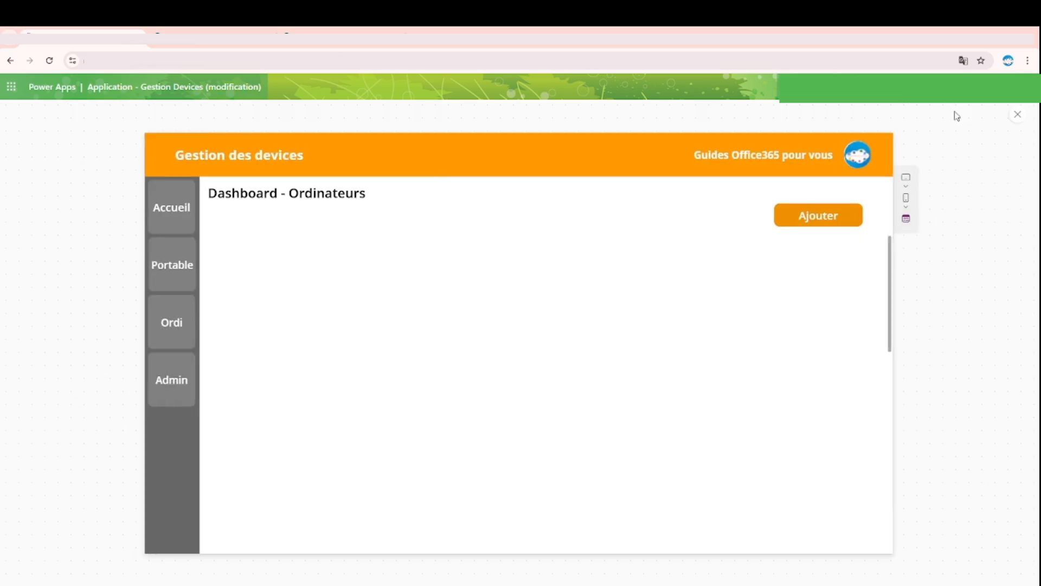
left_click(844, 225)
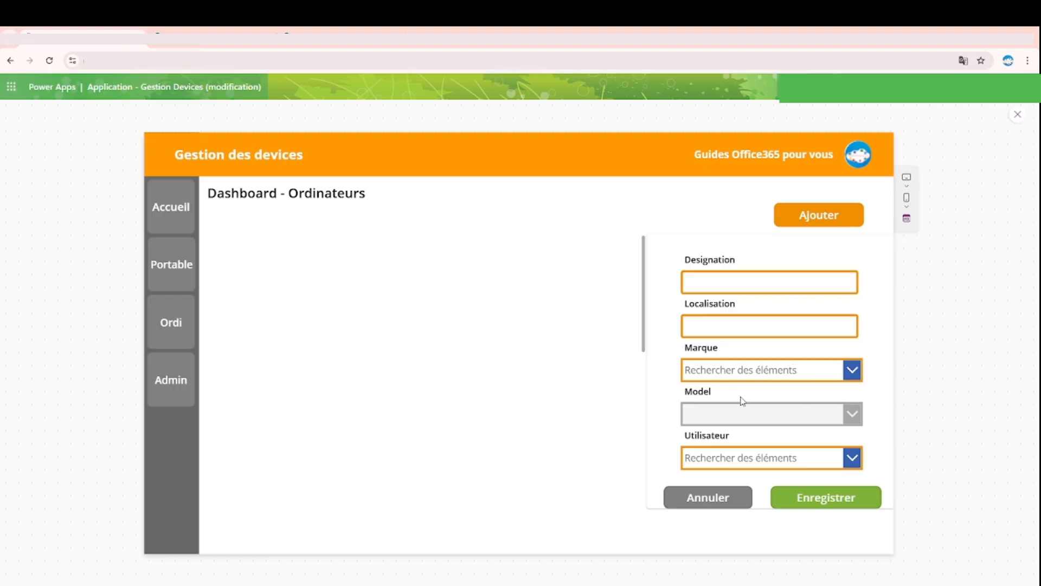
left_click(1018, 114)
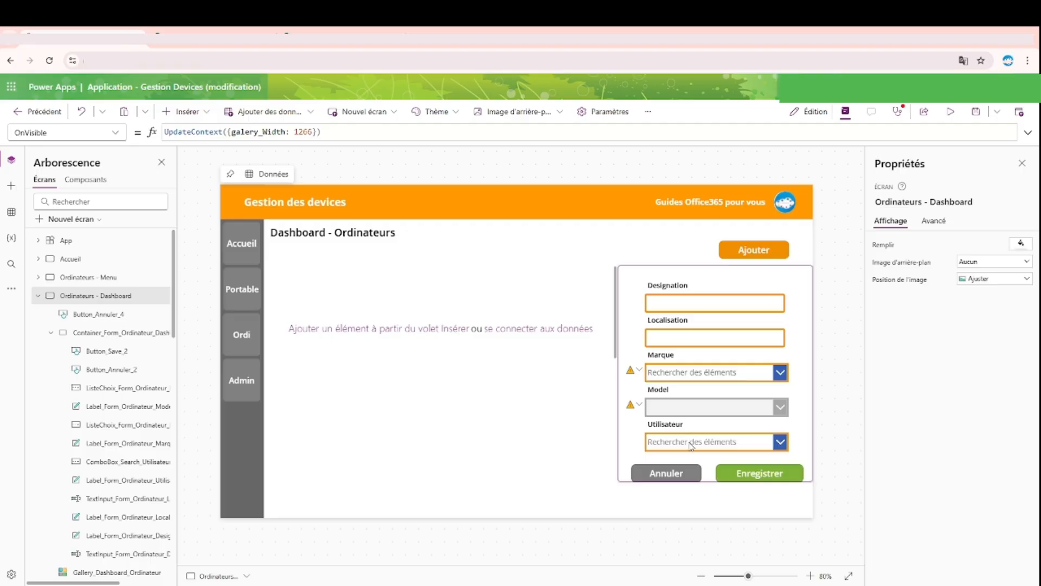
Step: Check the dashboard form's Annuler button and the DisplayMode formula of the Enregistrer button on the Ordinateurs - Form screen
left_click(667, 475)
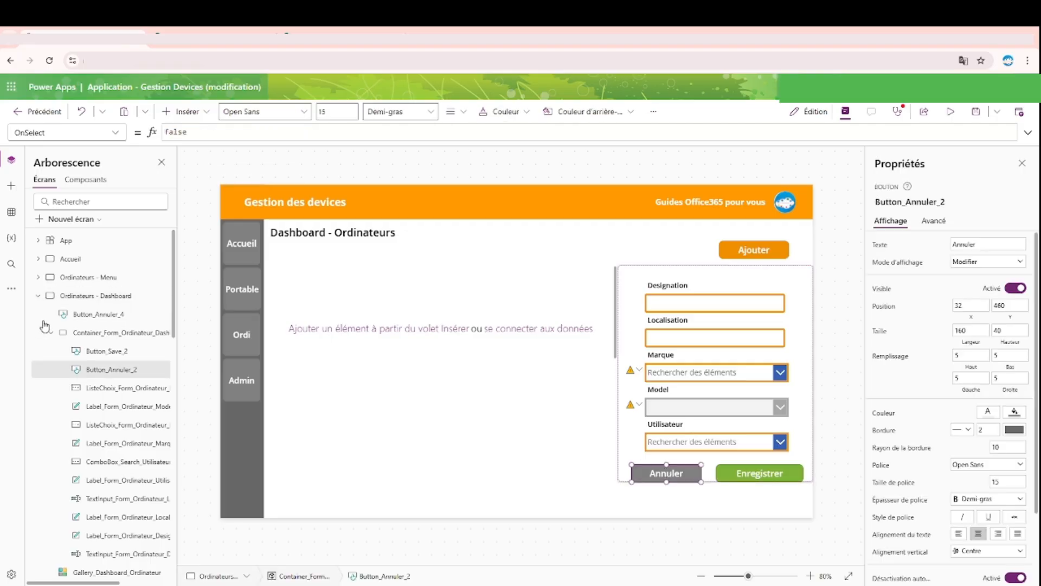
left_click(38, 296)
left_click(70, 316)
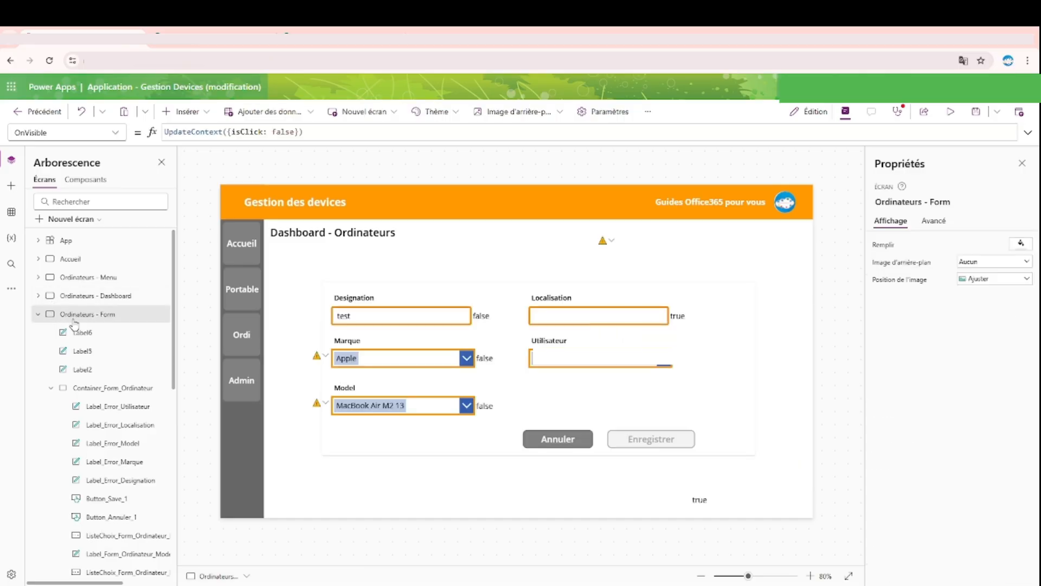
left_click(640, 444)
left_click(1025, 134)
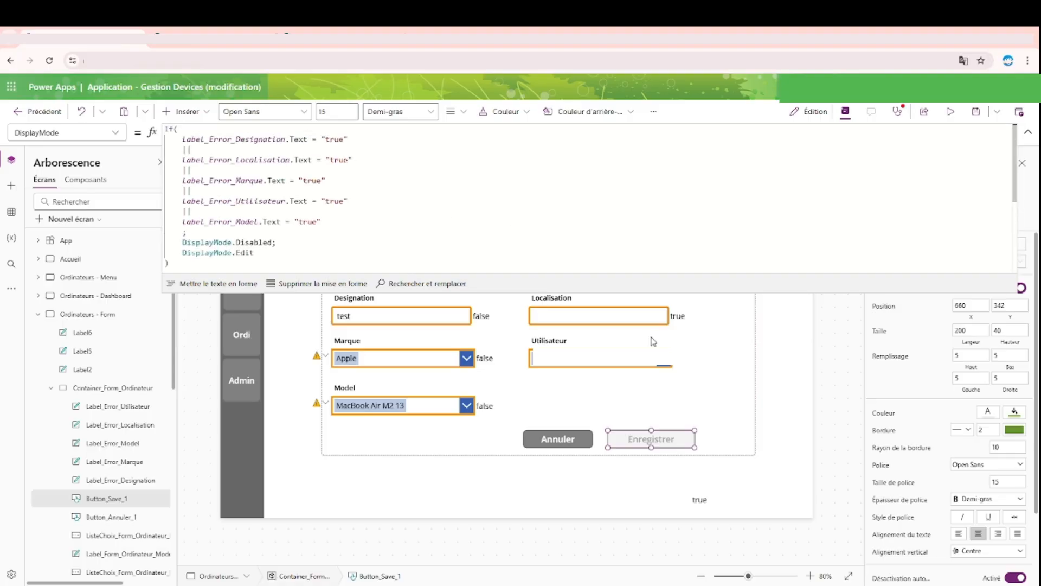
left_click(1028, 131)
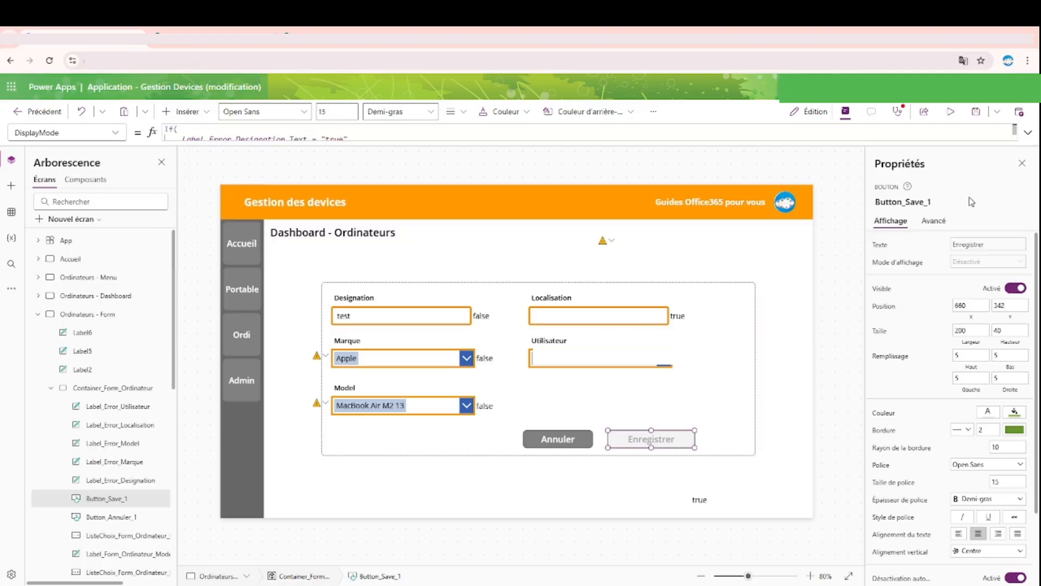
Step: Copy the five Reset lines from the Enregistrer button's OnSelect formula and replace the Annuler button's OnSelect with them
left_click(933, 221)
left_click(893, 290)
left_click(1028, 132)
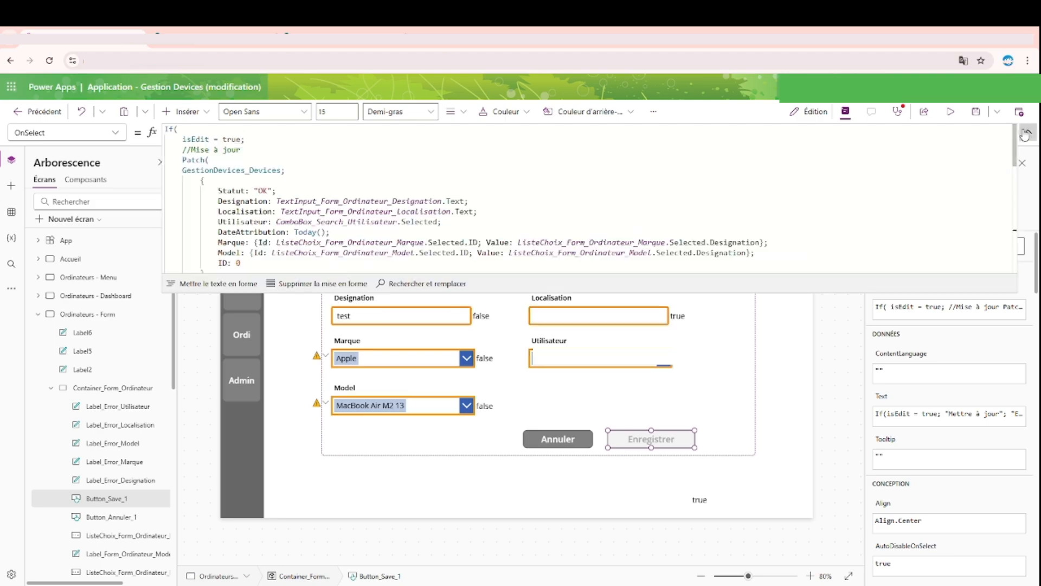
scroll(326, 217, "down", 3)
scroll(246, 234, "down", 5)
left_click_drag(399, 203, 136, 166)
key("ctrl+c")
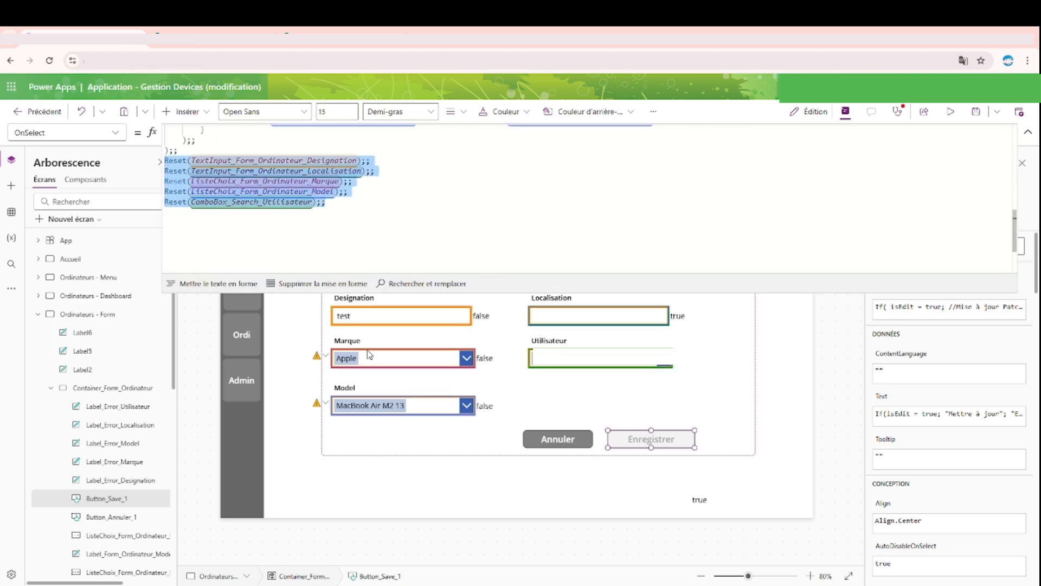
left_click(558, 438)
key("ctrl+a")
key("ctrl+v")
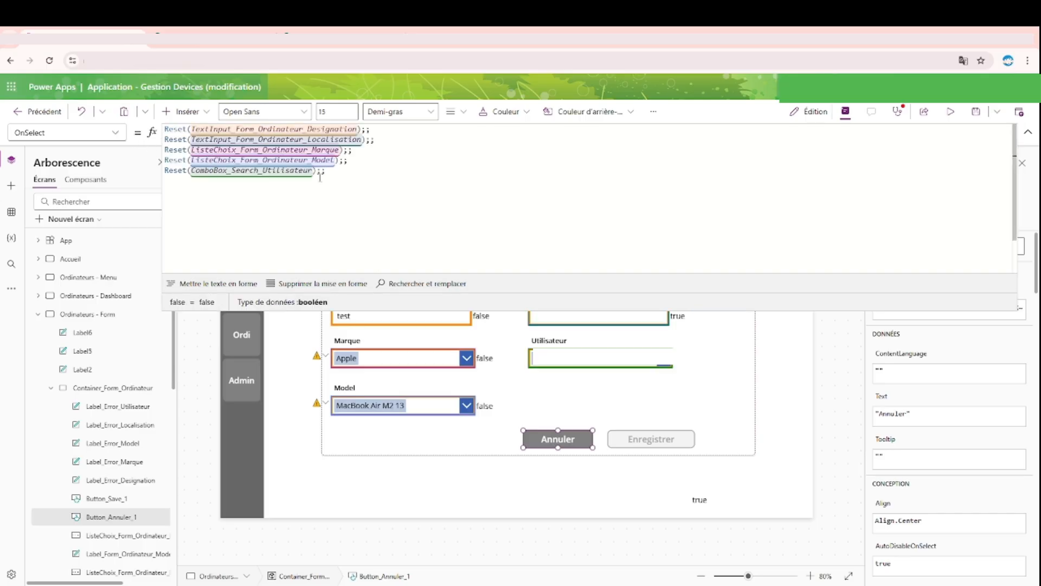
left_click(1028, 133)
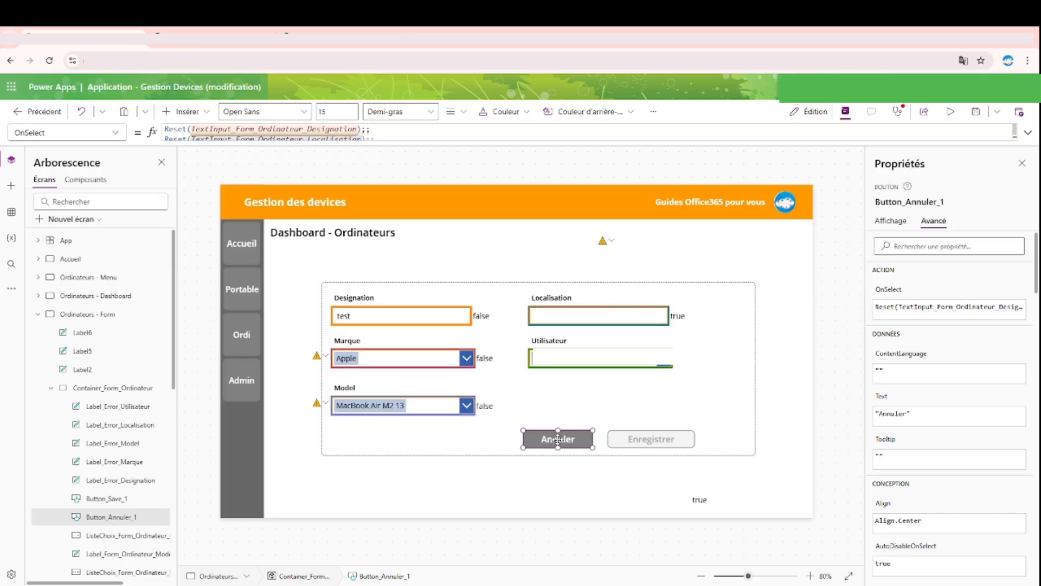
Step: Preview the Ordinateurs - Form screen and test that the Annuler button clears the form fields
left_click(951, 111)
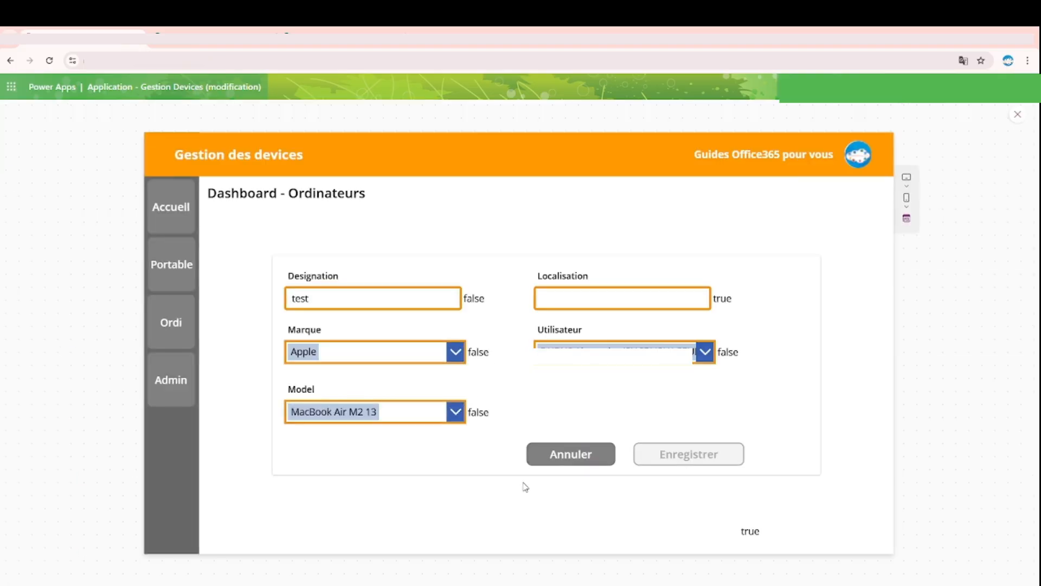
left_click(554, 459)
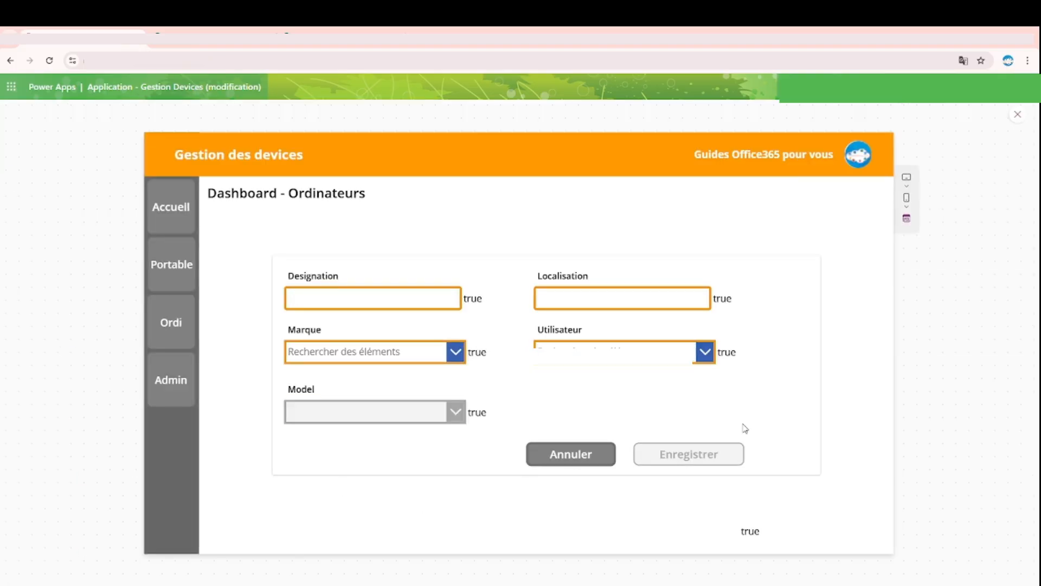
left_click(1018, 114)
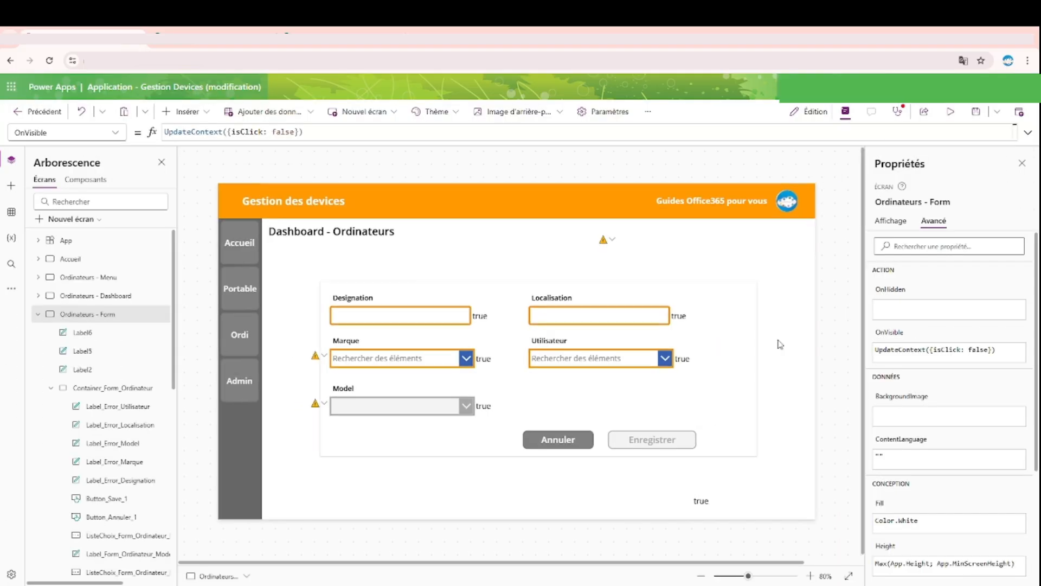
Step: Add a Navigate call targeting 'Ordinateurs - Dashboard' below the Reset lines in the OnSelect formula of the form screen's Annuler button
left_click(564, 442)
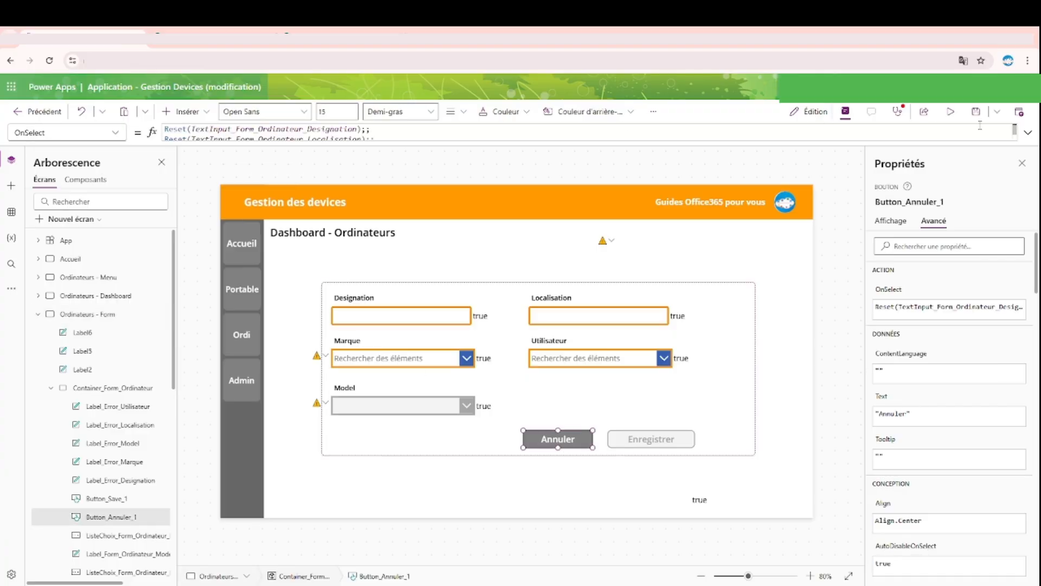
left_click(1028, 133)
left_click(481, 203)
key("shift+Return")
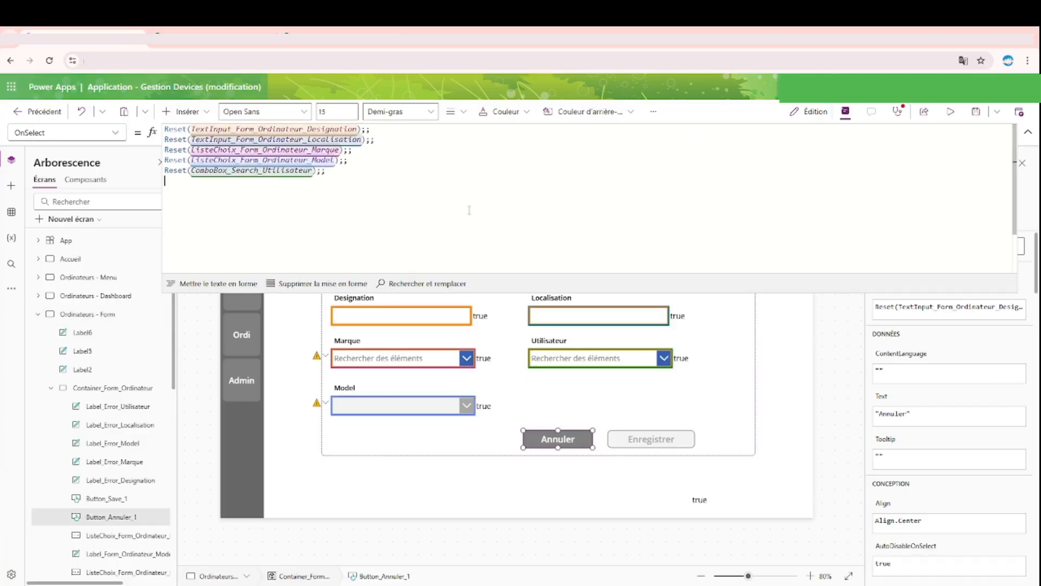
type("N")
key("Tab")
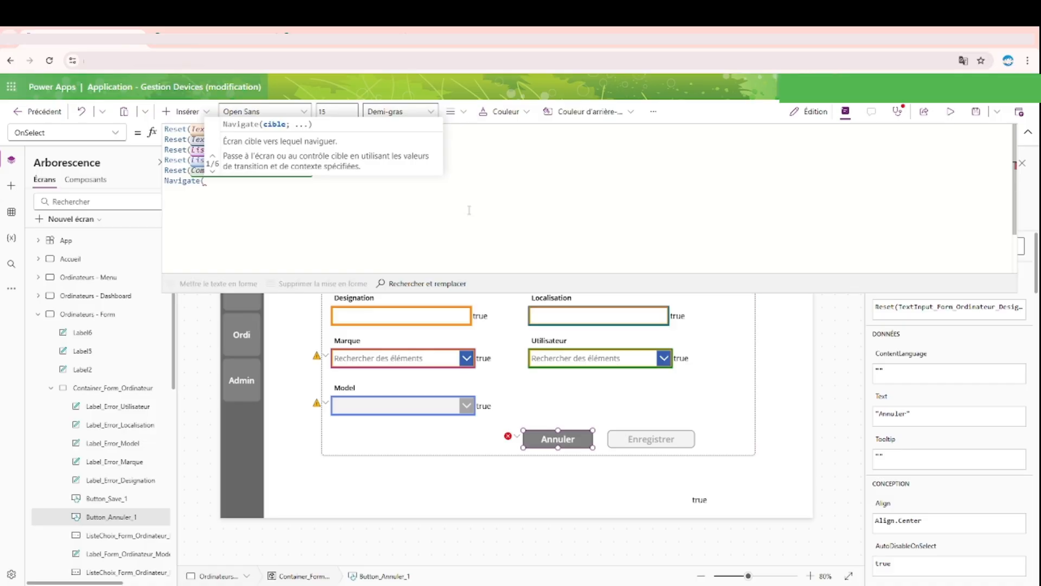
type("das")
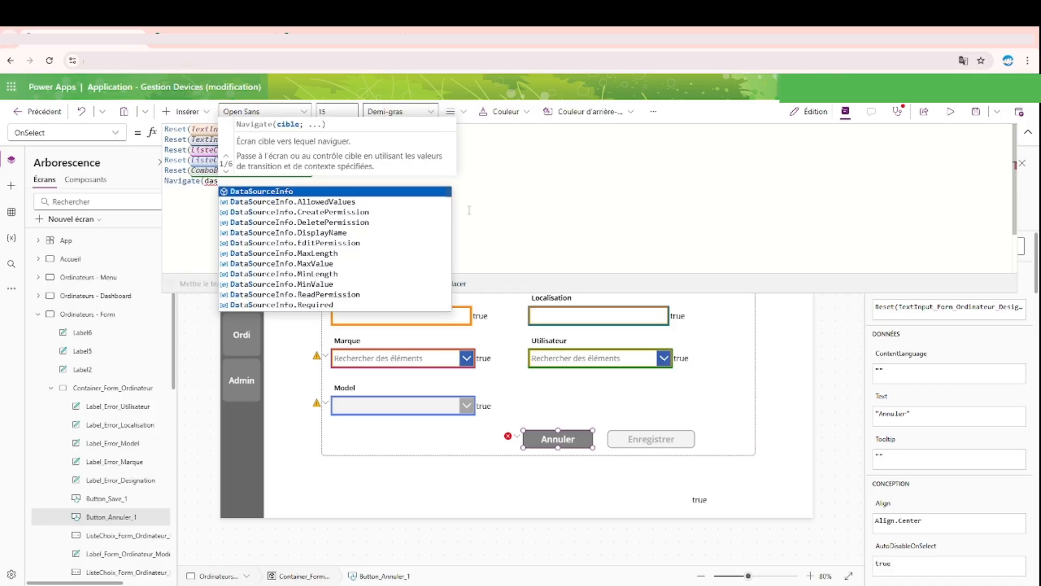
key("BackSpace")
key("BackSpace")
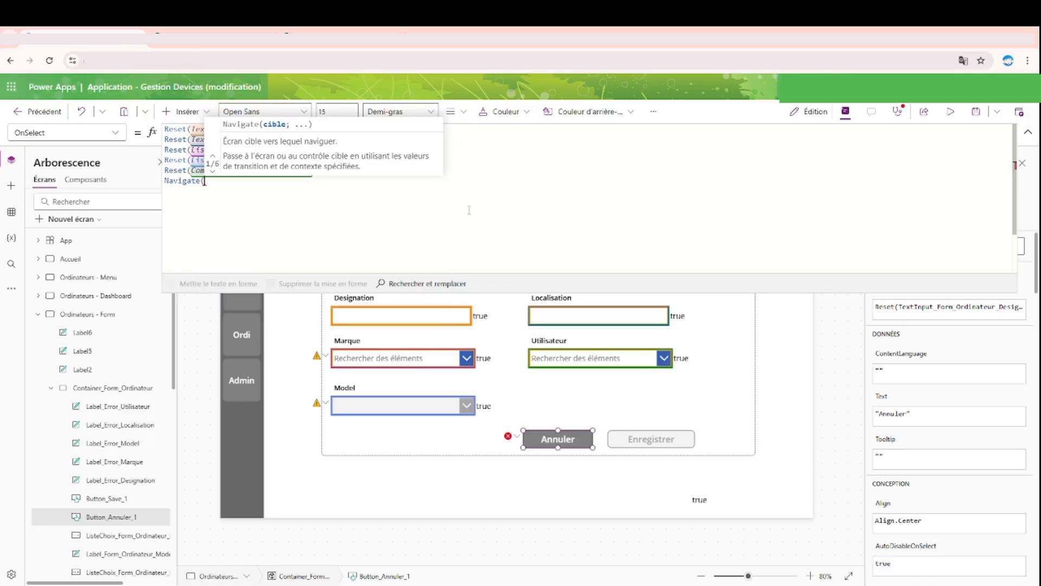
type("Ordi")
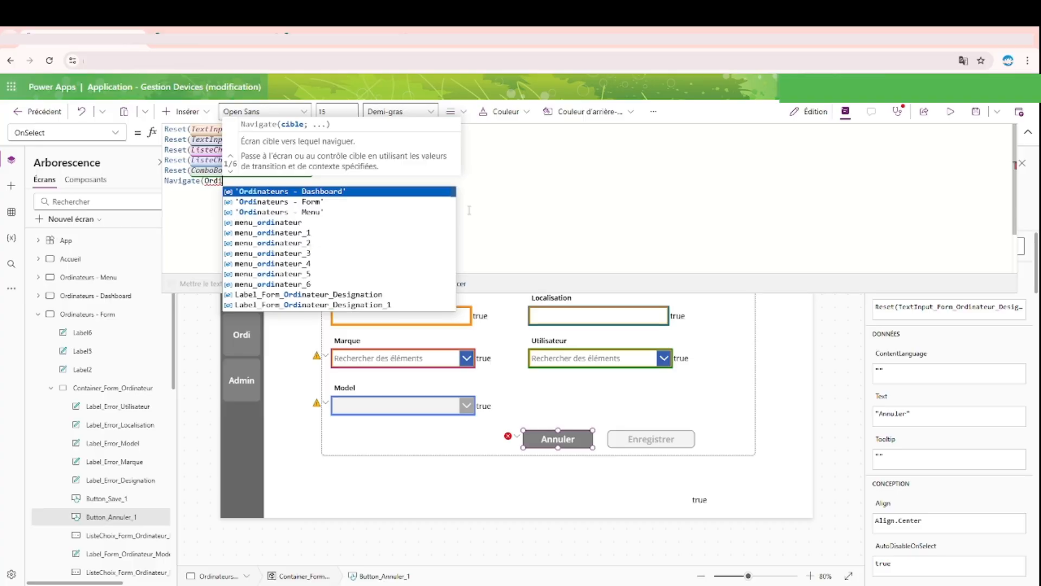
key("Tab")
Step: Complete the Navigate call with the ScreenTransition.Fade transition
type("; S")
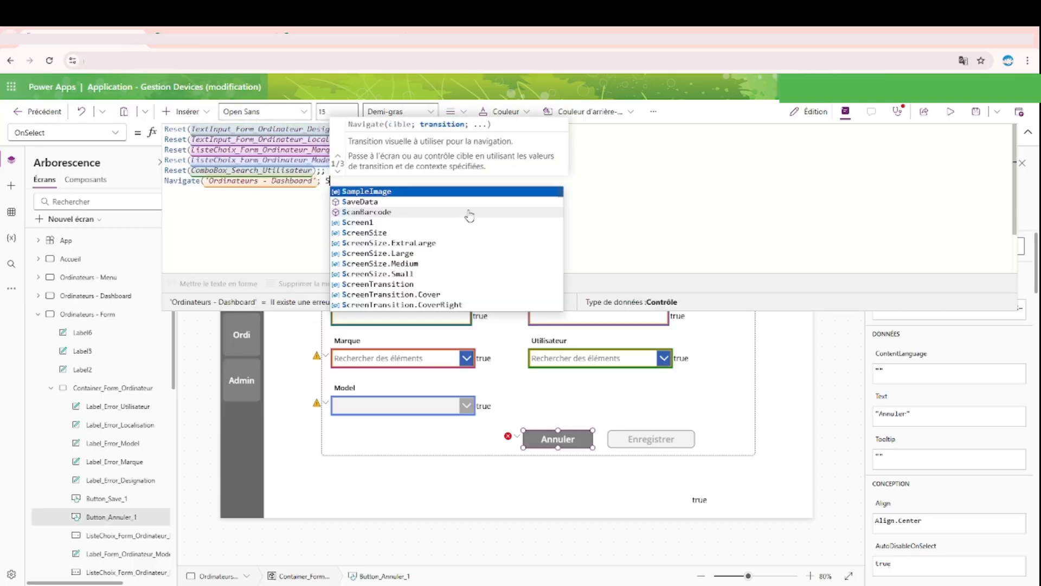
type("crt")
key("Down")
key("Down")
key("Down")
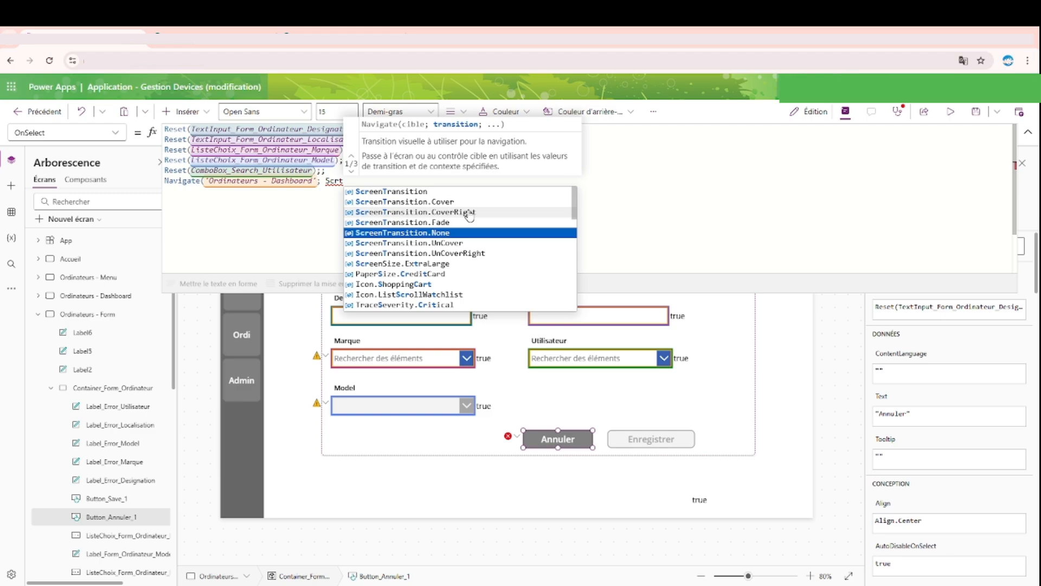
key("Up")
key("Tab")
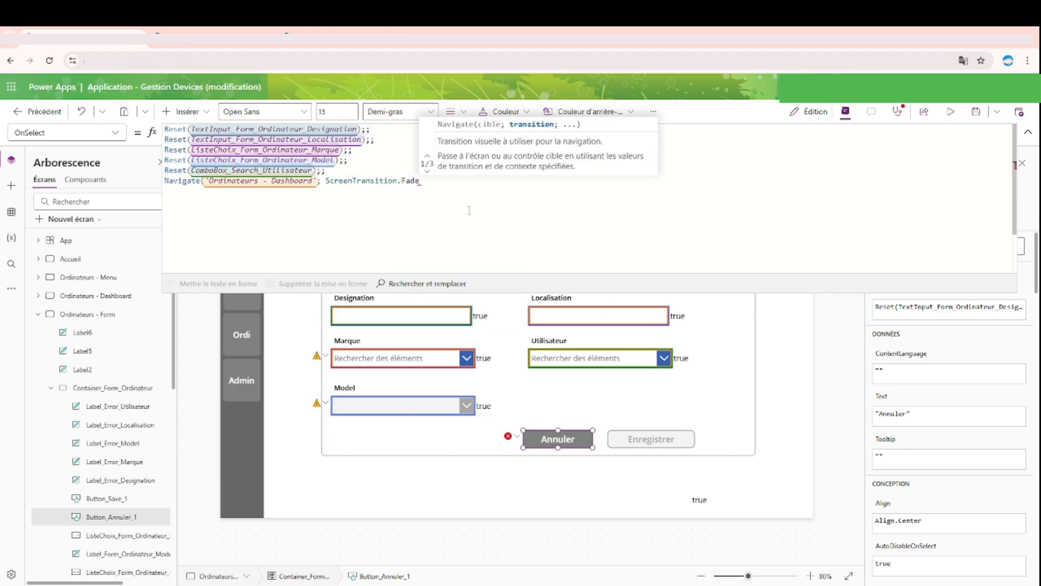
type(")")
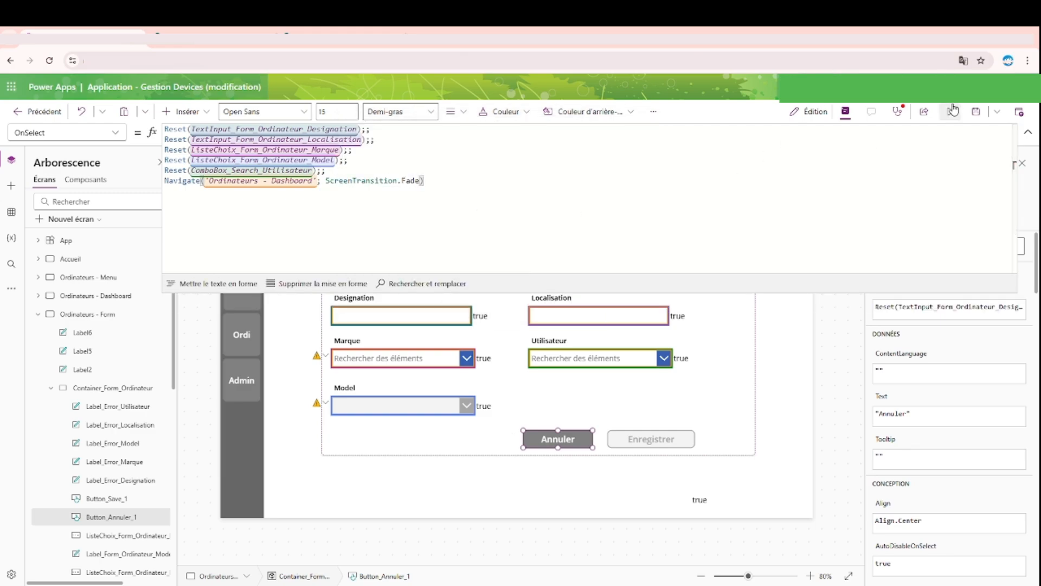
Step: Preview the form screen, fill Designation with sample text, test Annuler's return to the dashboard, and open the form there with Ajouter
left_click(953, 110)
left_click(321, 300)
type("sdfdsfds")
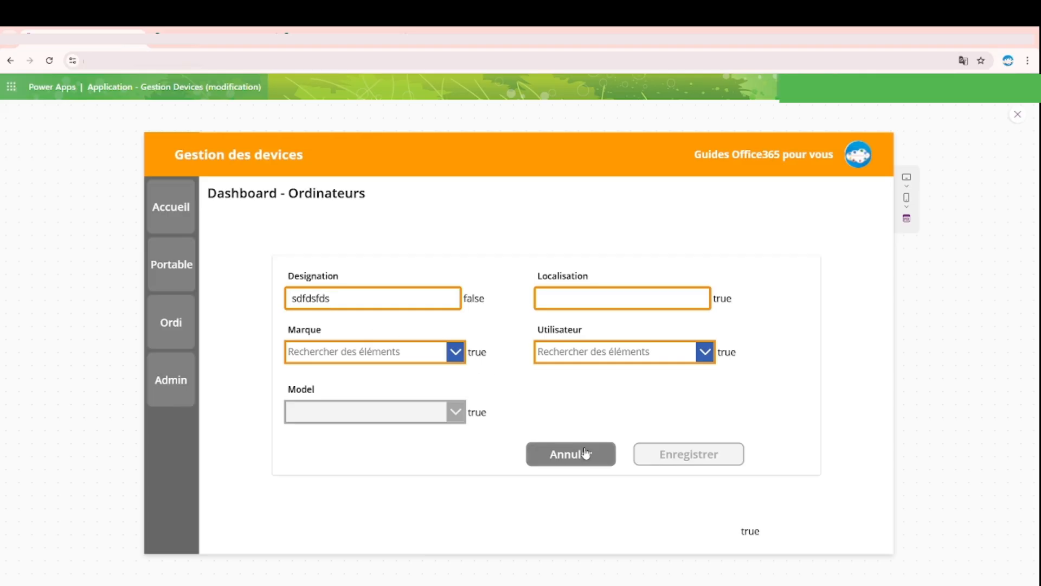
left_click(585, 453)
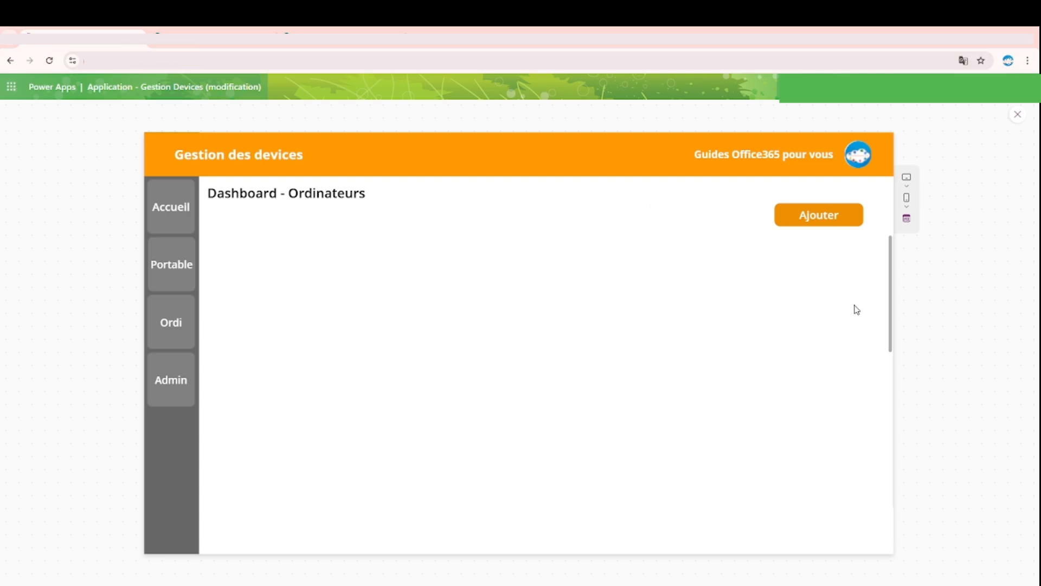
left_click(842, 224)
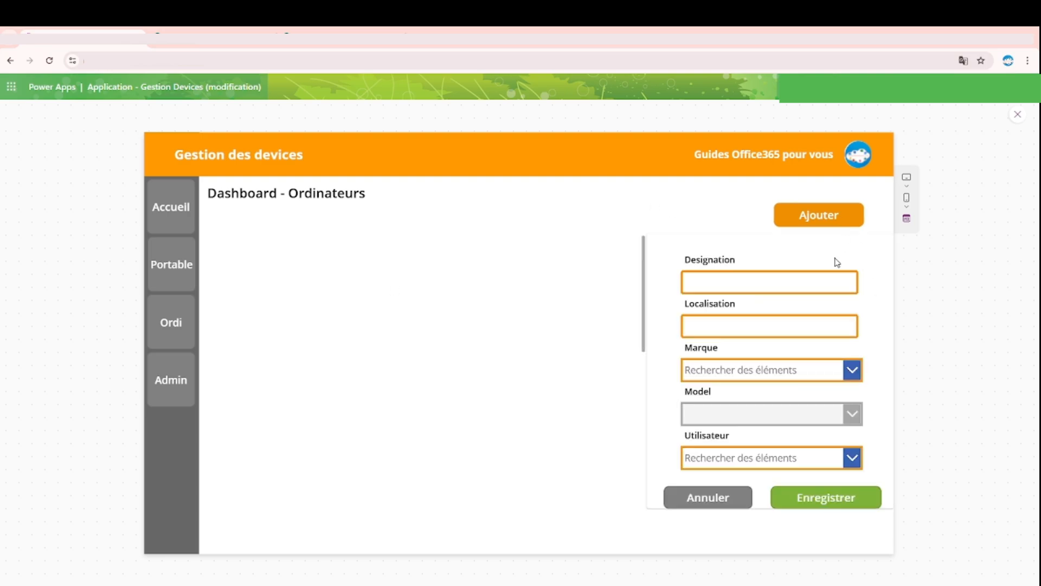
left_click(1016, 117)
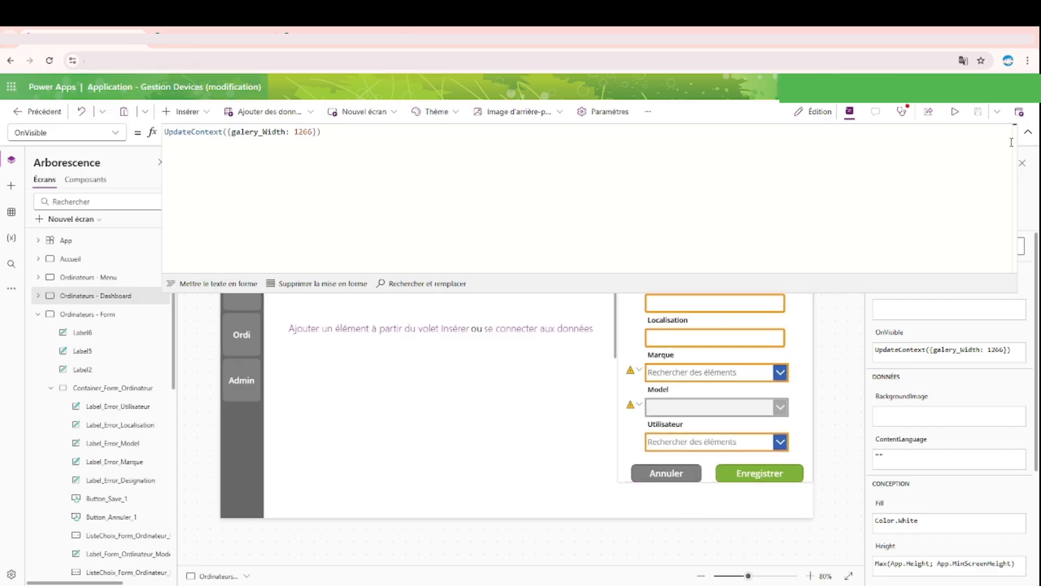
Step: Copy the Ajouter button's OnSelect formula to the dashboard form's Annuler button and change it to UpdateContext({galery_Width: 1266})
left_click(1029, 132)
left_click(767, 254)
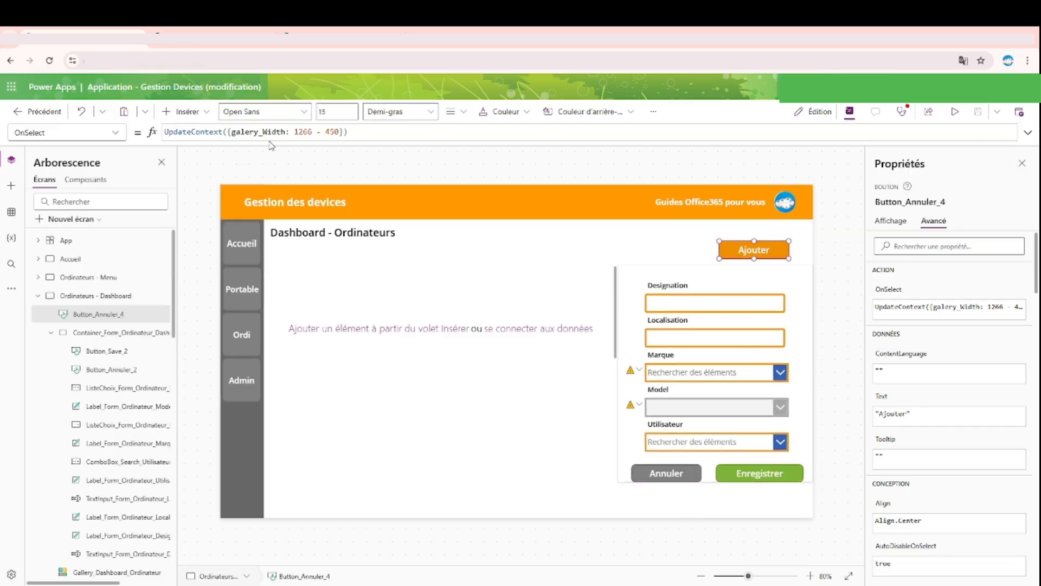
left_click_drag(384, 136, 164, 132)
key("ctrl+c")
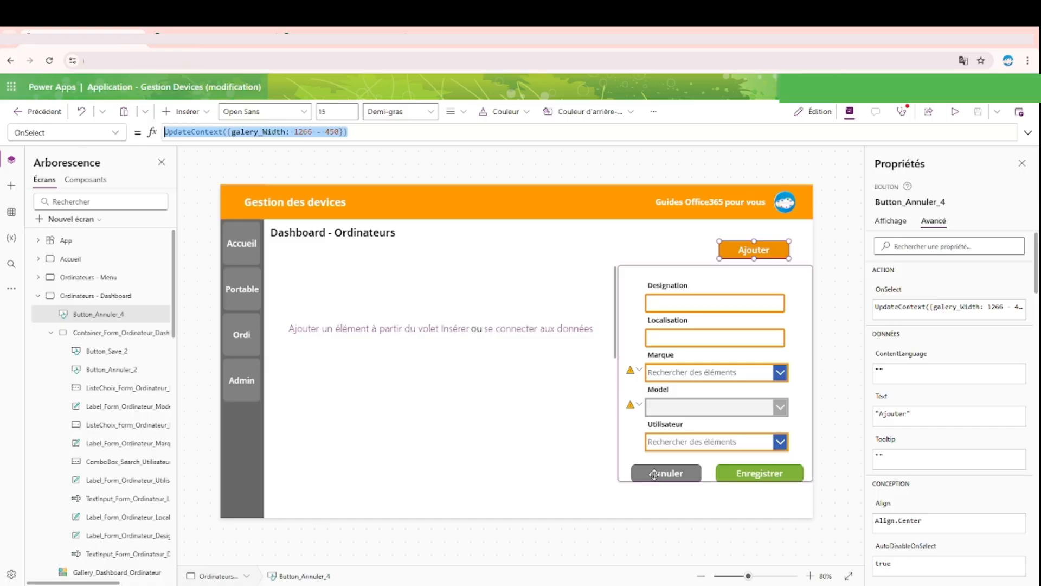
left_click(654, 475)
double_click(179, 132)
key("ctrl+v")
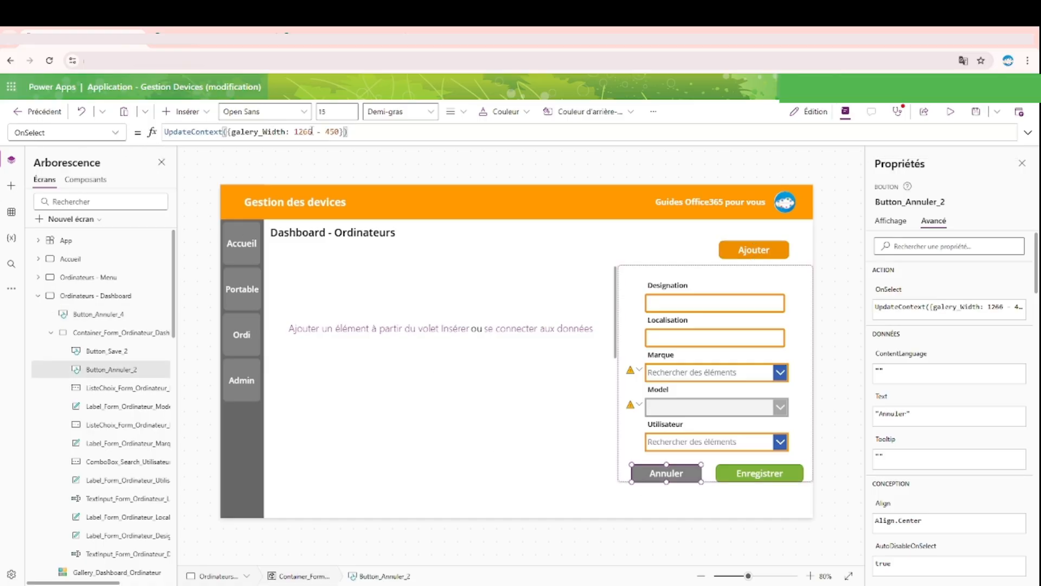
double_click(332, 132)
key("BackSpace")
key("BackSpace")
key("BackSpace")
key("BackSpace")
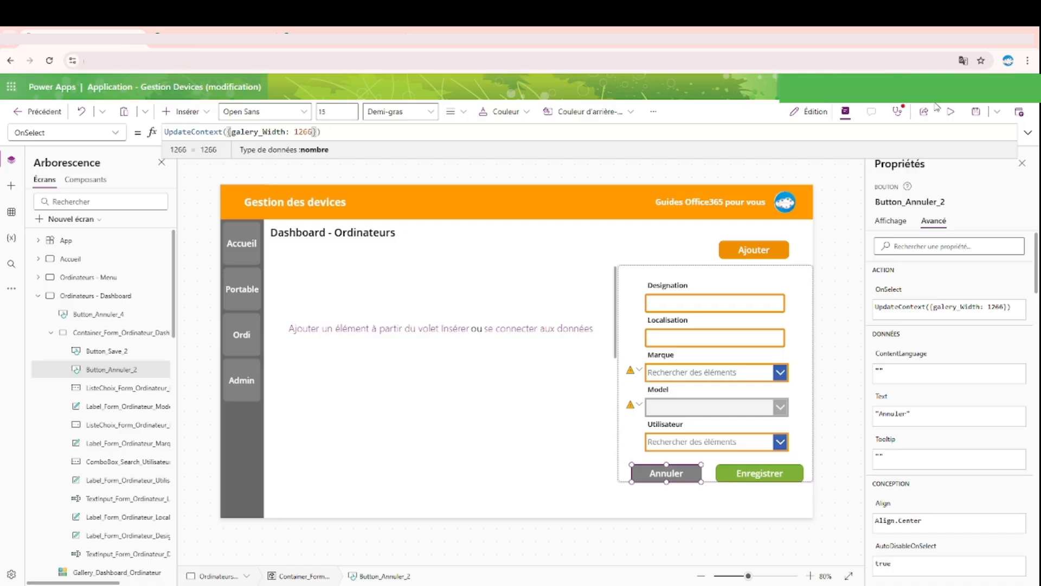
Step: Preview the dashboard and test hiding the form with Annuler and showing it with Ajouter, and collapse the Ordinateurs - Dashboard tree branch
left_click(951, 111)
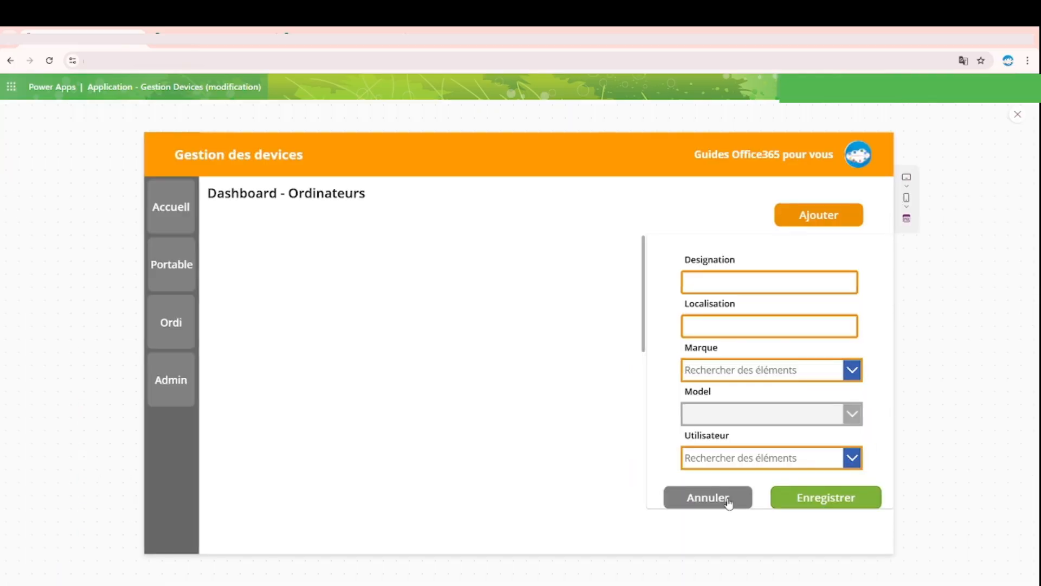
left_click(732, 497)
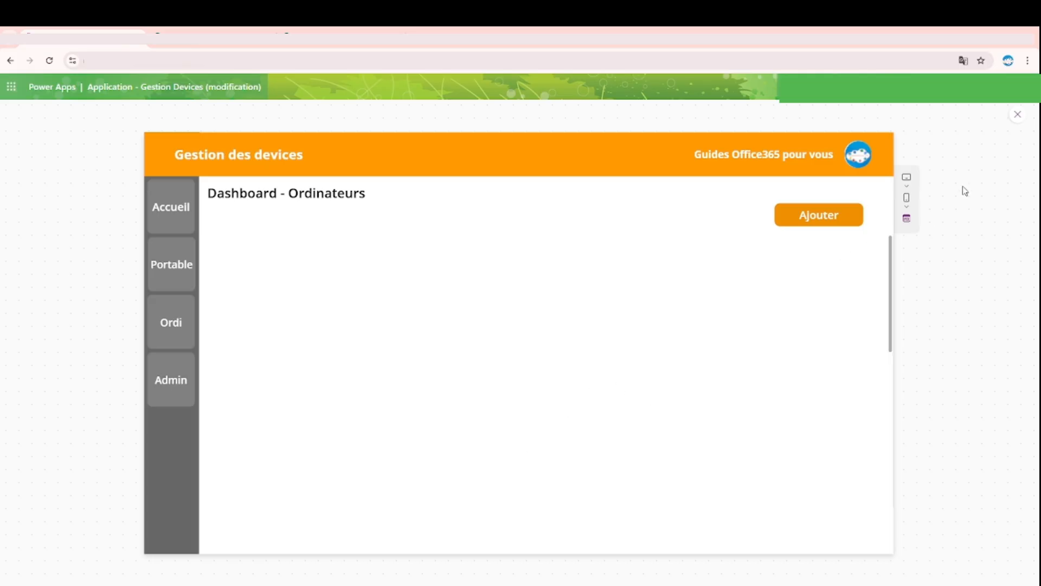
left_click(1018, 115)
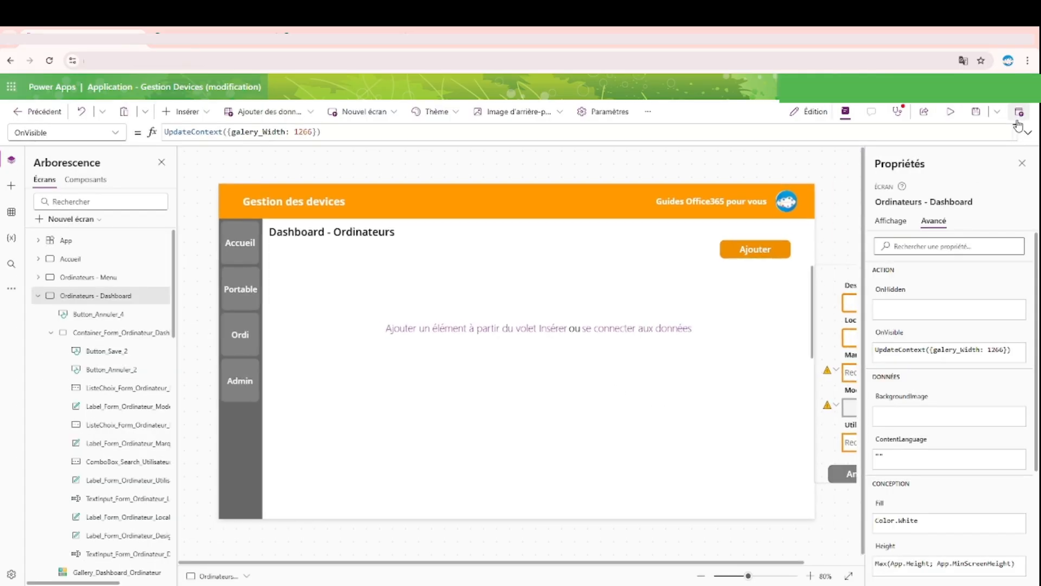
left_click(950, 112)
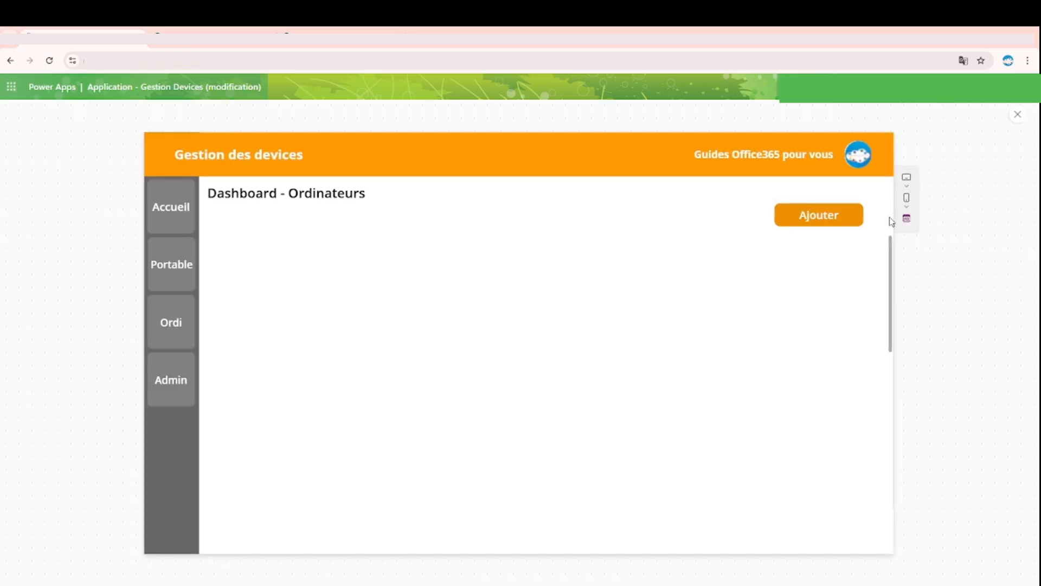
left_click(829, 220)
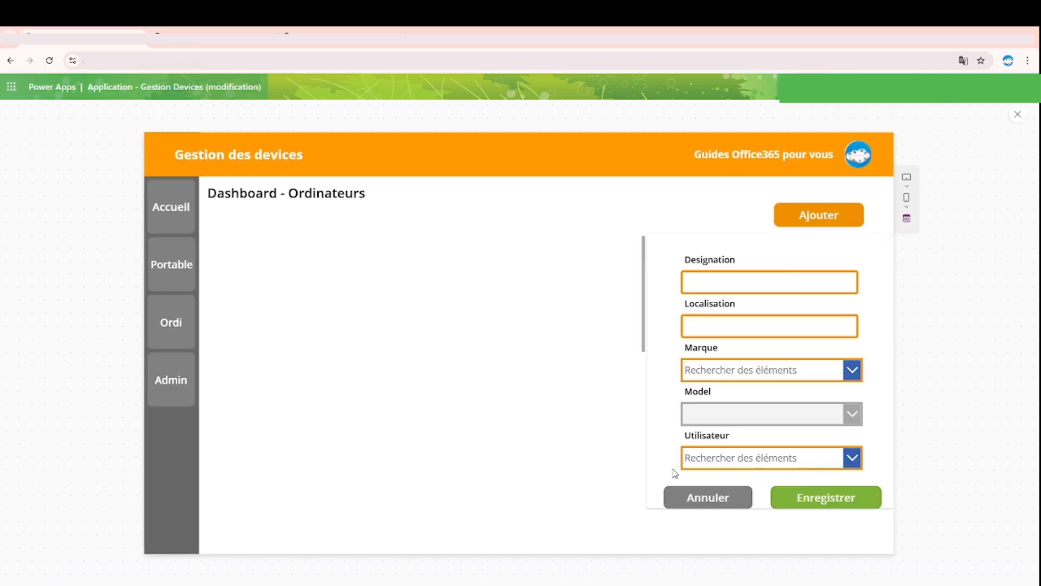
left_click(705, 493)
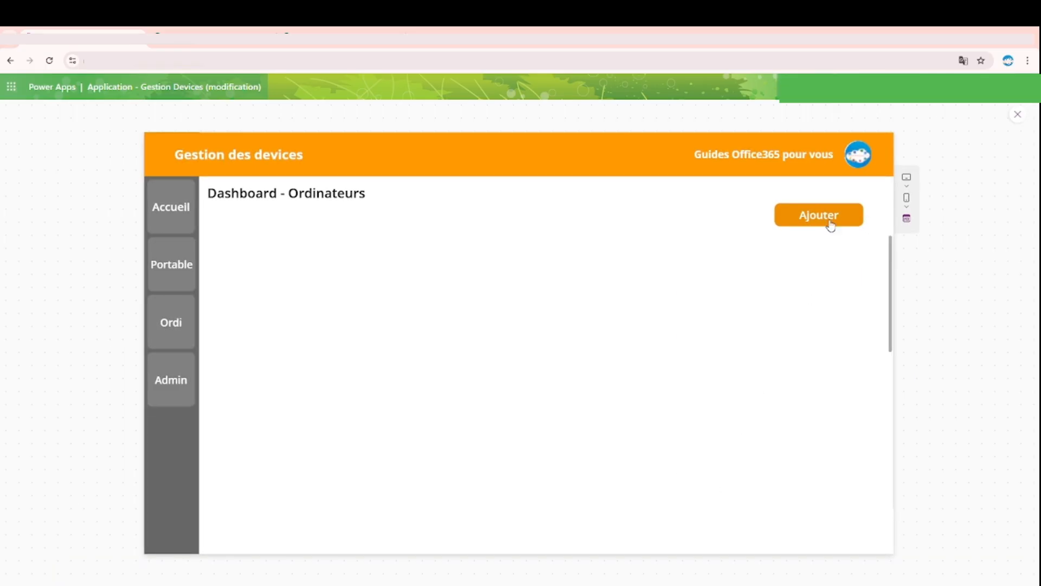
left_click(830, 223)
left_click(728, 495)
left_click(1014, 122)
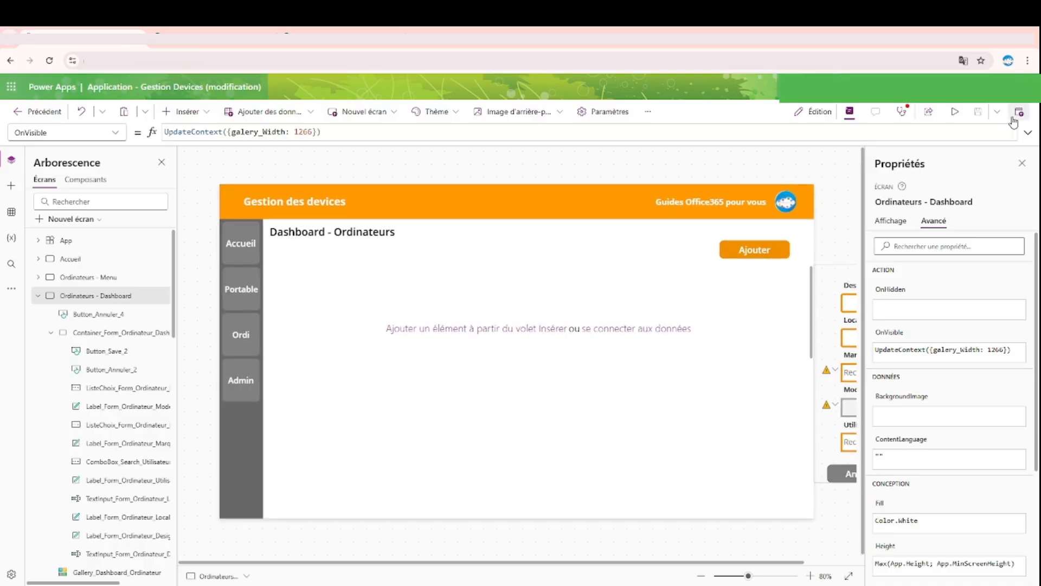
left_click(37, 298)
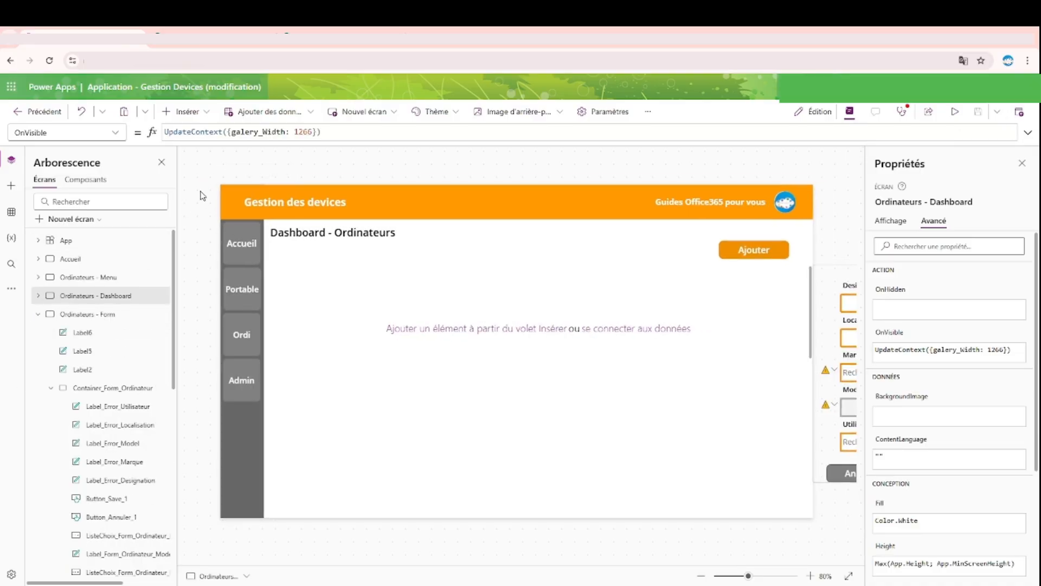